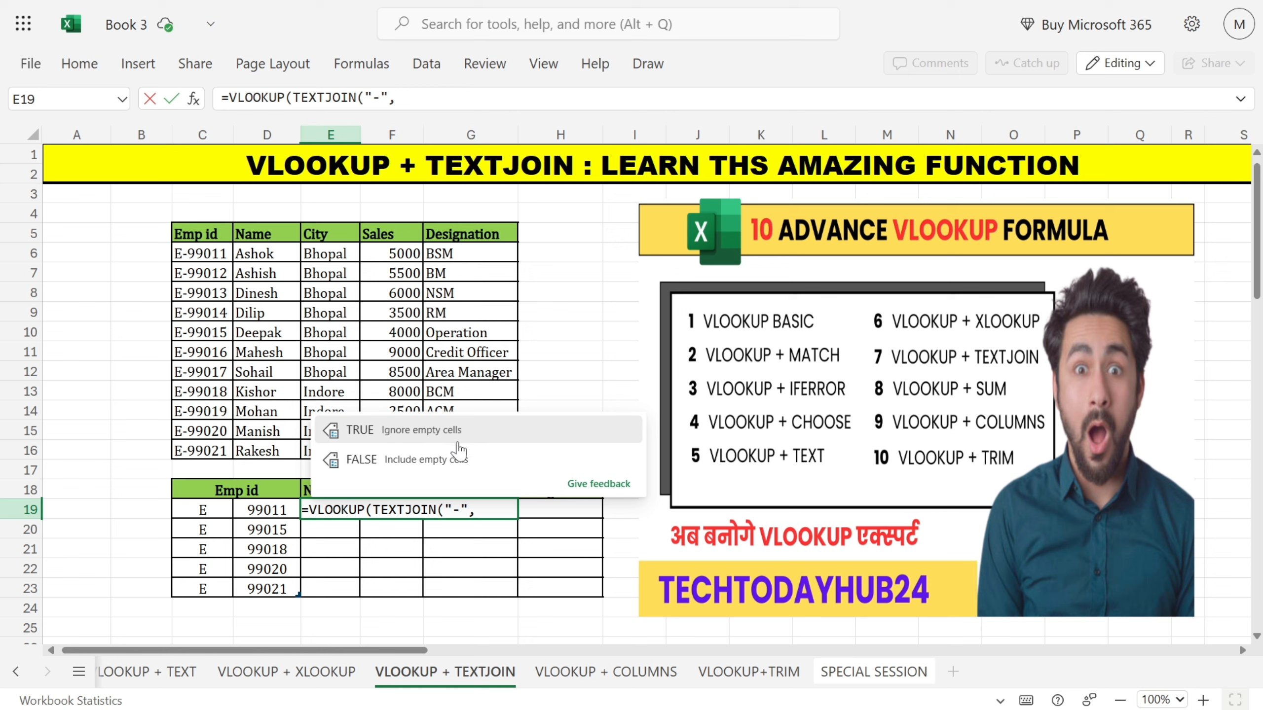
Step: Complete the TEXTJOIN lookup value in E19's VLOOKUP formula with TRUE to ignore empty cells, joining C19 and D19
{"action": "left_click", "coordinate": [416, 437]}
{"action": "type", "text": ","}
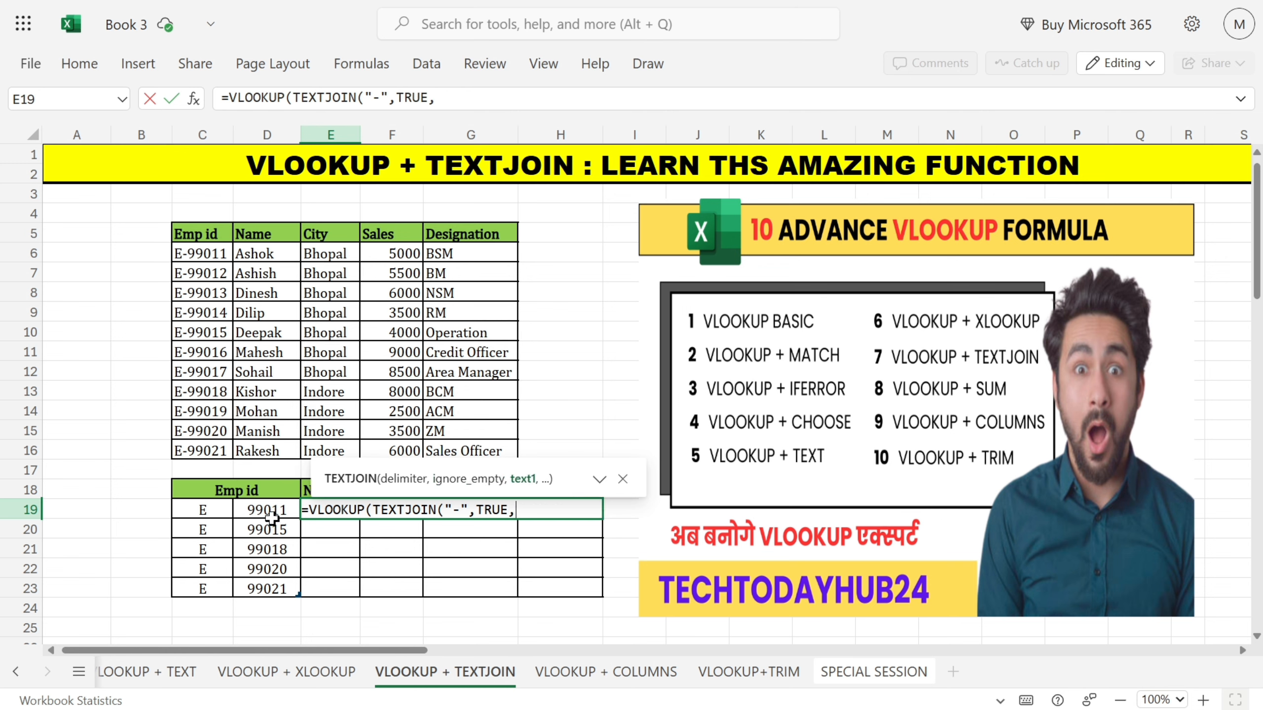
{"action": "left_click", "coordinate": [221, 511]}
{"action": "type", "text": ","}
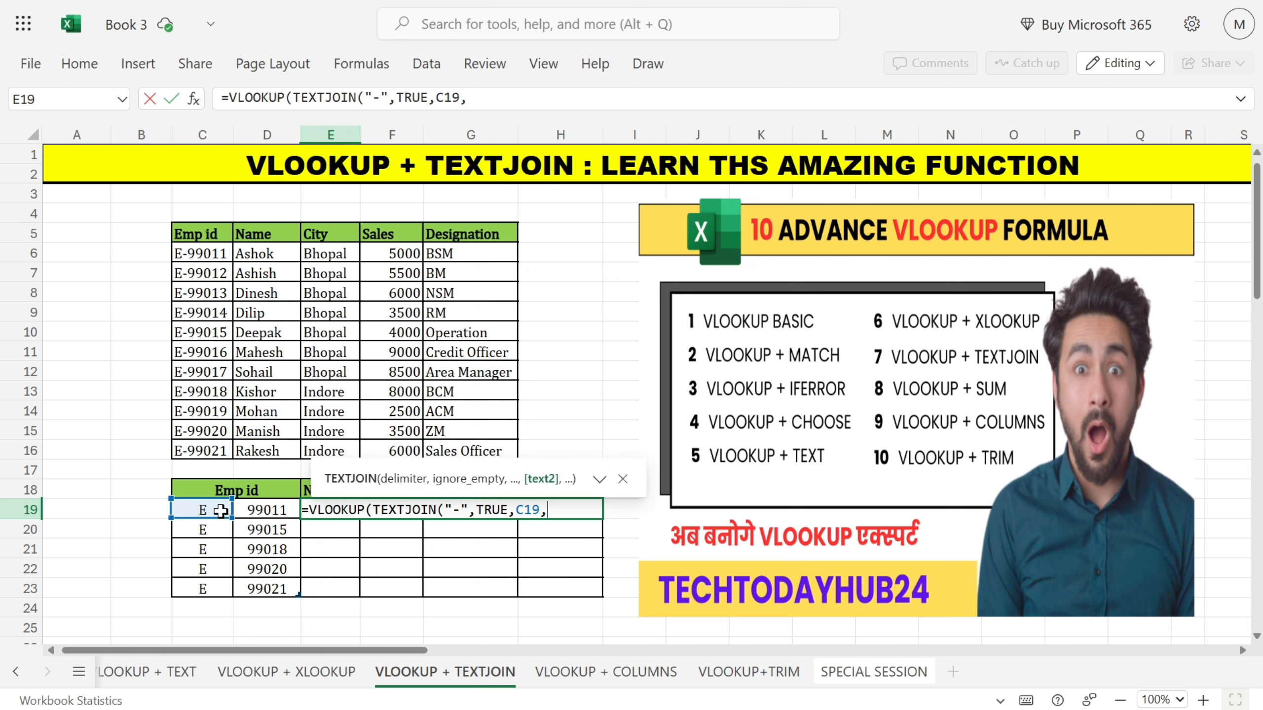
{"action": "left_click", "coordinate": [268, 511]}
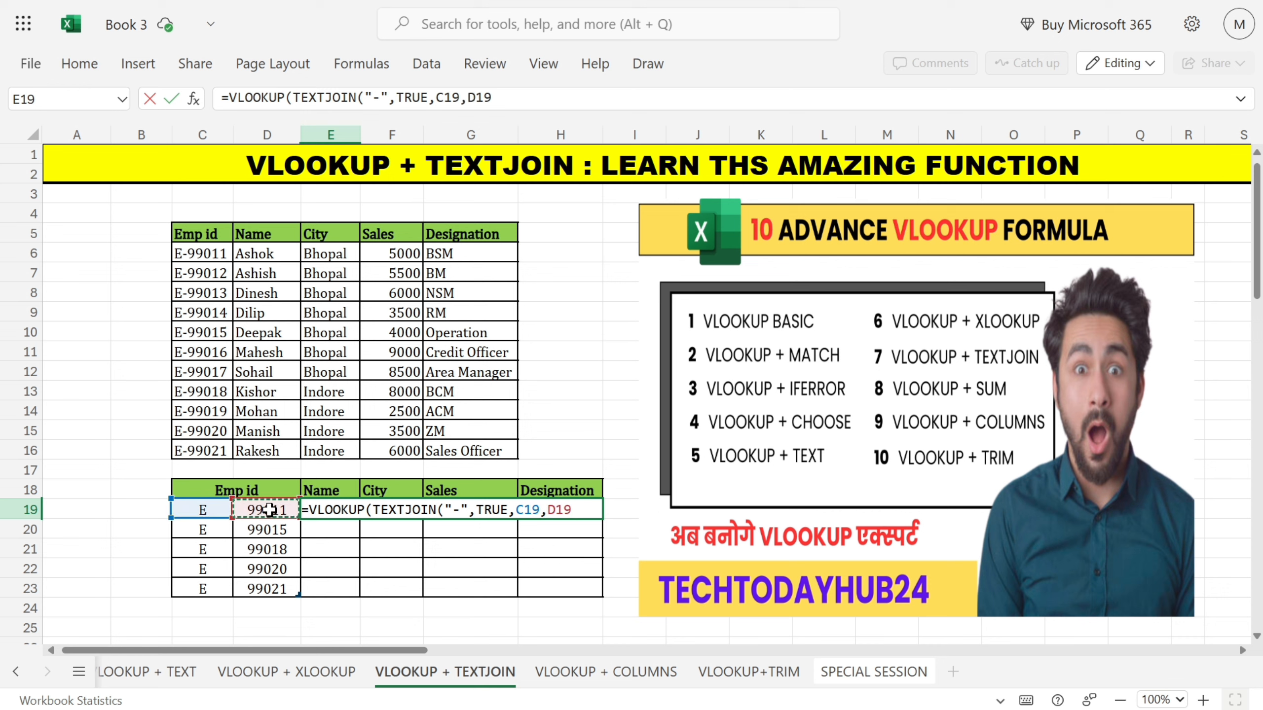
{"action": "type", "text": ")"}
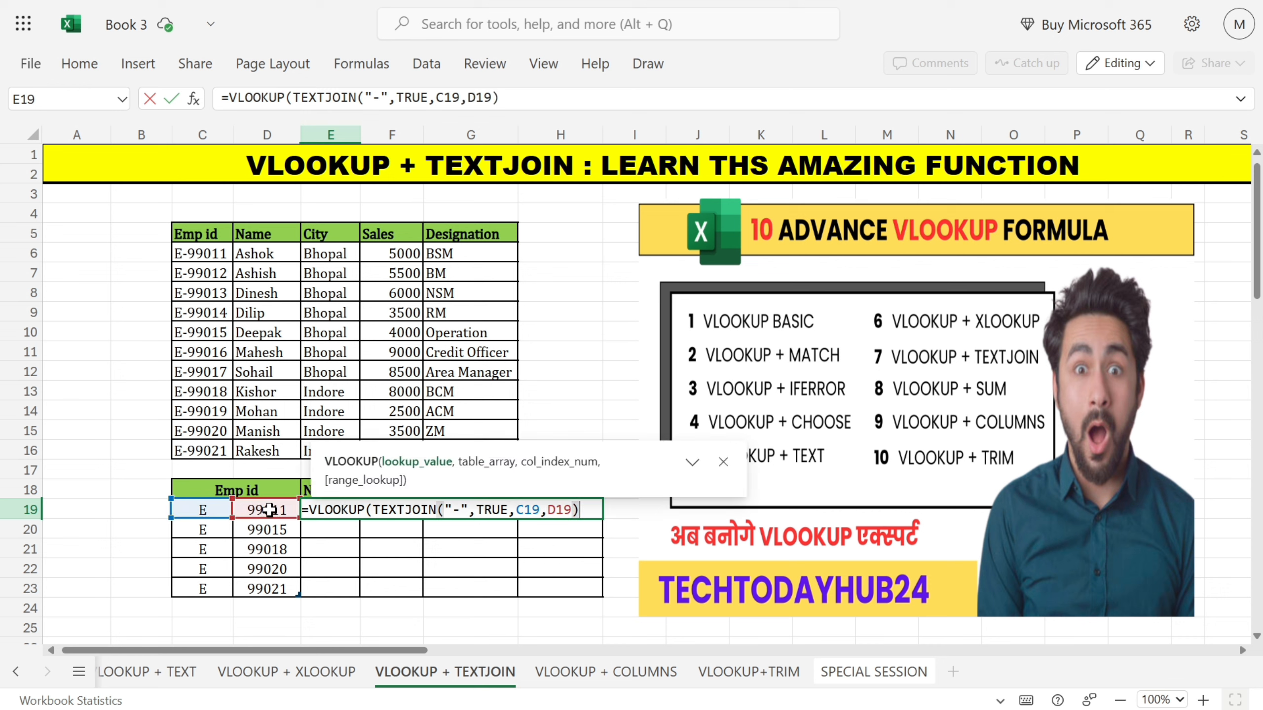
{"action": "type", "text": ","}
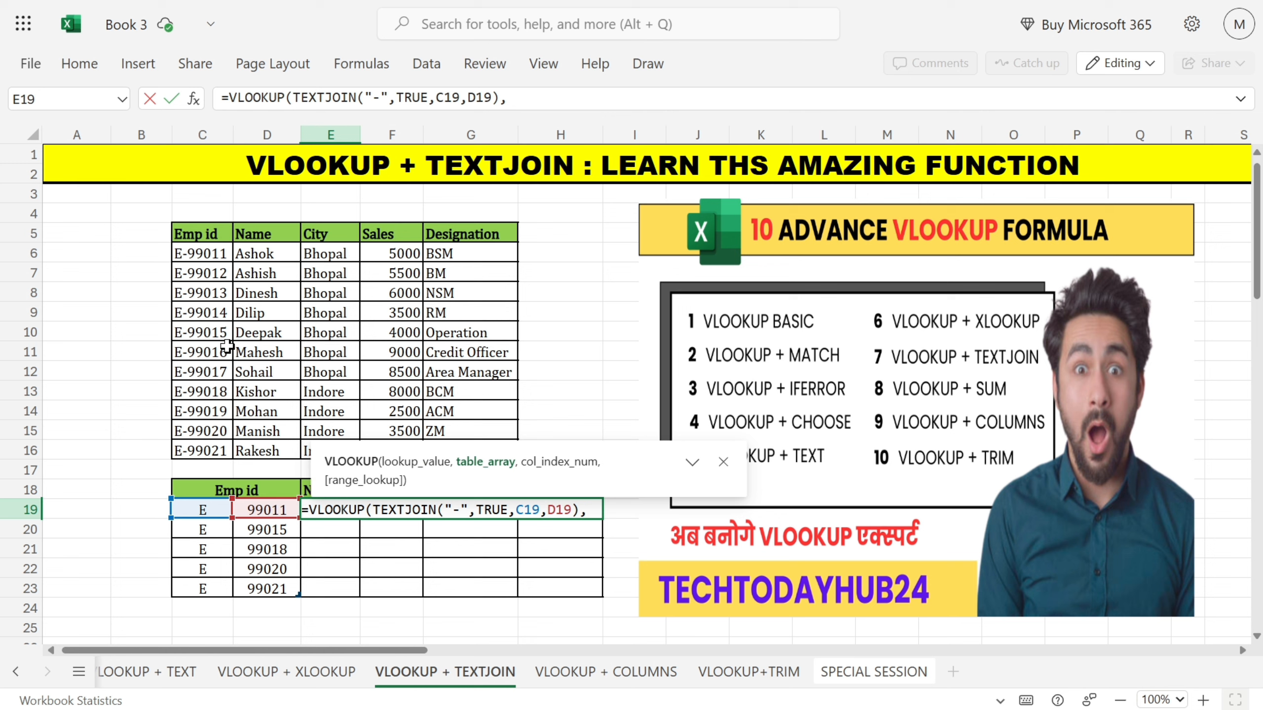
Step: Finish E19's VLOOKUP with table $C$6:$G$16, column indexes {2,3,4,5} and FALSE for exact match, and fill it down to E23
{"action": "left_click_drag", "start_coordinate": [198, 263], "coordinate": [469, 442]}
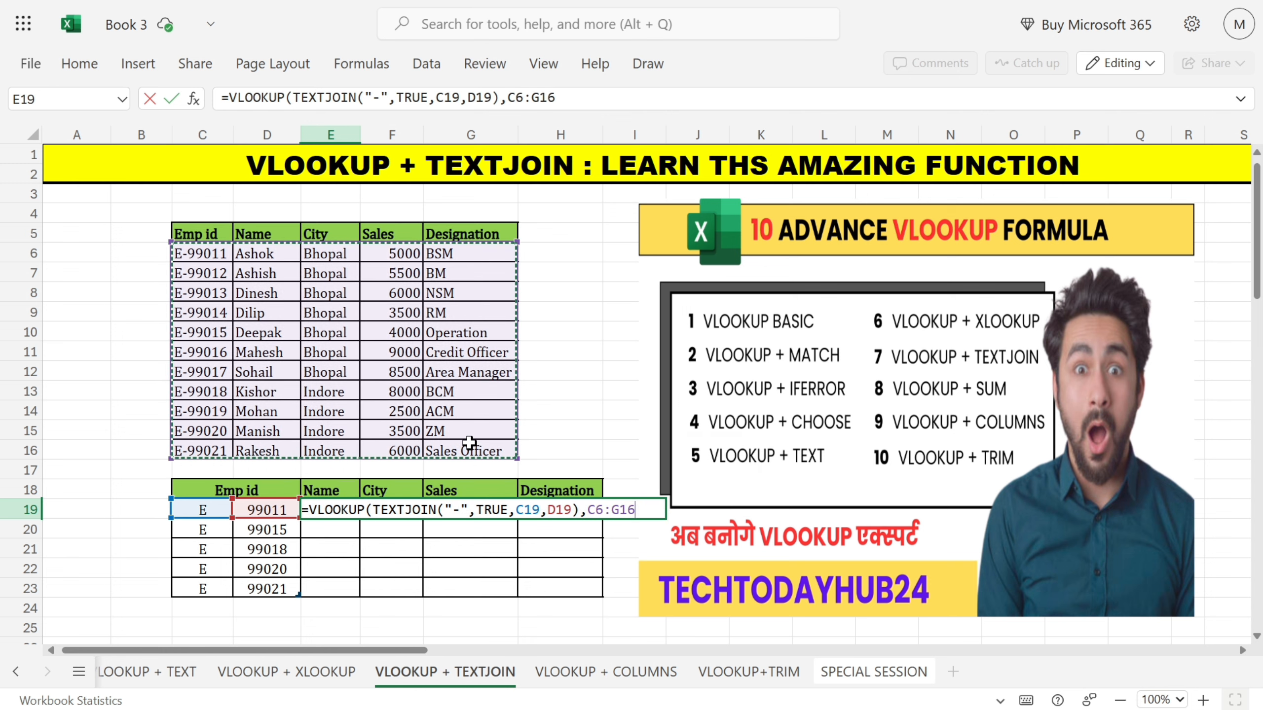
{"action": "key", "text": "F4"}
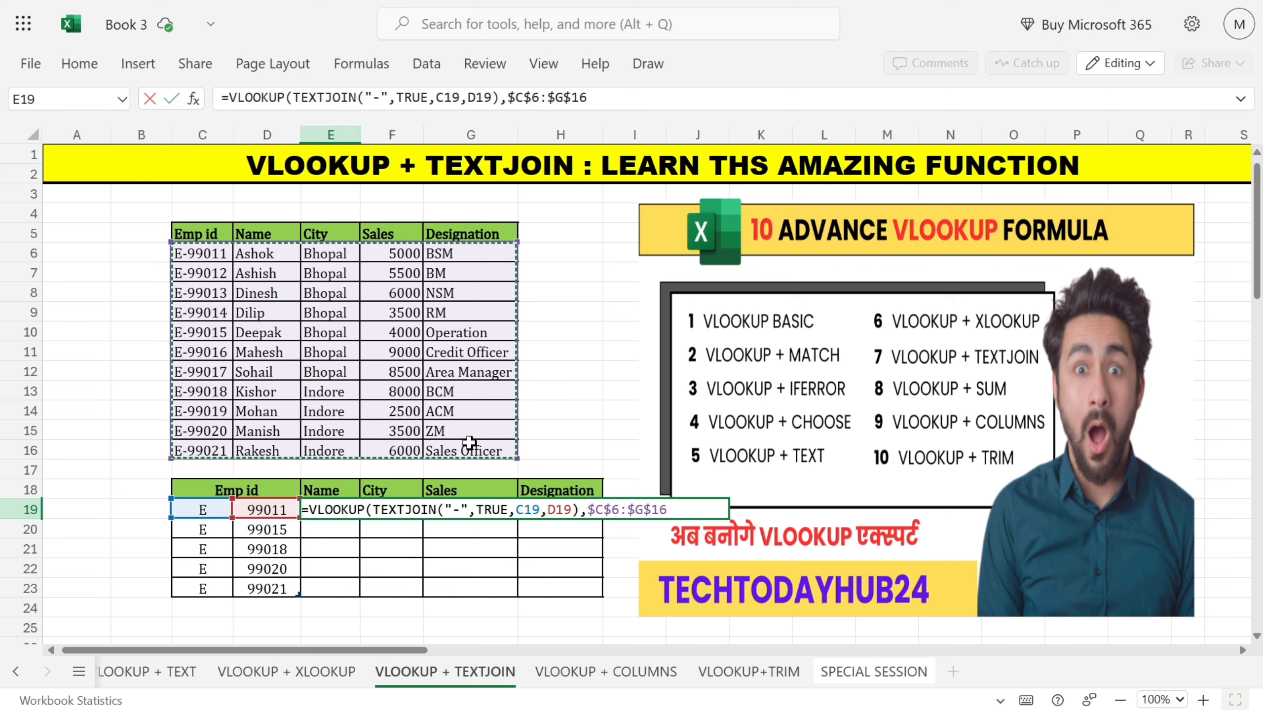
{"action": "type", "text": ",{2"}
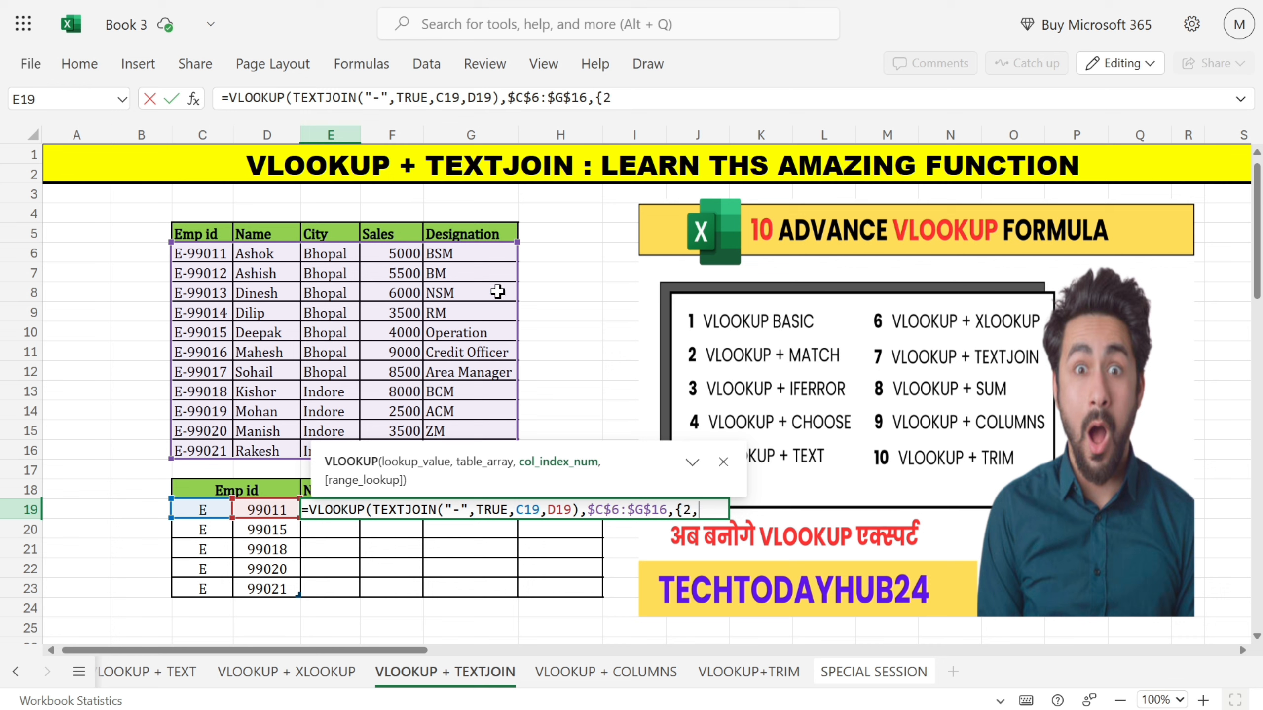
{"action": "type", "text": ",5"}
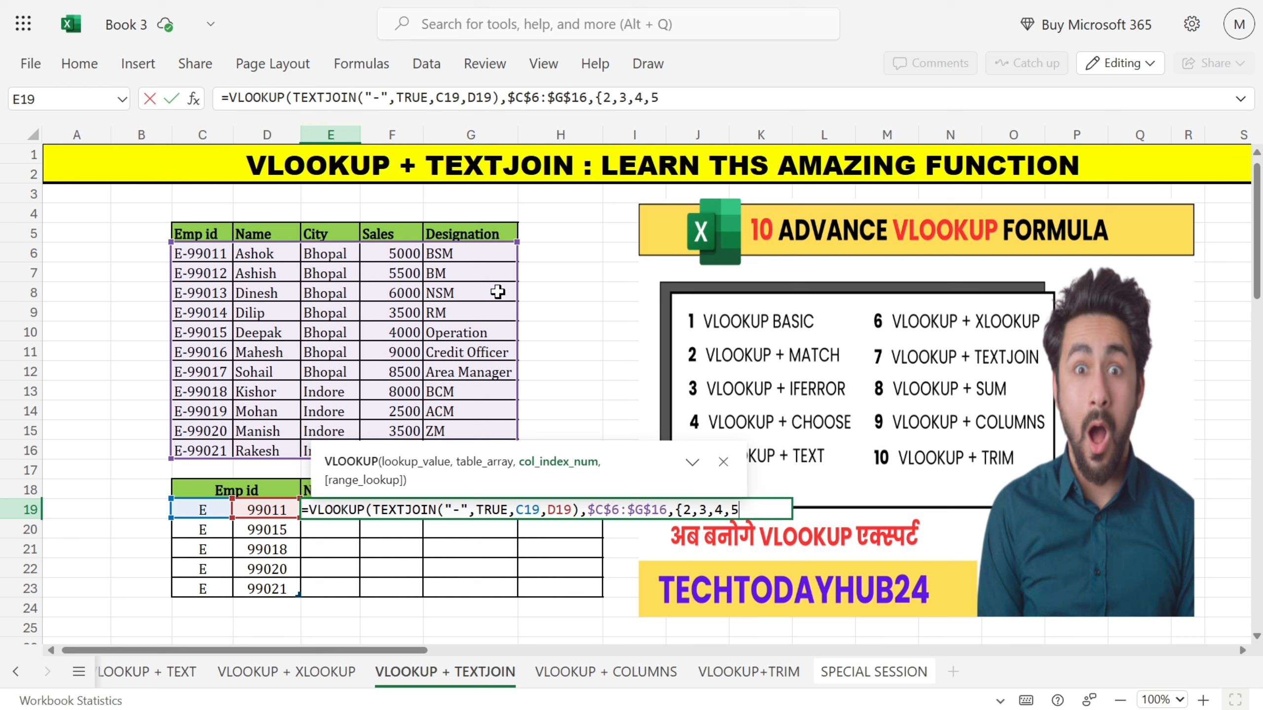
{"action": "type", "text": "},"}
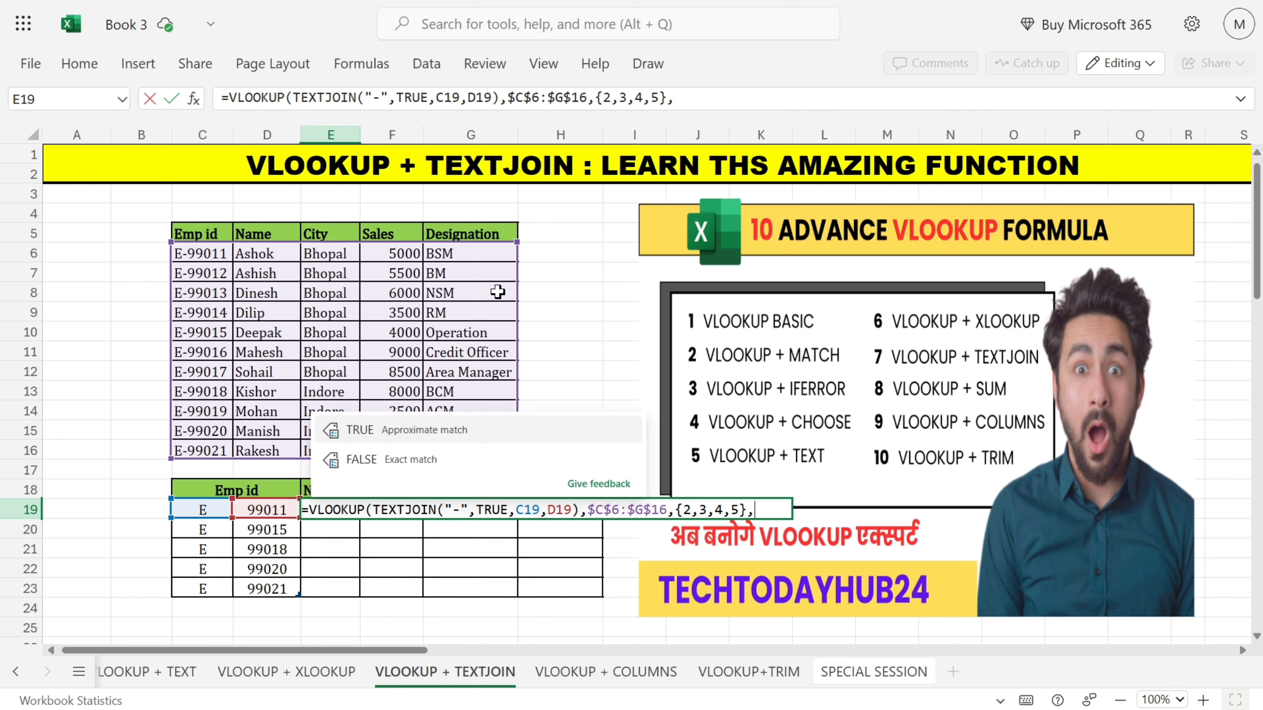
{"action": "left_click", "coordinate": [400, 461]}
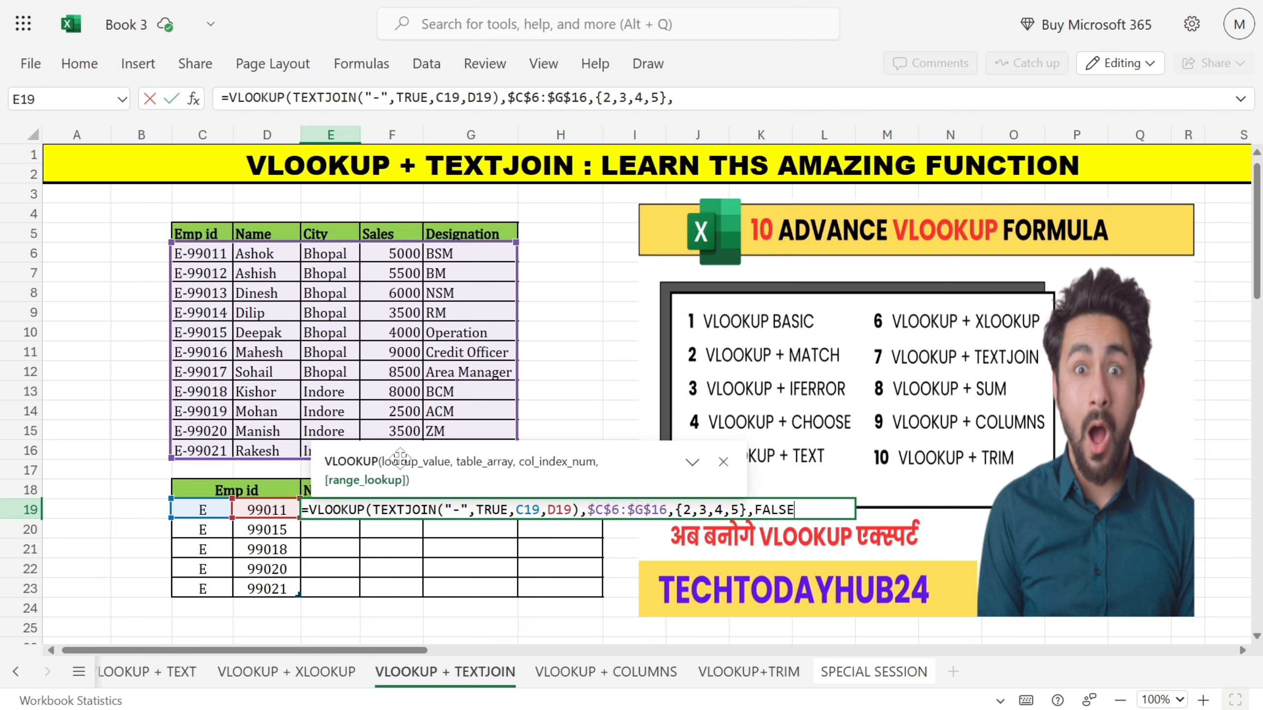
{"action": "type", "text": ")"}
{"action": "key", "text": "Return"}
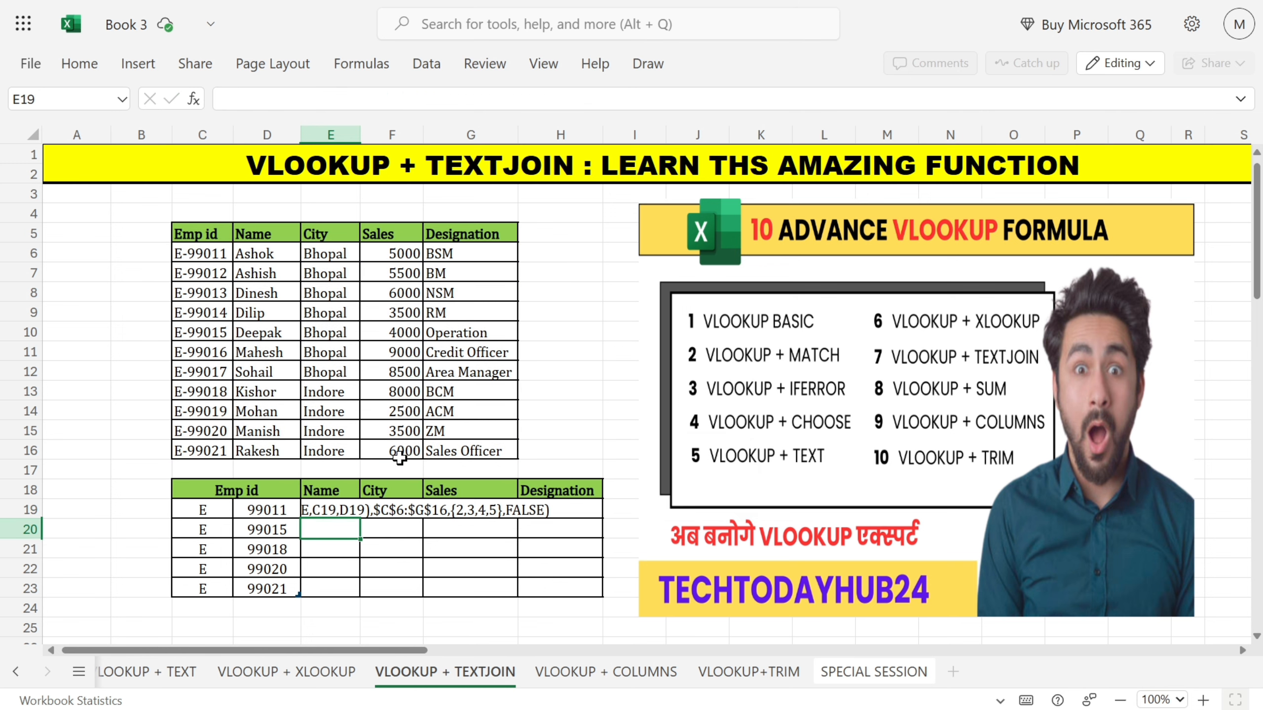
{"action": "left_click", "coordinate": [348, 510]}
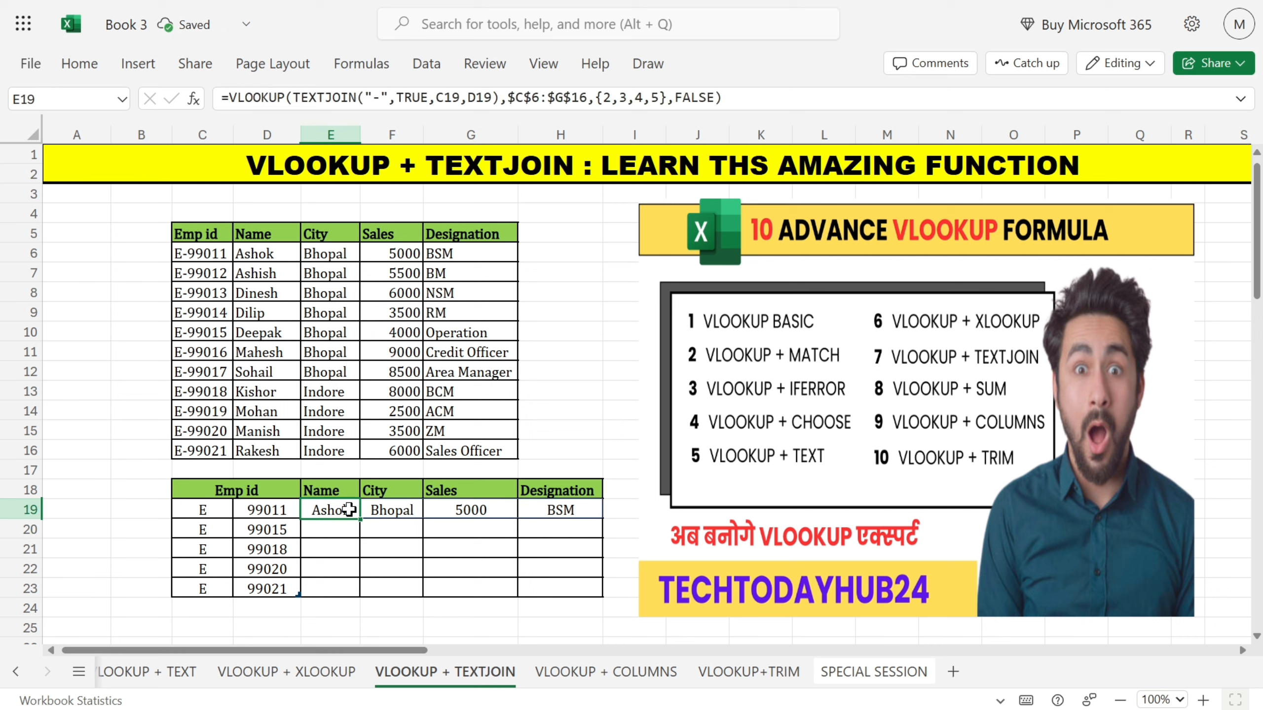
{"action": "left_click_drag", "start_coordinate": [360, 521], "coordinate": [359, 594]}
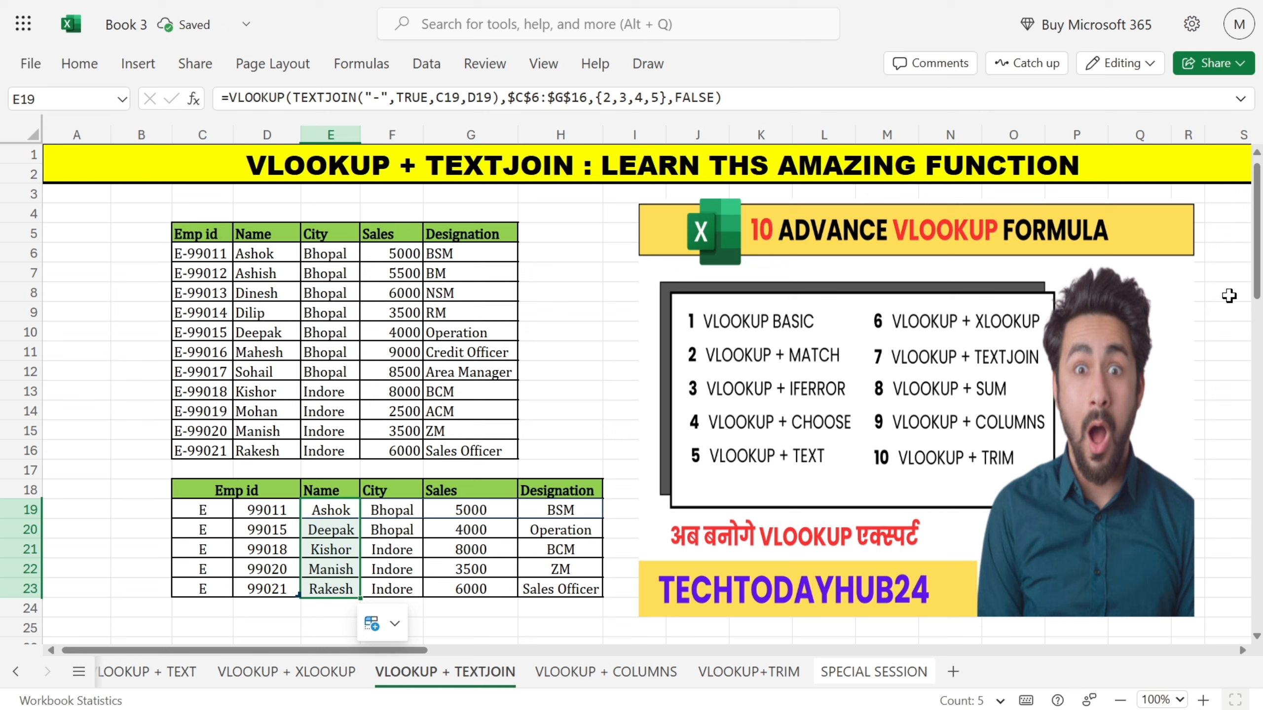
Step: On the VLOOKUP + COLUMNS sheet, begin a VLOOKUP in D24 with lookup value $C$24 and table array $C$6:$H$20
{"action": "key", "text": "ctrl+Page_Down"}
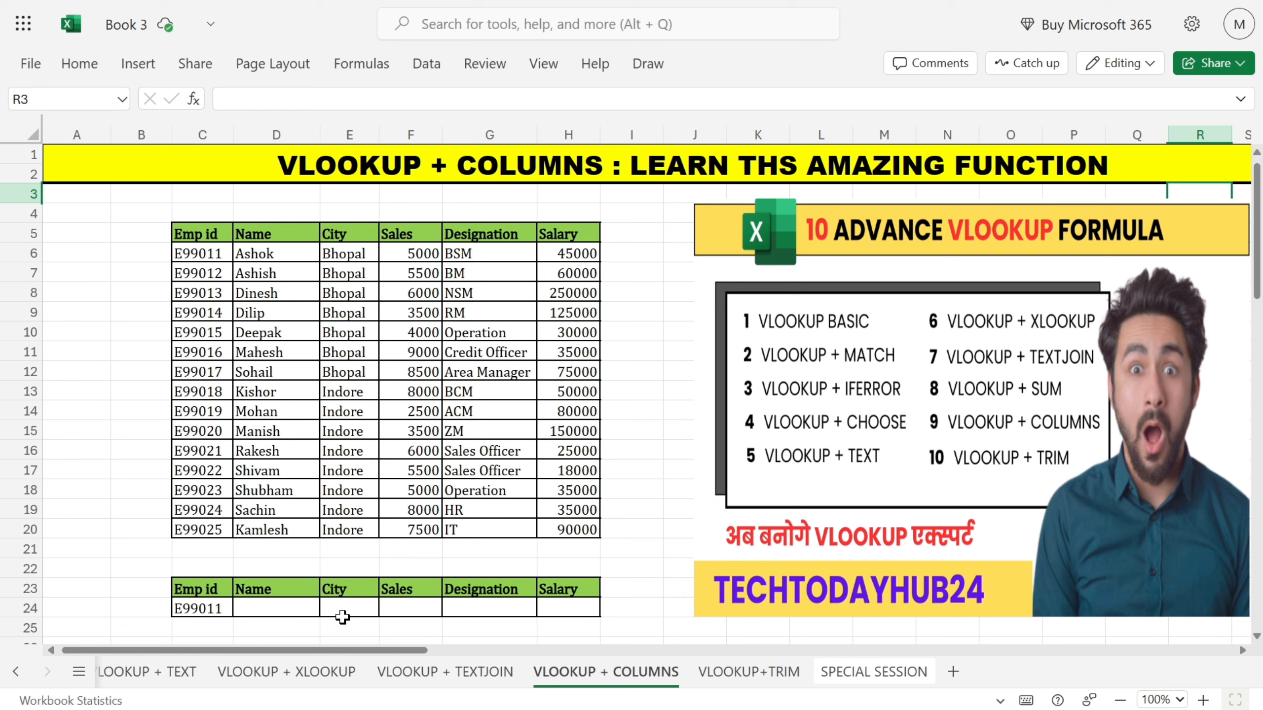
{"action": "left_click", "coordinate": [281, 611]}
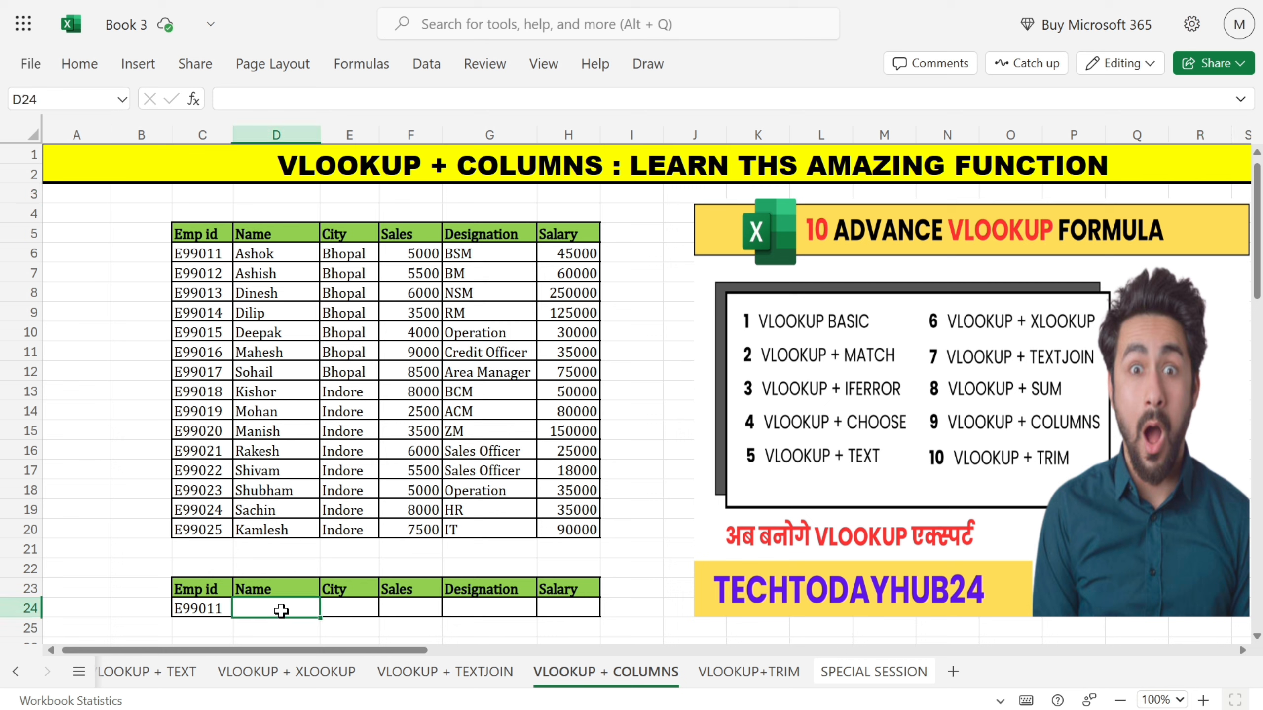
{"action": "type", "text": "=VLOOO"}
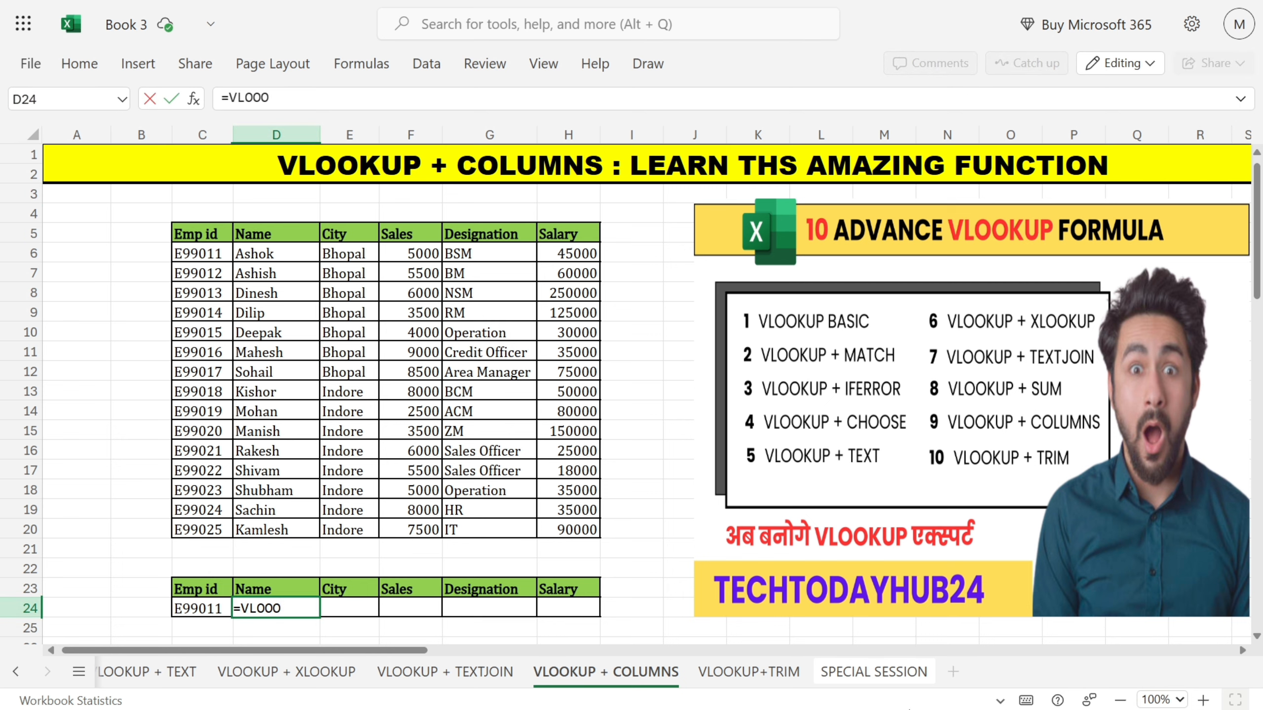
{"action": "key", "text": "BackSpace"}
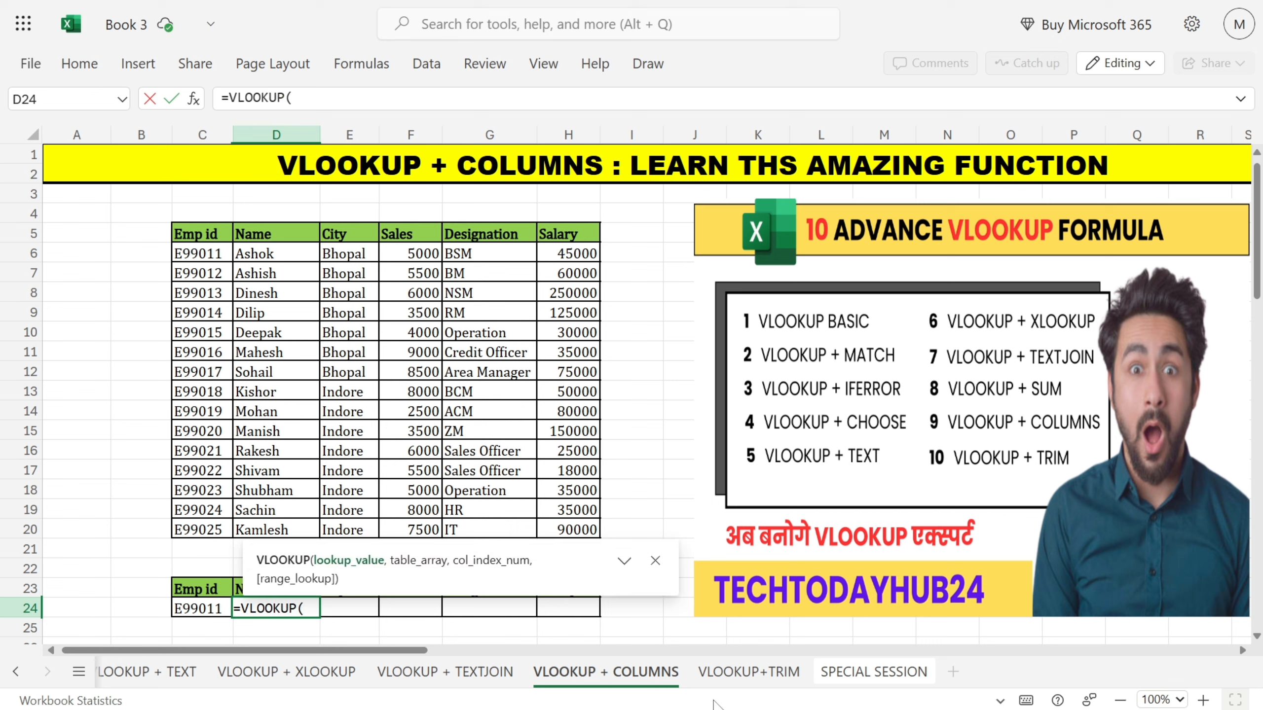
{"action": "left_click", "coordinate": [208, 609]}
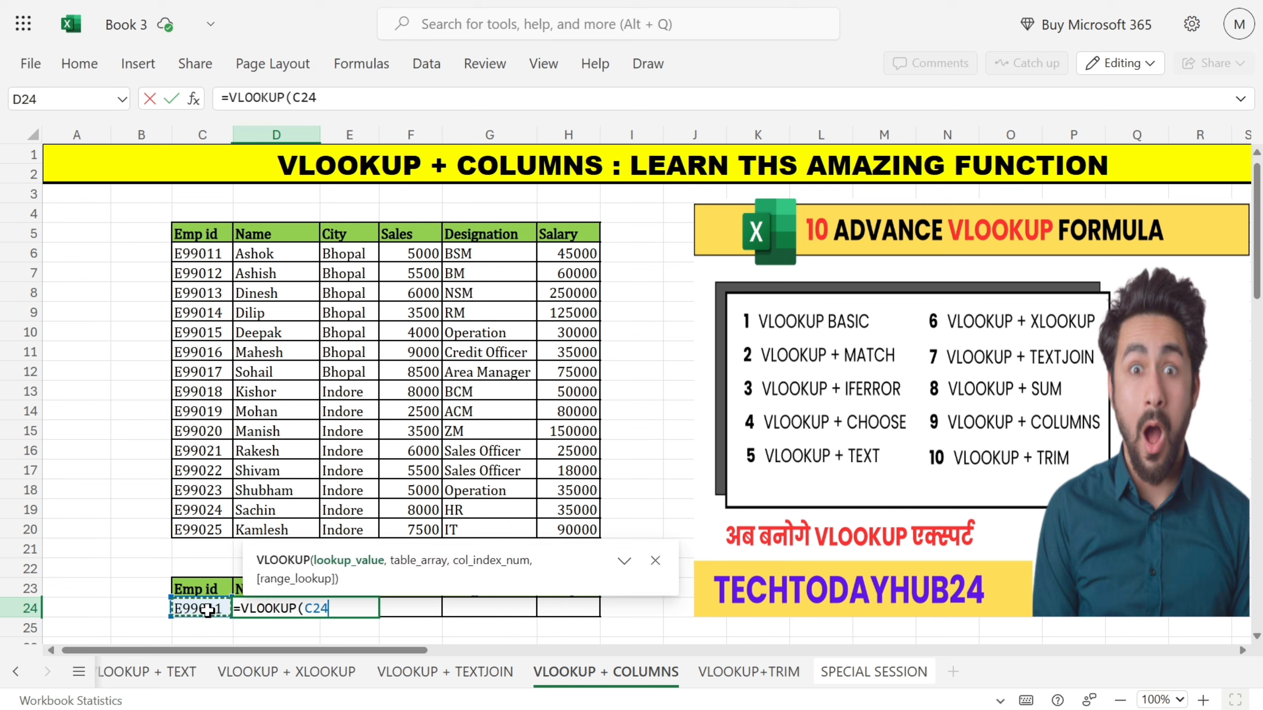
{"action": "key", "text": "F4"}
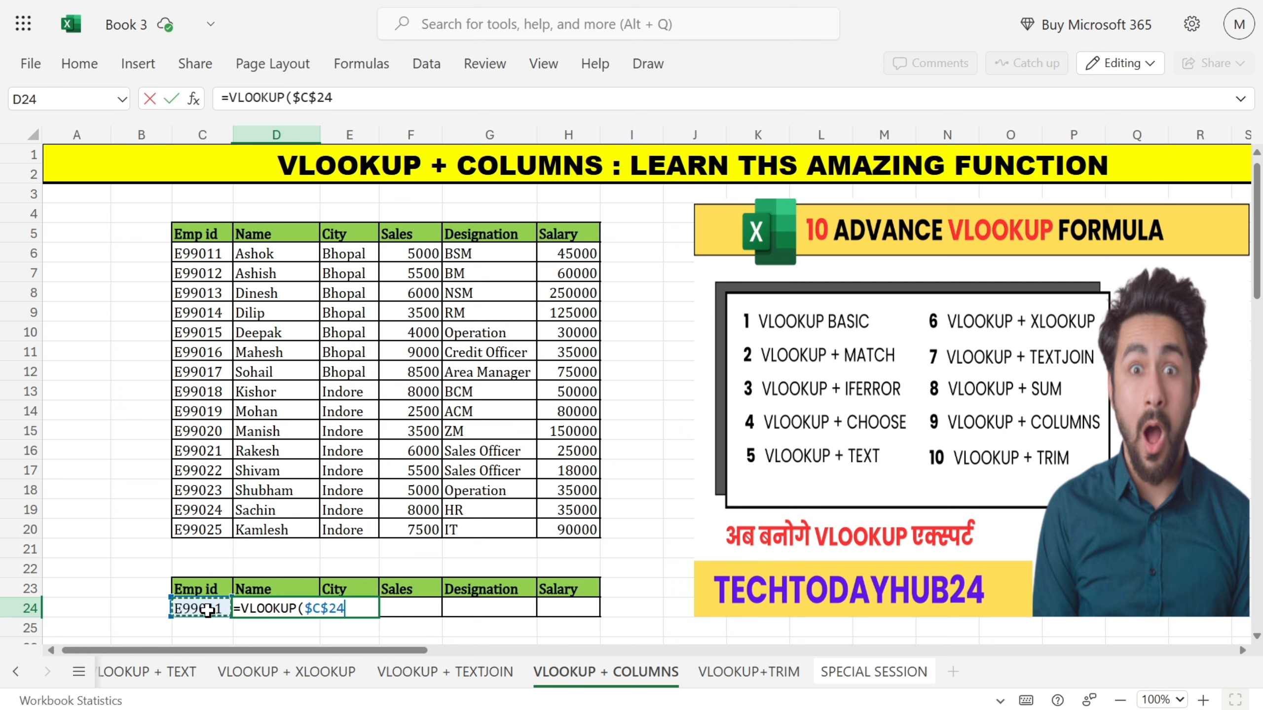
{"action": "type", "text": ","}
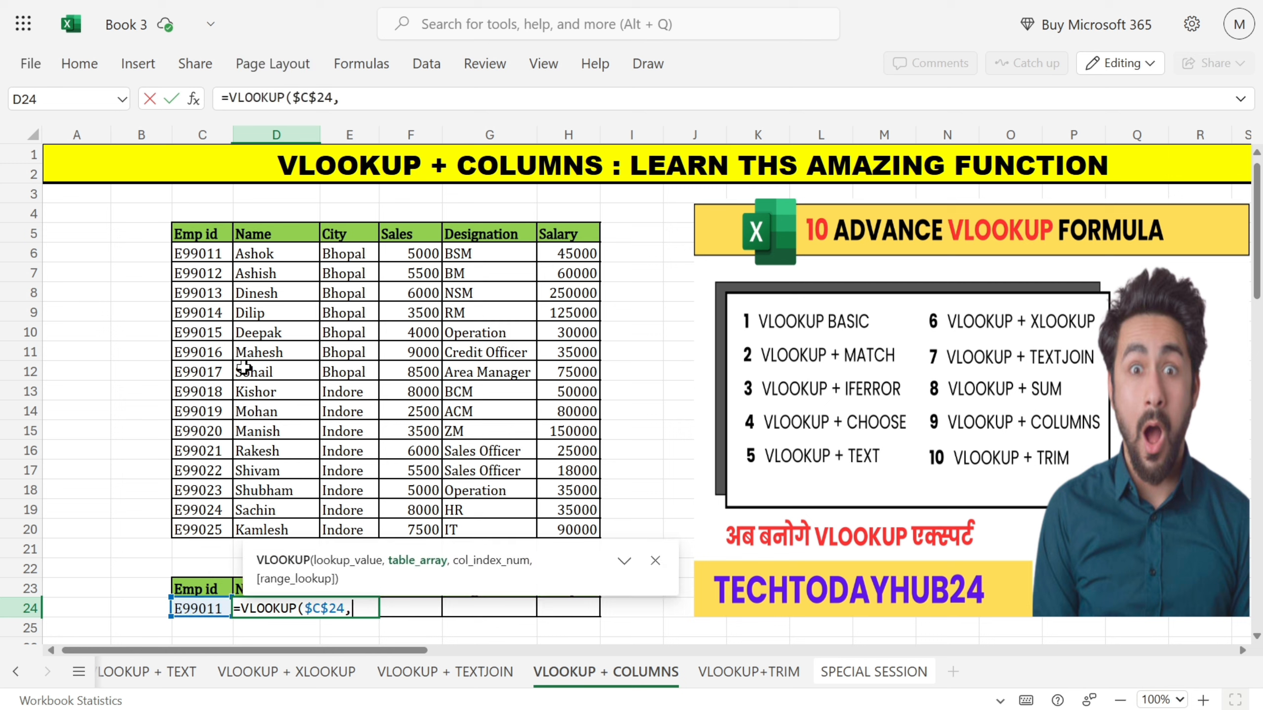
{"action": "left_click", "coordinate": [204, 263]}
{"action": "left_click_drag", "start_coordinate": [204, 262], "coordinate": [564, 532]}
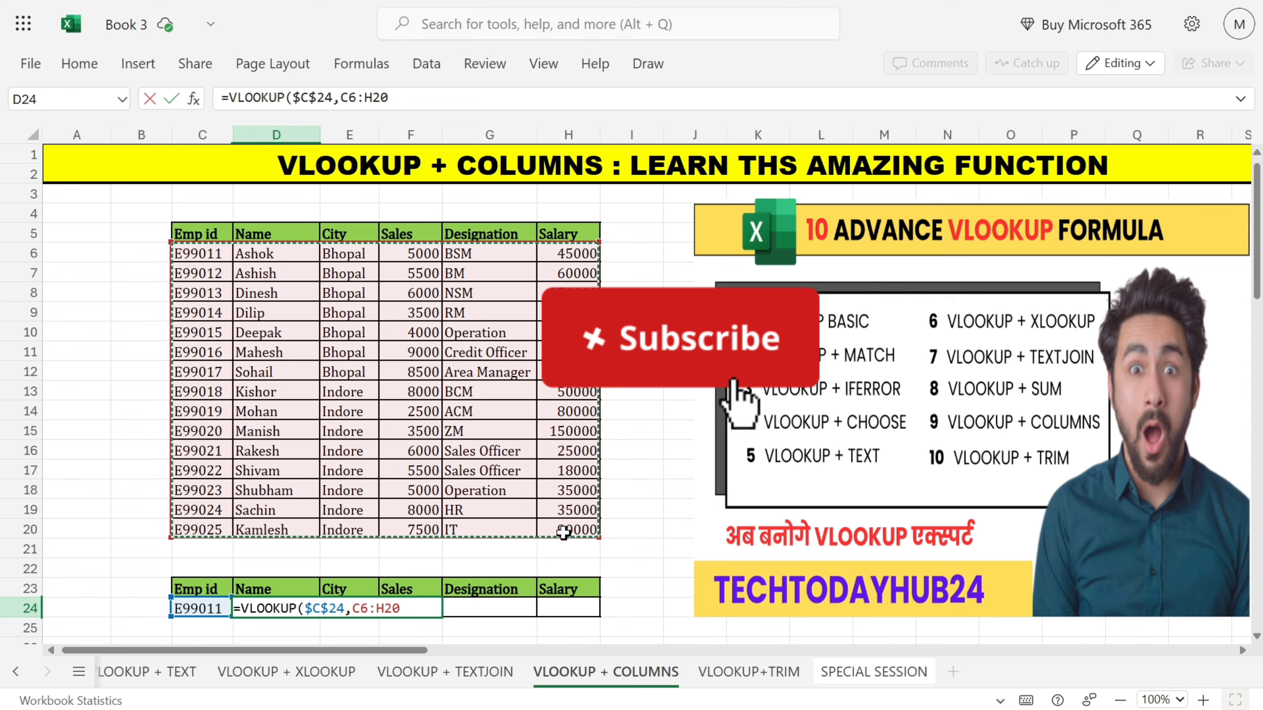
{"action": "key", "text": "F4"}
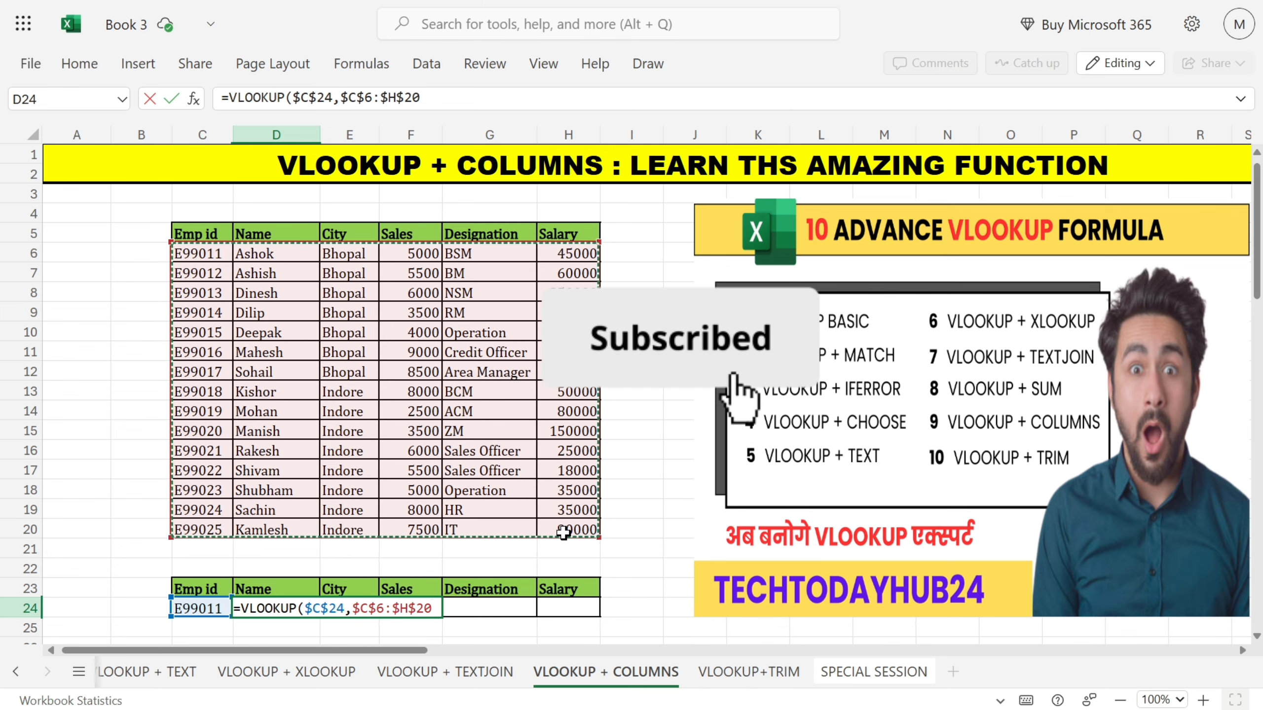
{"action": "type", "text": ","}
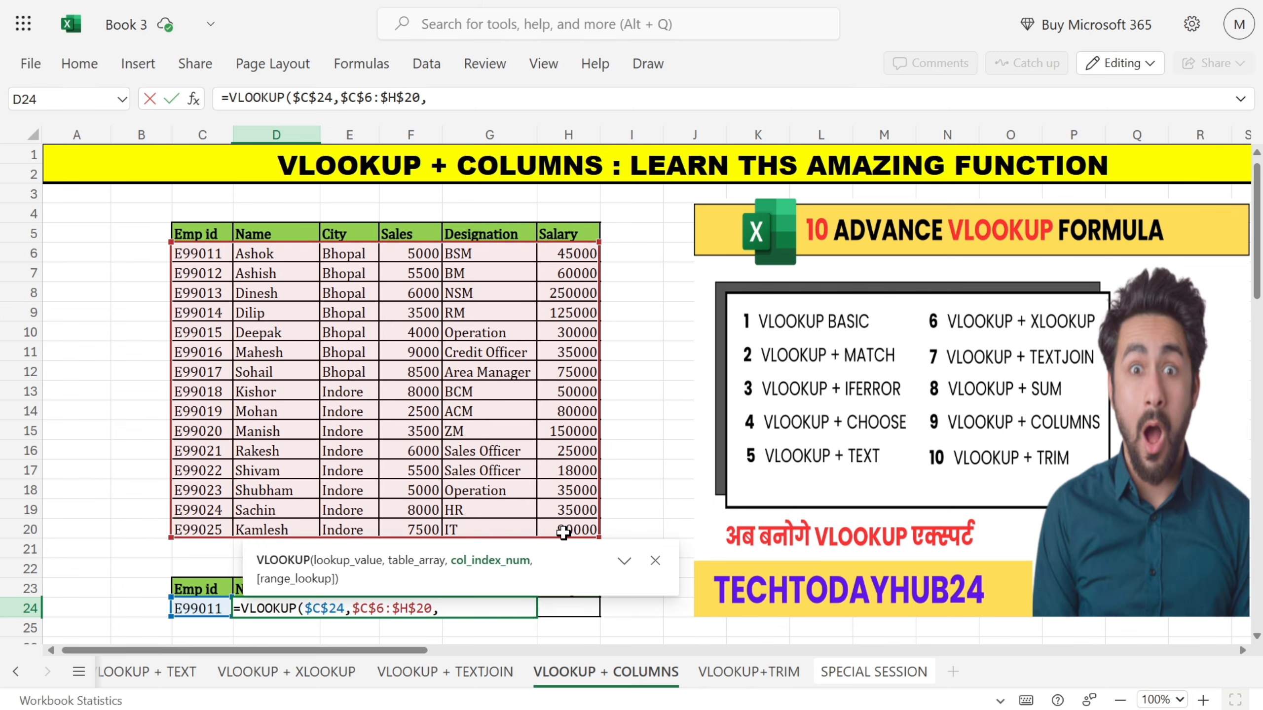
Step: Complete D24's VLOOKUP with COLUMNS($C$23:D23) as the column index and 0 for exact match
{"action": "type", "text": "COLUMNS("}
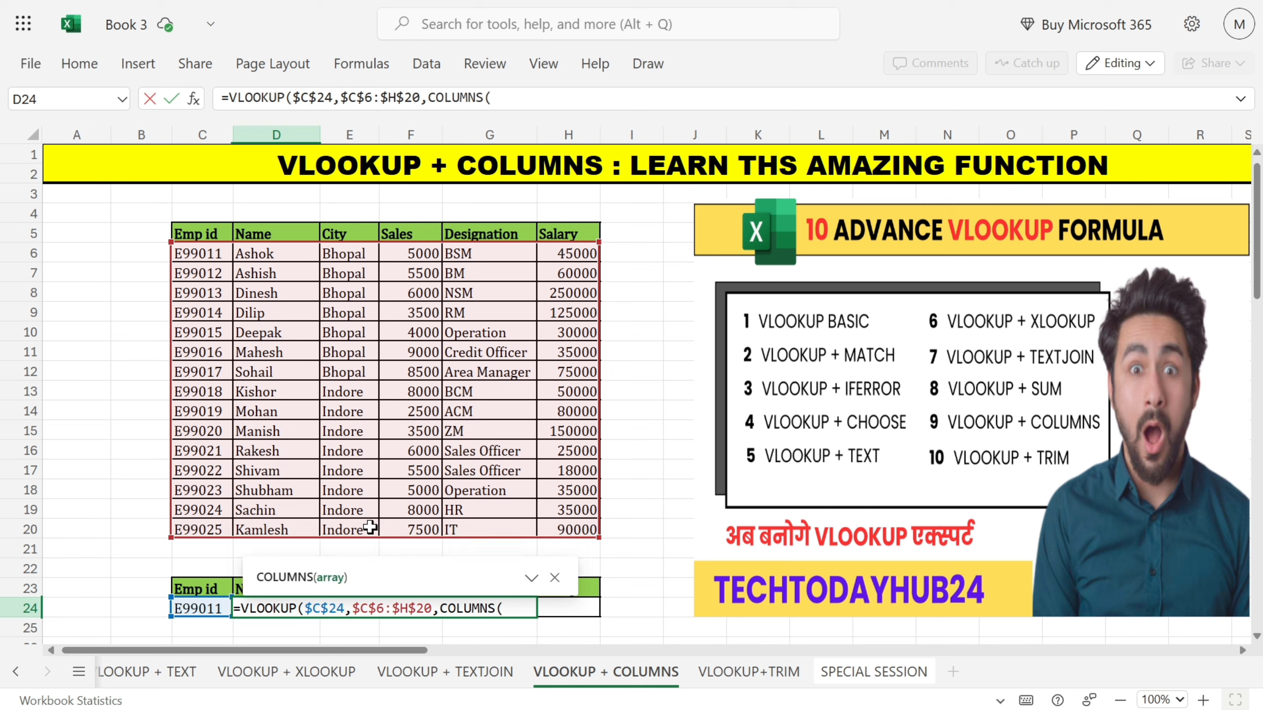
{"action": "left_click_drag", "start_coordinate": [213, 588], "coordinate": [269, 588]}
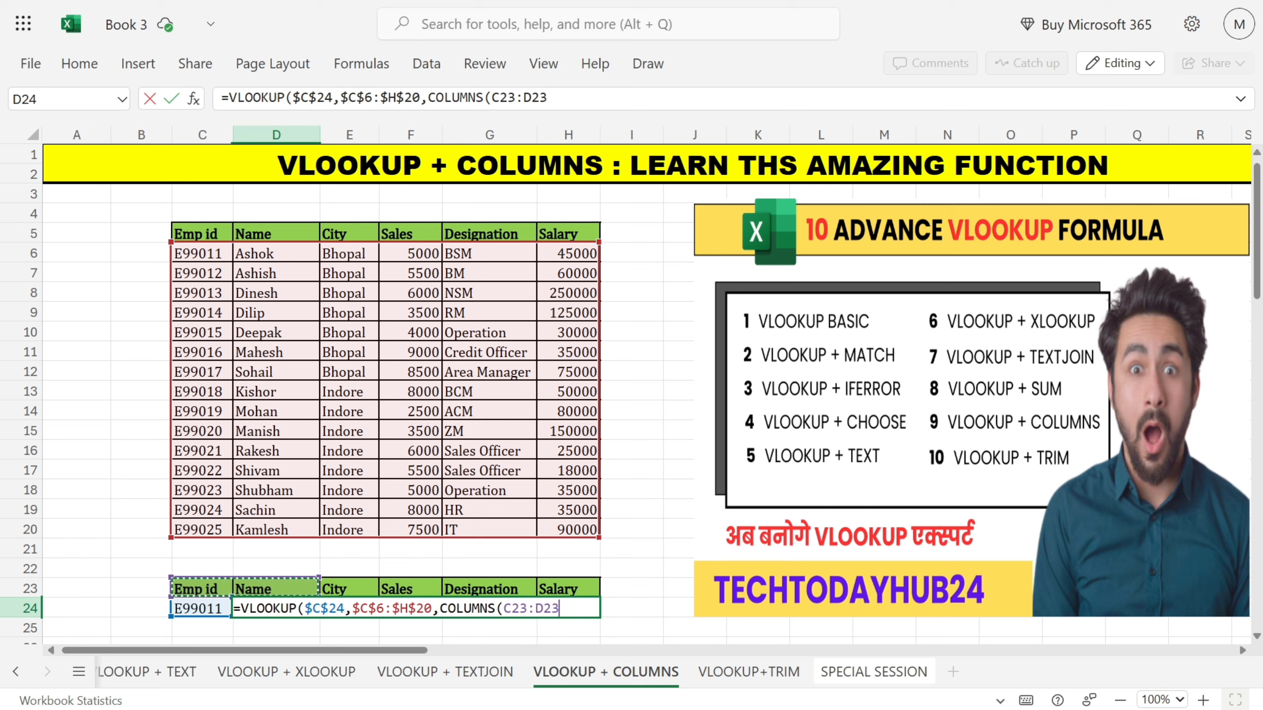
{"action": "type", "text": ")"}
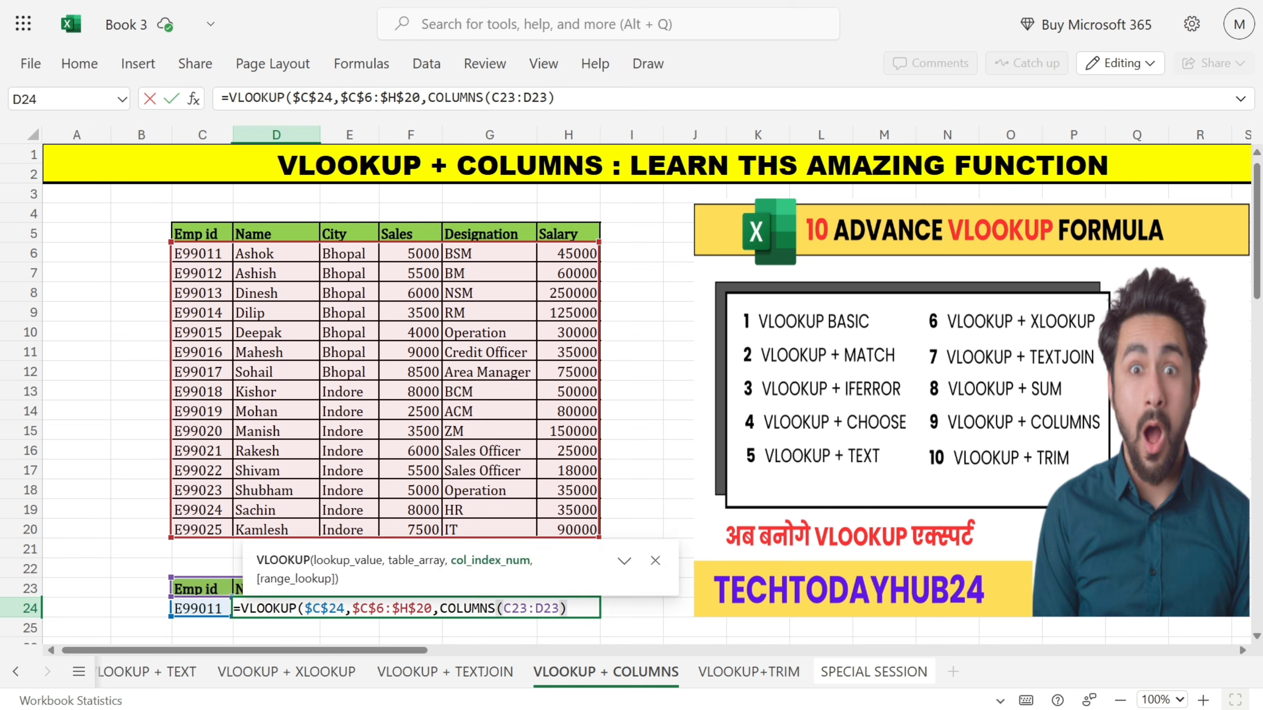
{"action": "left_click", "coordinate": [504, 609]}
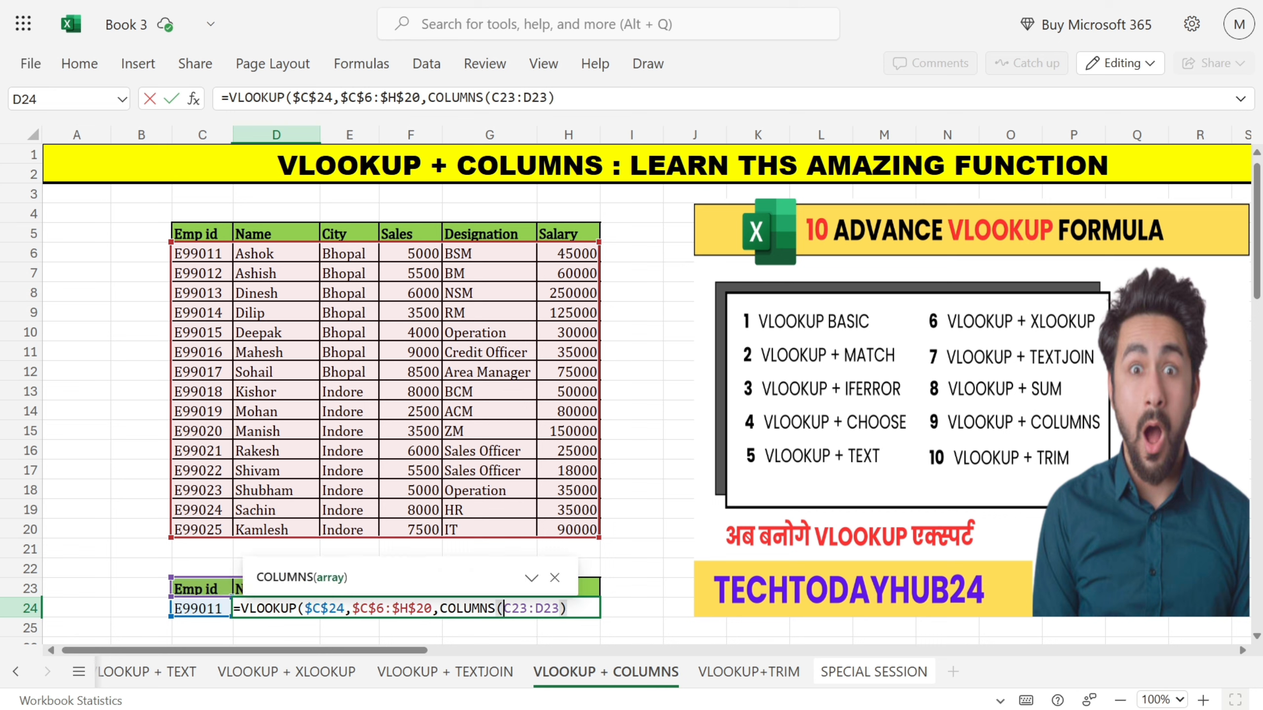
{"action": "key", "text": "F4"}
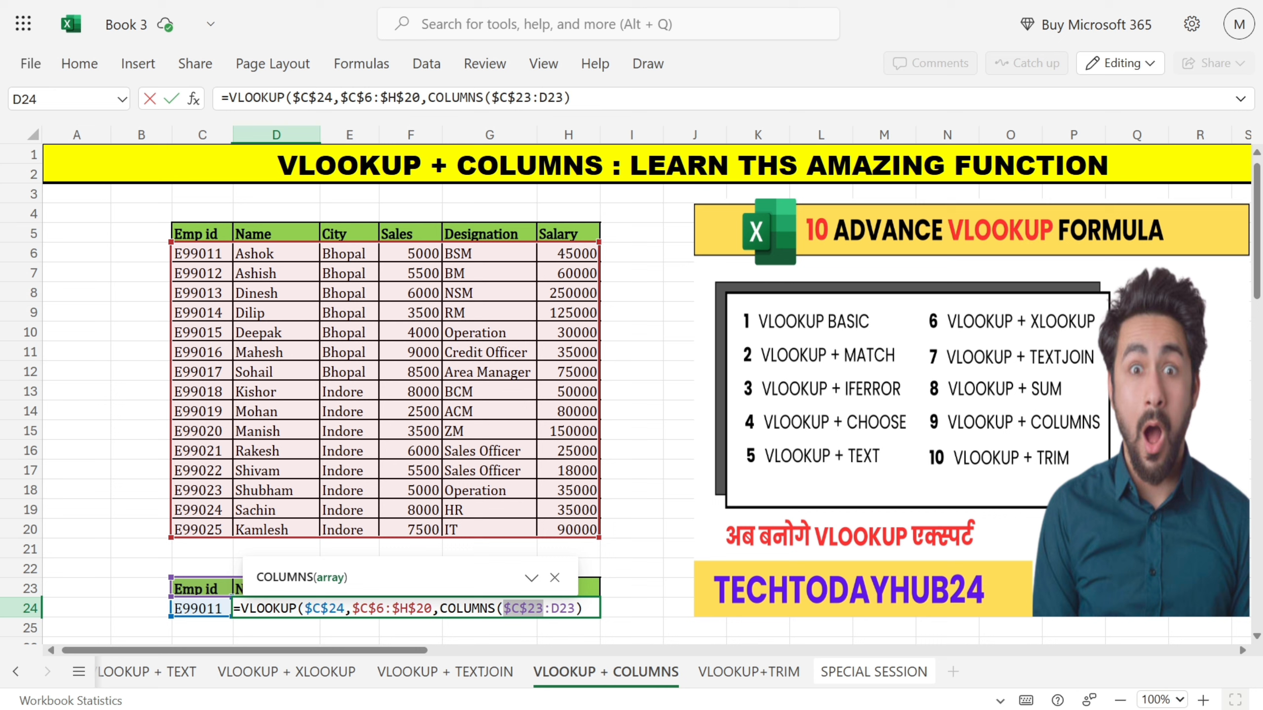
{"action": "key", "text": "End"}
{"action": "type", "text": ",0"}
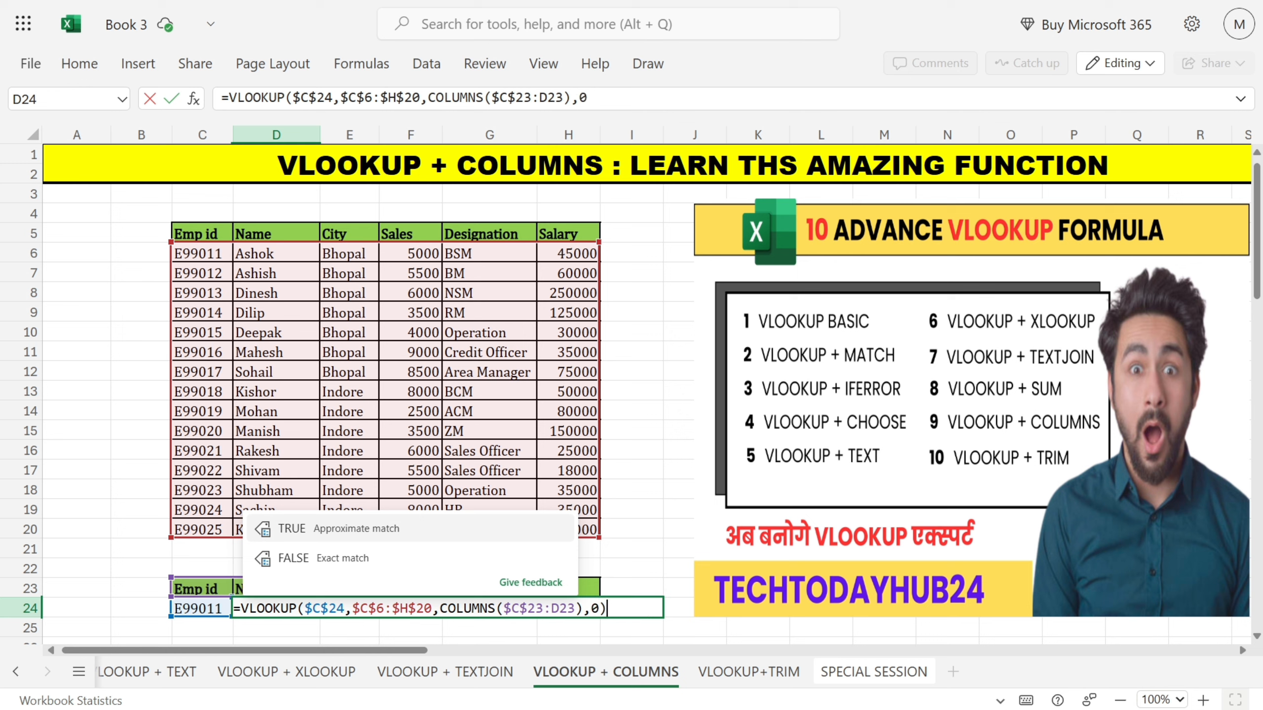
{"action": "type", "text": ")"}
{"action": "key", "text": "Return"}
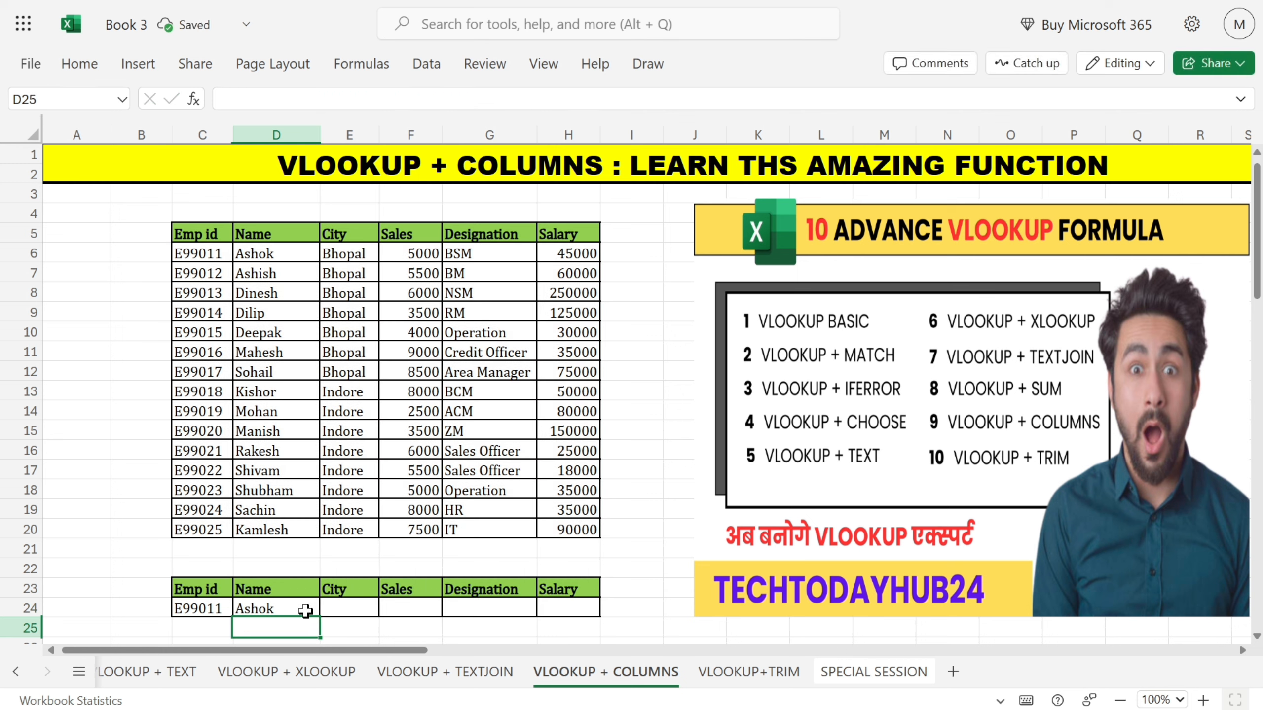
Step: Fill the D24 formula across the City, Sales, Designation and Salary columns to H24
{"action": "left_click", "coordinate": [308, 611]}
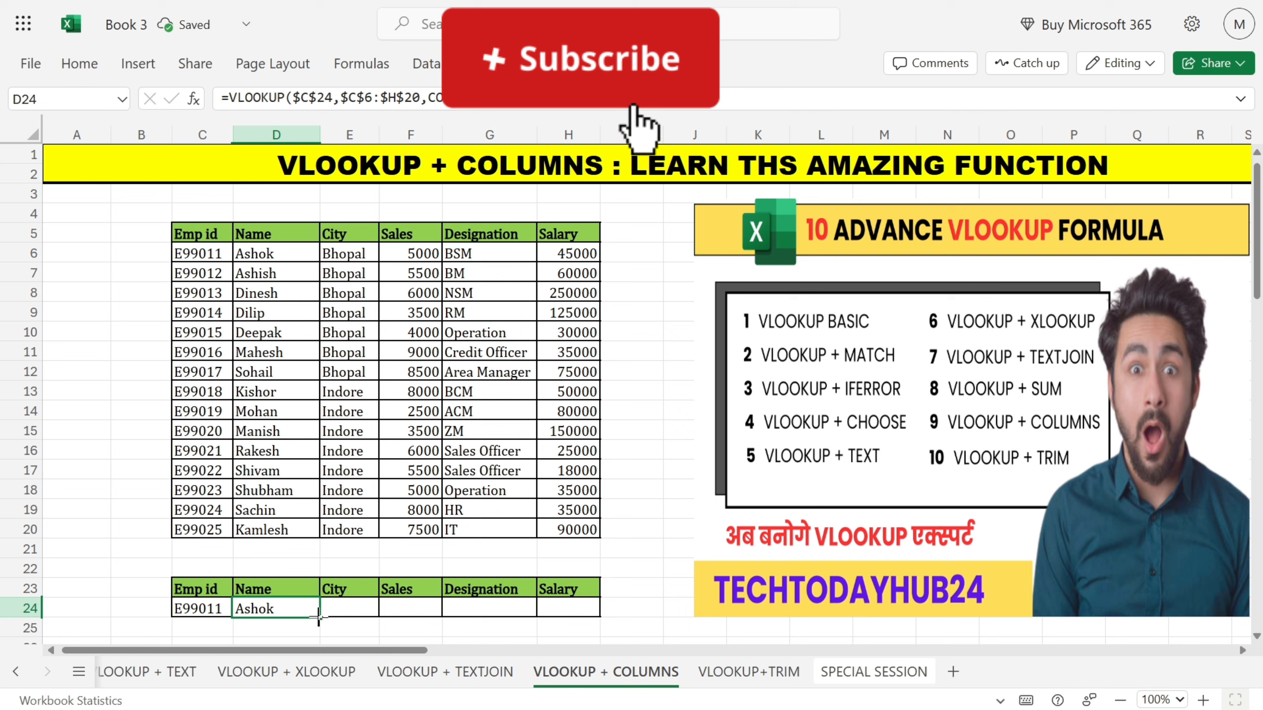
{"action": "left_click_drag", "start_coordinate": [313, 611], "coordinate": [577, 611]}
{"action": "key", "text": "ctrl+r"}
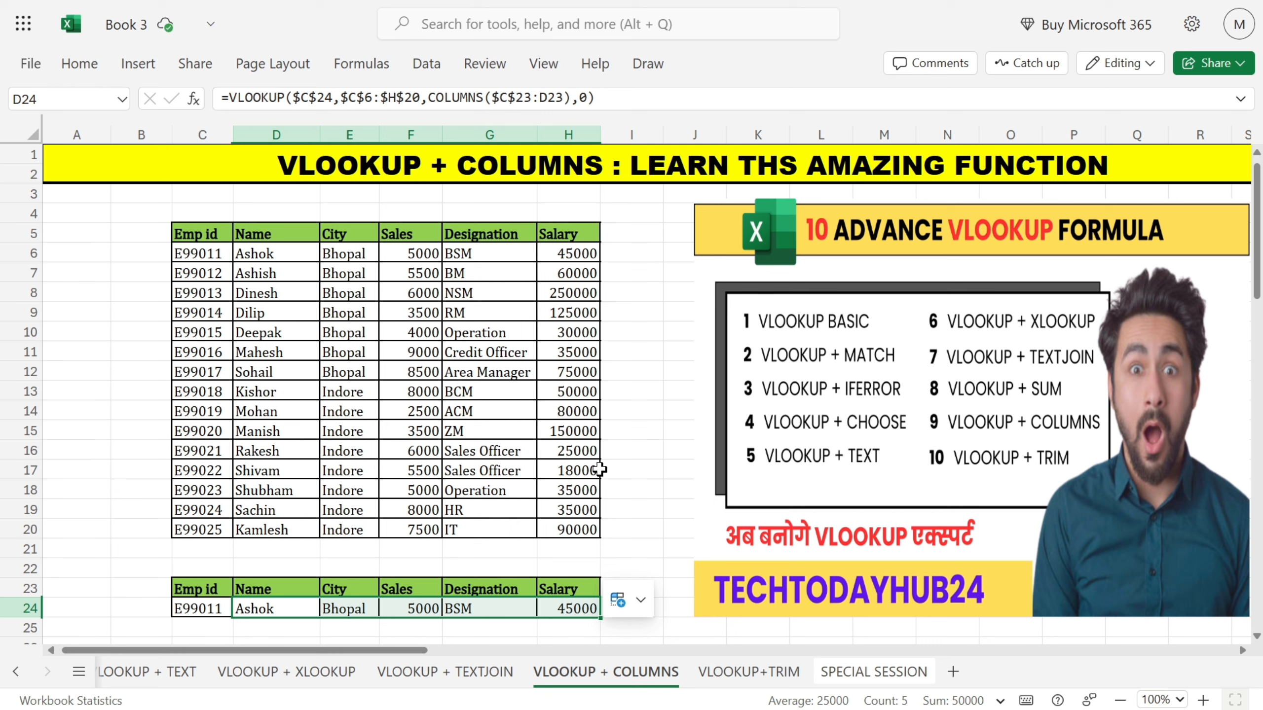
Step: Clear the filled lookup formulas from E24:H24
{"action": "left_click", "coordinate": [639, 446]}
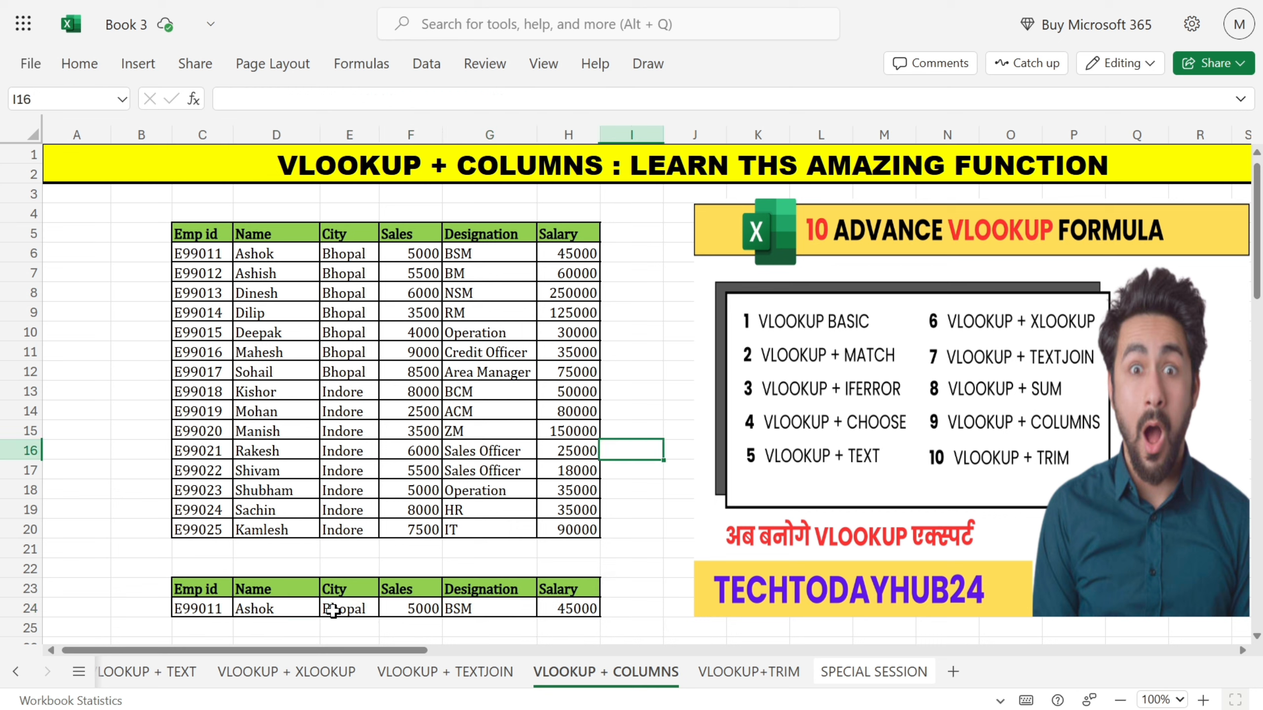
{"action": "left_click_drag", "start_coordinate": [332, 611], "coordinate": [547, 602]}
{"action": "key", "text": "Delete"}
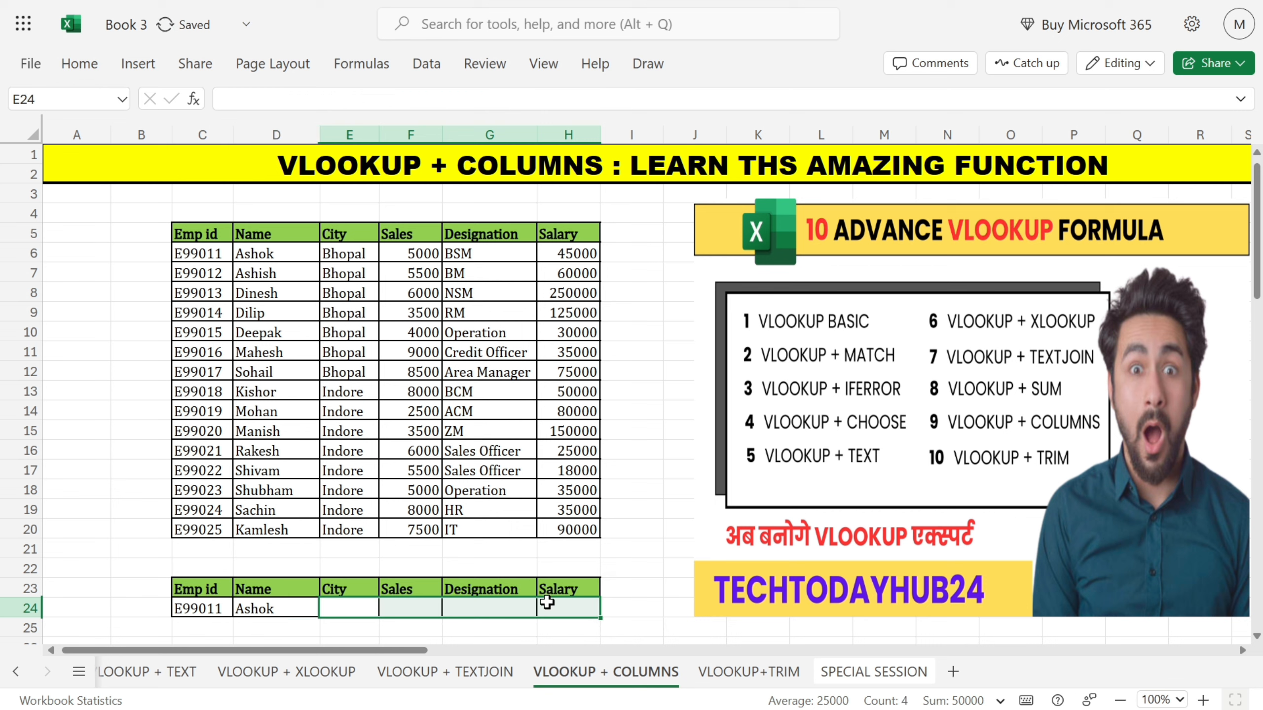
Step: Make the COLUMNS range in D24's VLOOKUP formula fully absolute as $C$23:$D$23
{"action": "left_click", "coordinate": [314, 608]}
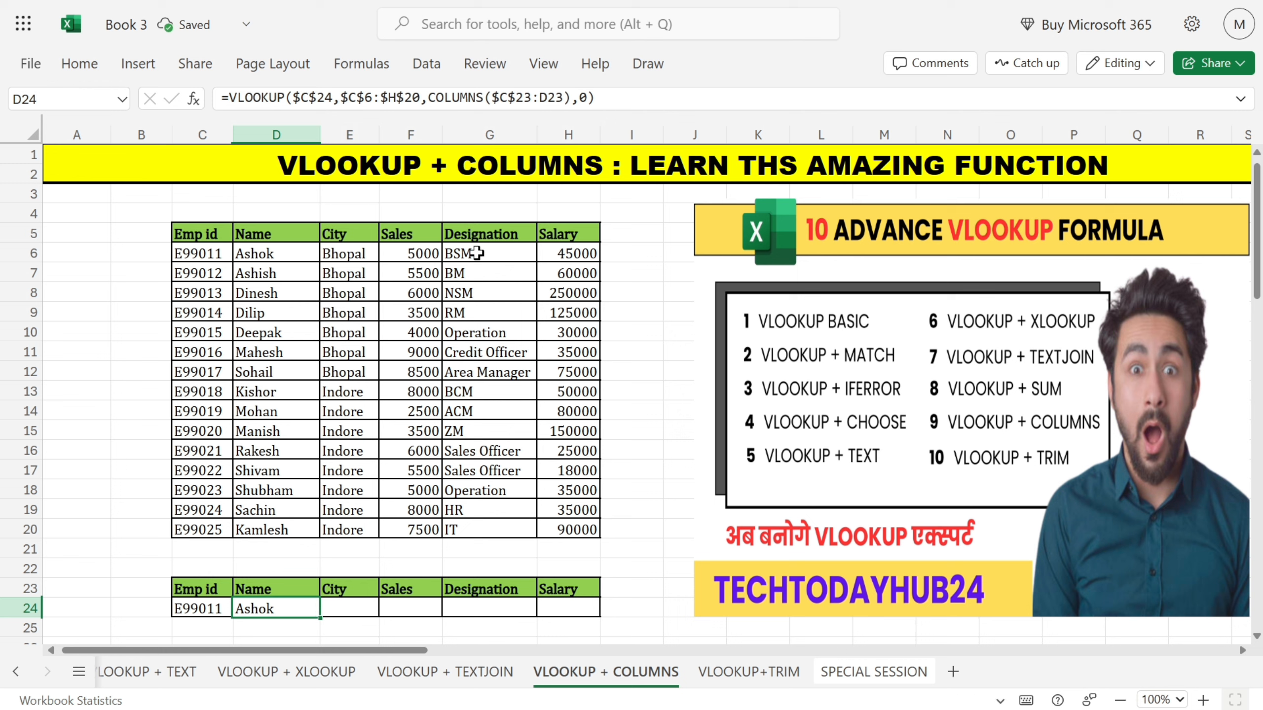
{"action": "left_click", "coordinate": [535, 99]}
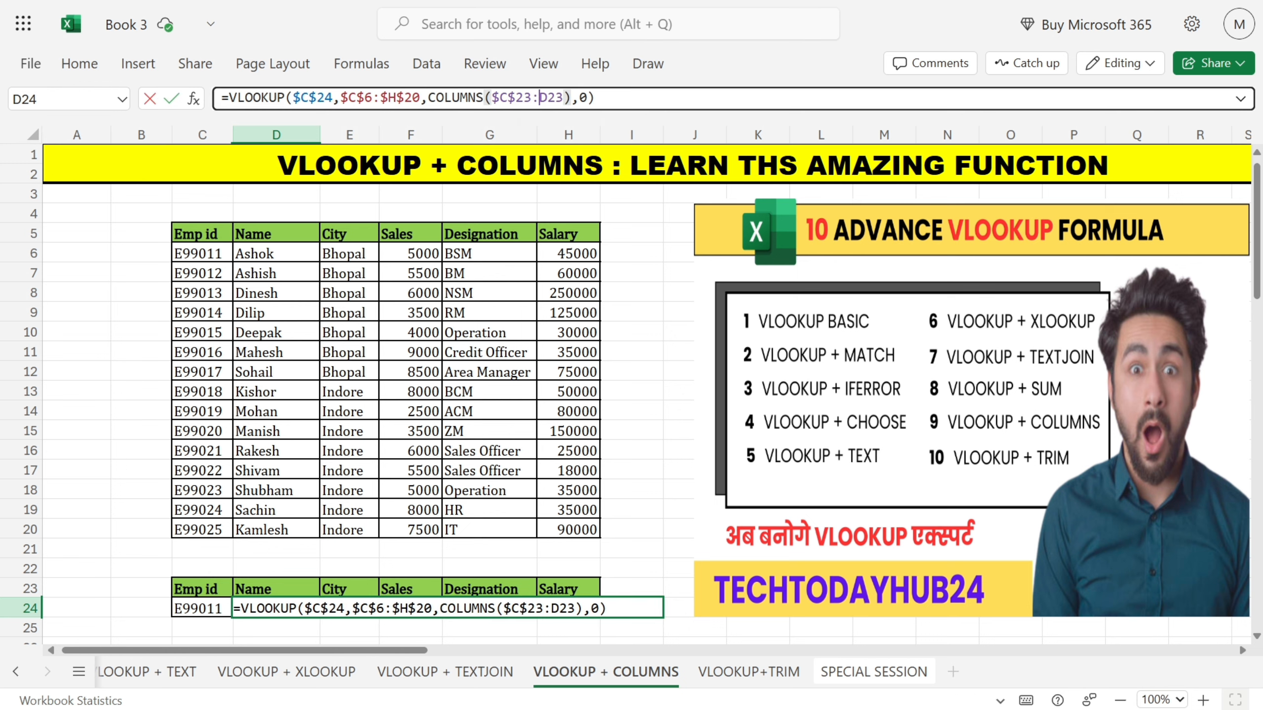
{"action": "key", "text": "F4"}
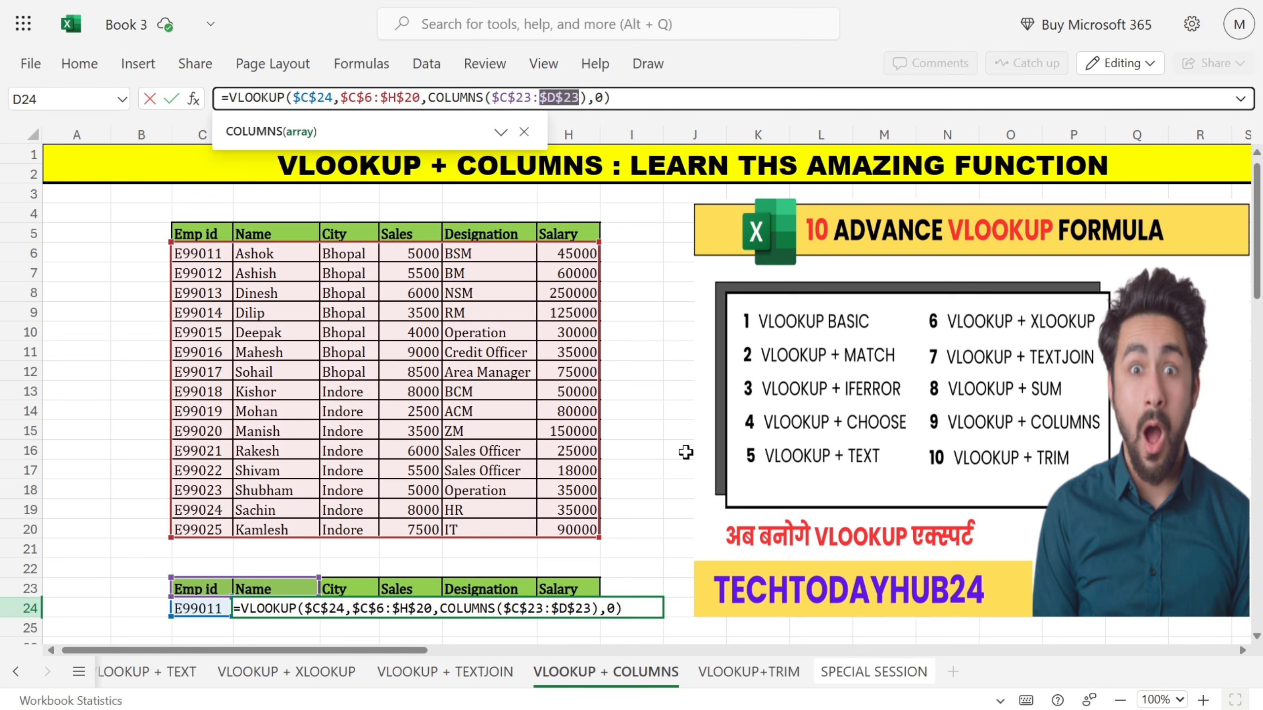
{"action": "key", "text": "Return"}
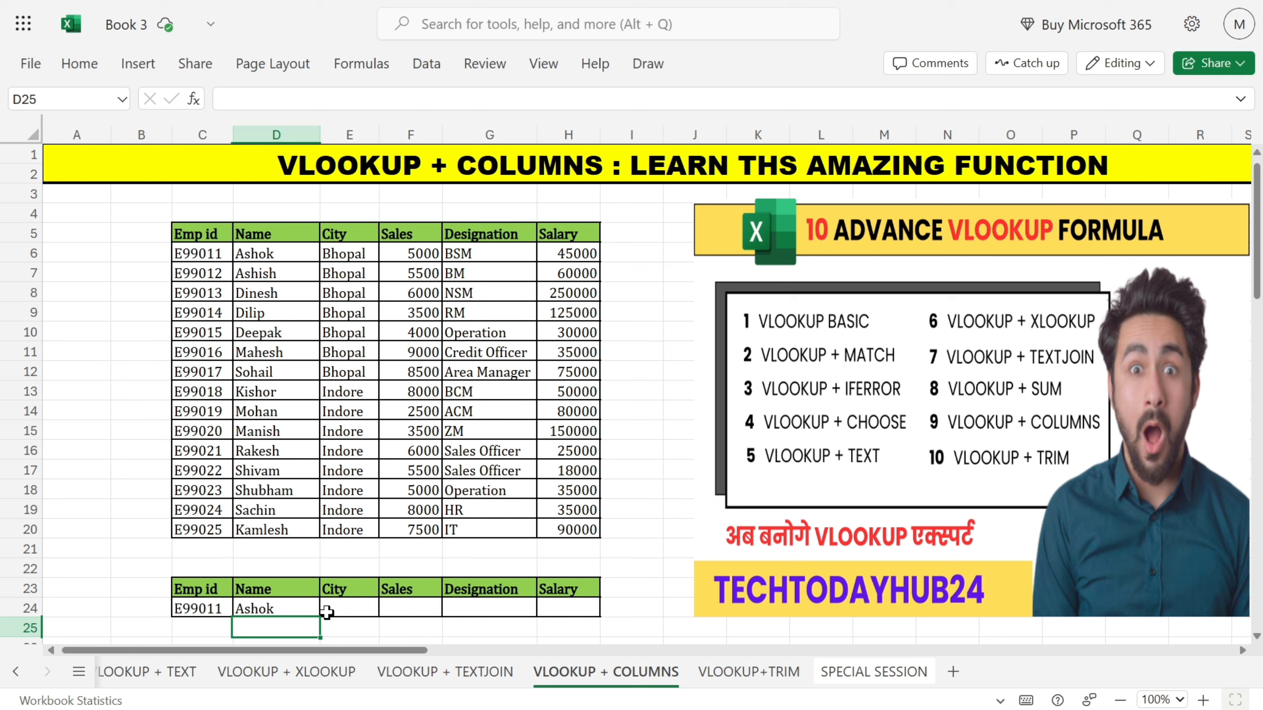
Step: Fill the revised D24 formula across the City, Sales, Designation and Salary columns to H24
{"action": "left_click", "coordinate": [317, 610]}
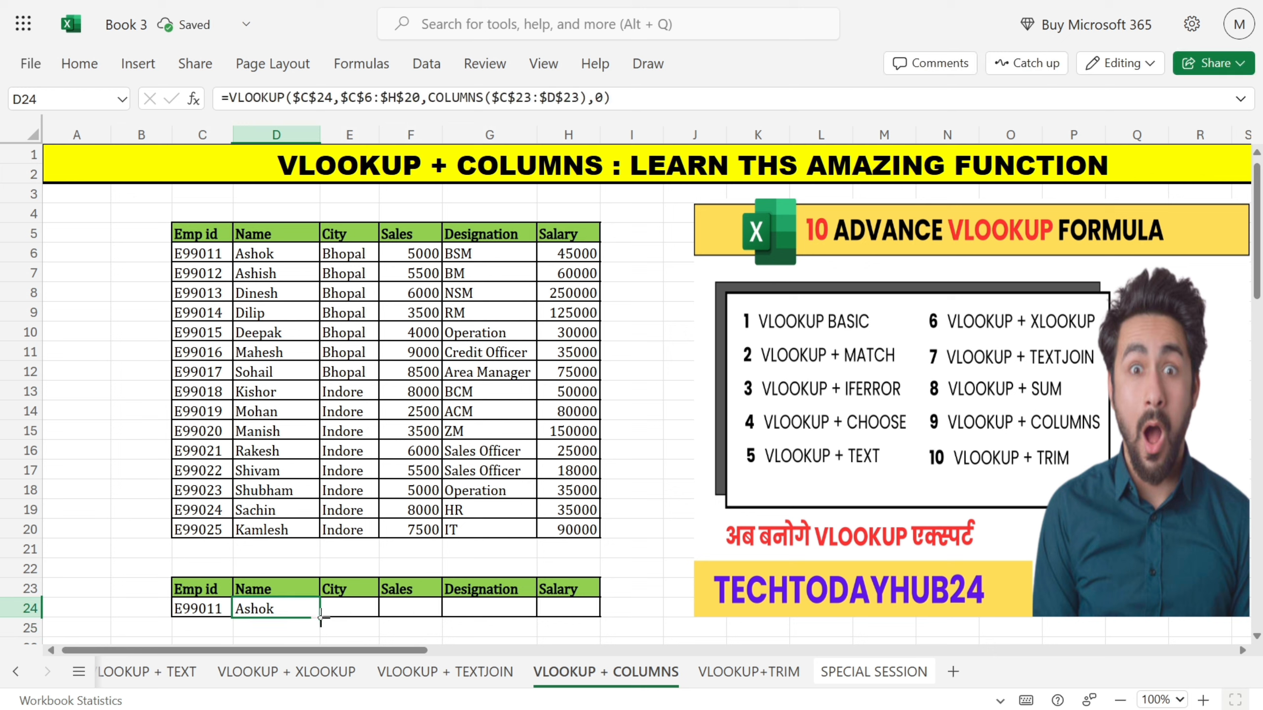
{"action": "left_click_drag", "start_coordinate": [320, 617], "coordinate": [555, 625]}
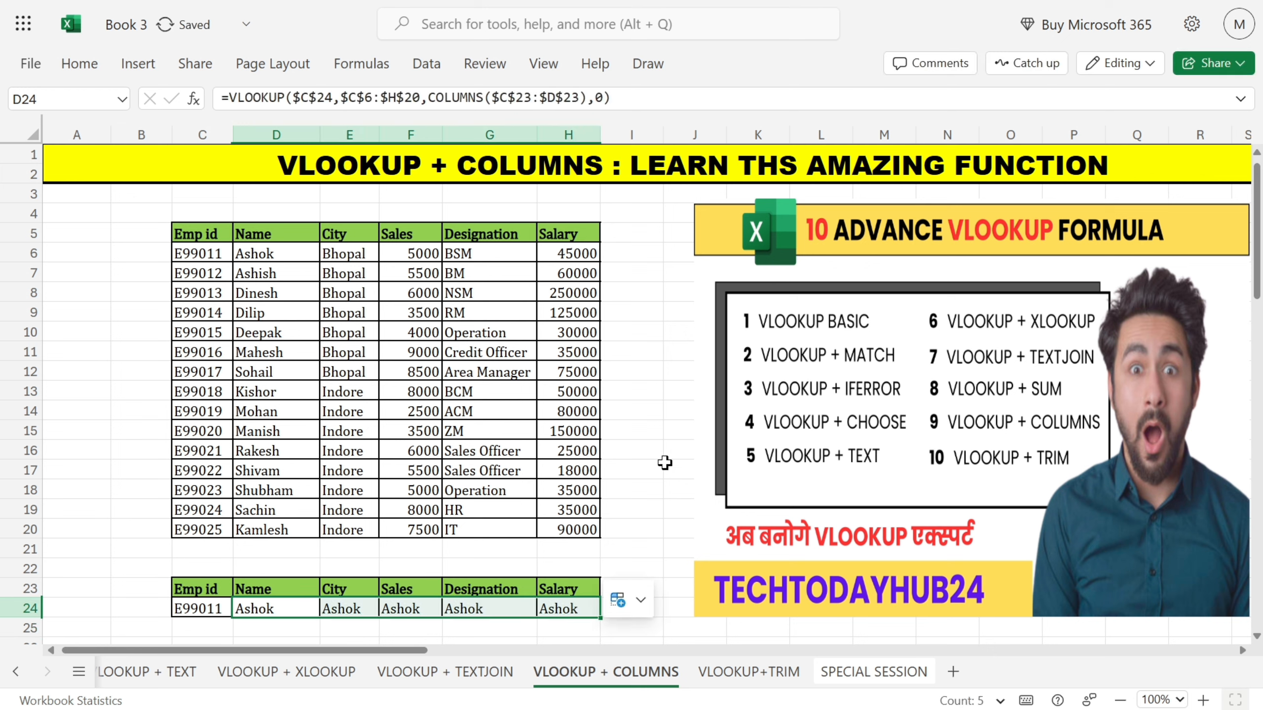
{"action": "left_click", "coordinate": [685, 394]}
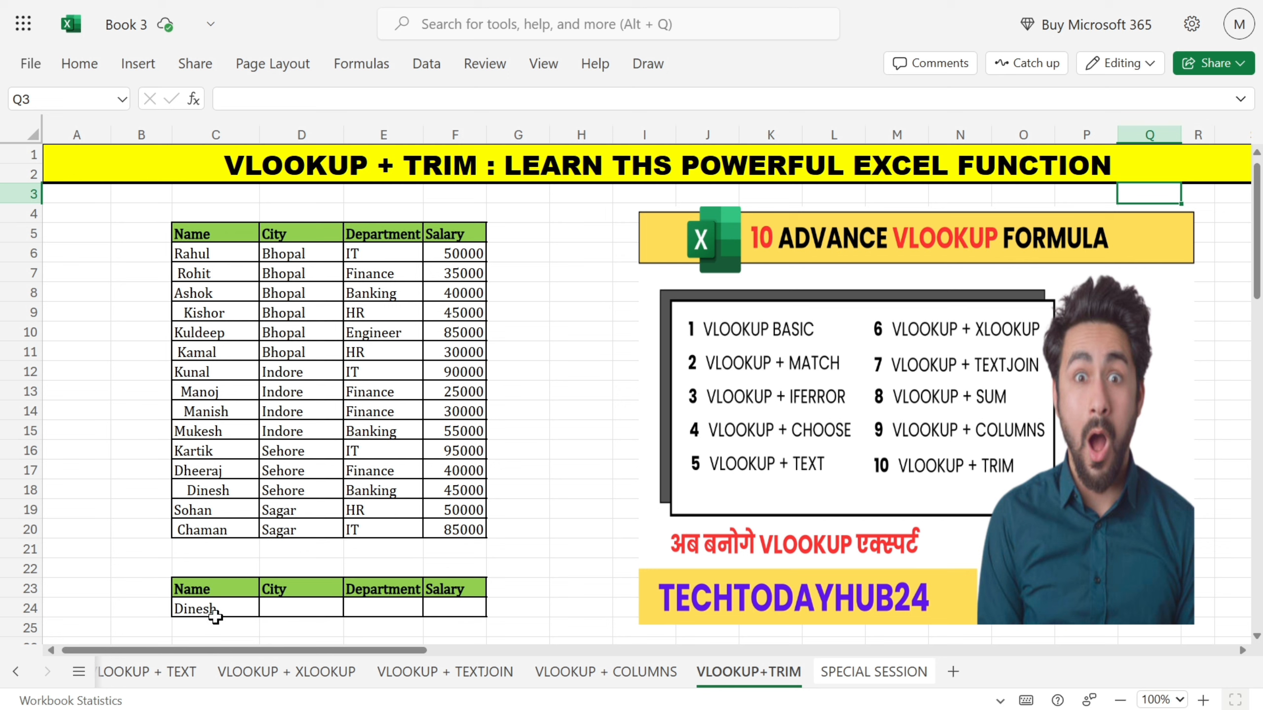
Step: On the VLOOKUP+TRIM sheet, begin a VLOOKUP in D24 with lookup value C24 and table array C6:F20
{"action": "left_click", "coordinate": [293, 611]}
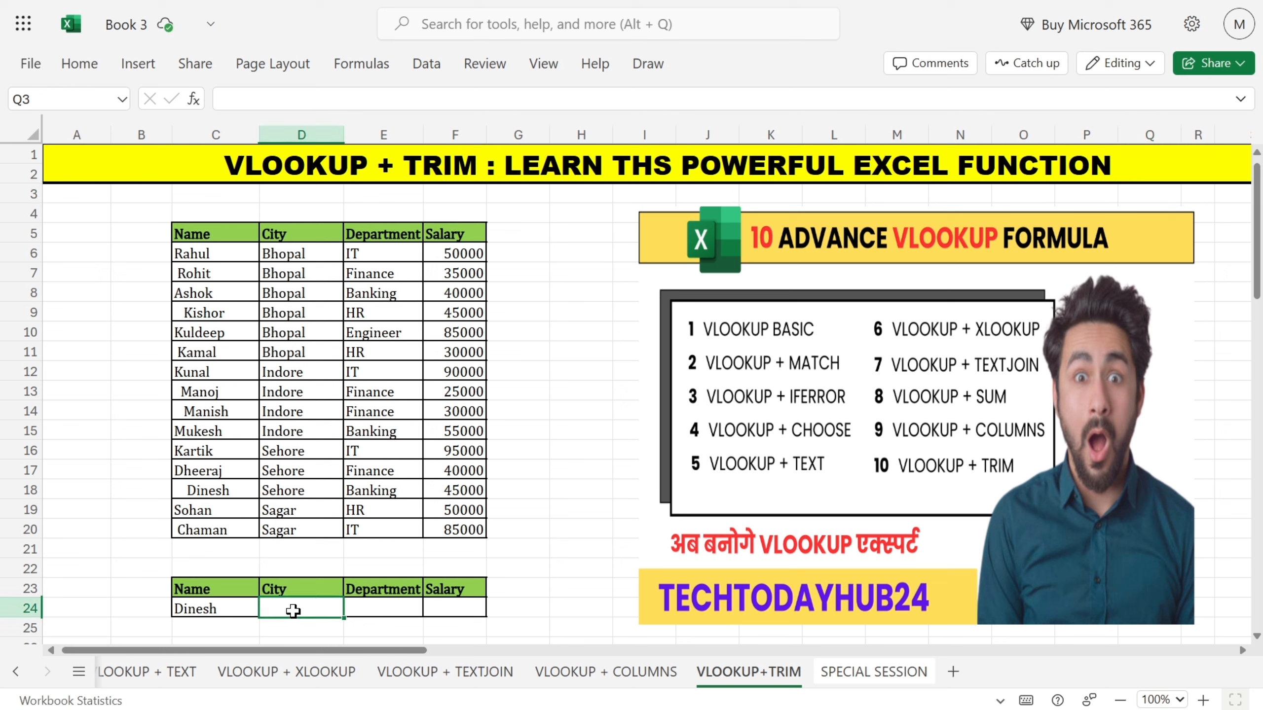
{"action": "double_click", "coordinate": [293, 611]}
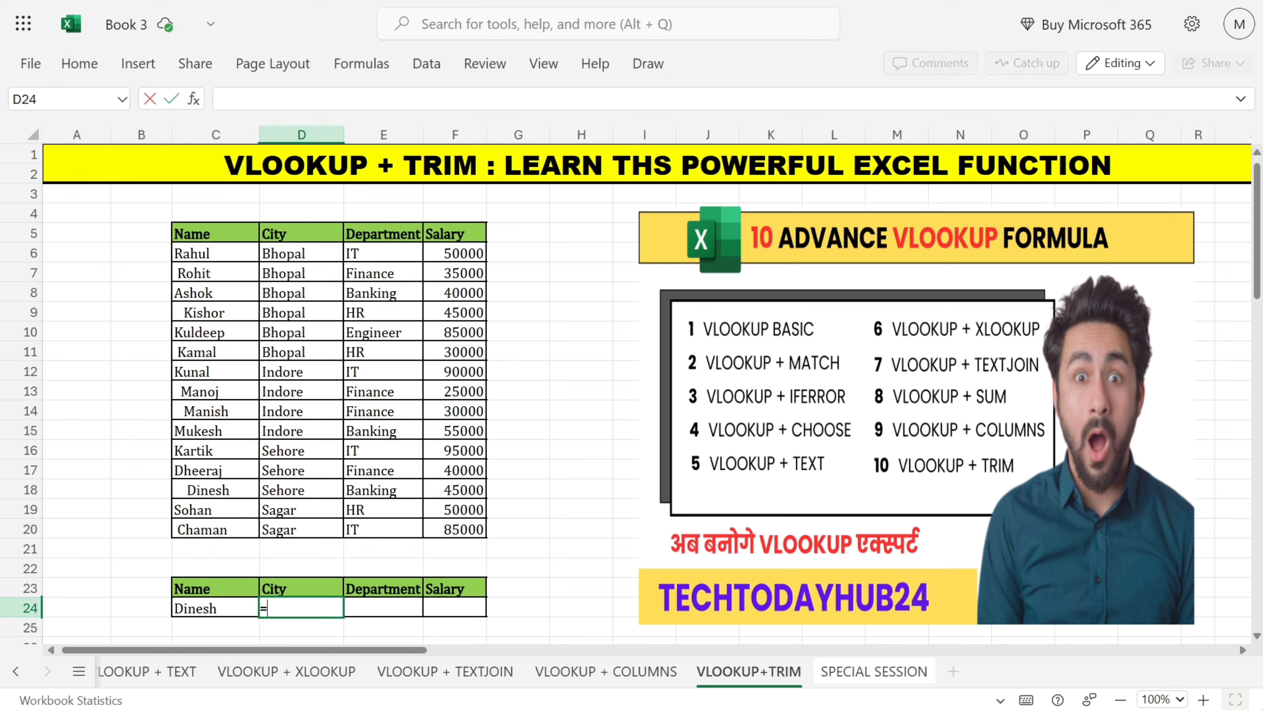
{"action": "type", "text": "=vlookup("}
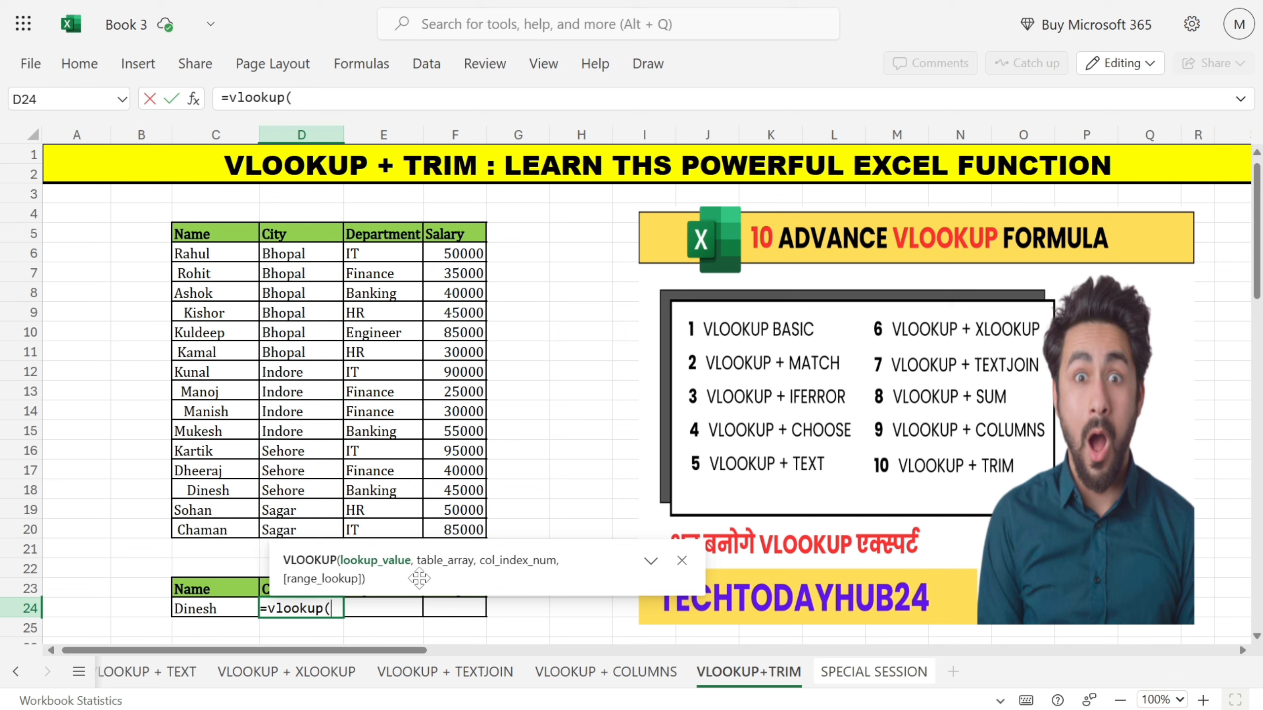
{"action": "left_click", "coordinate": [241, 605]}
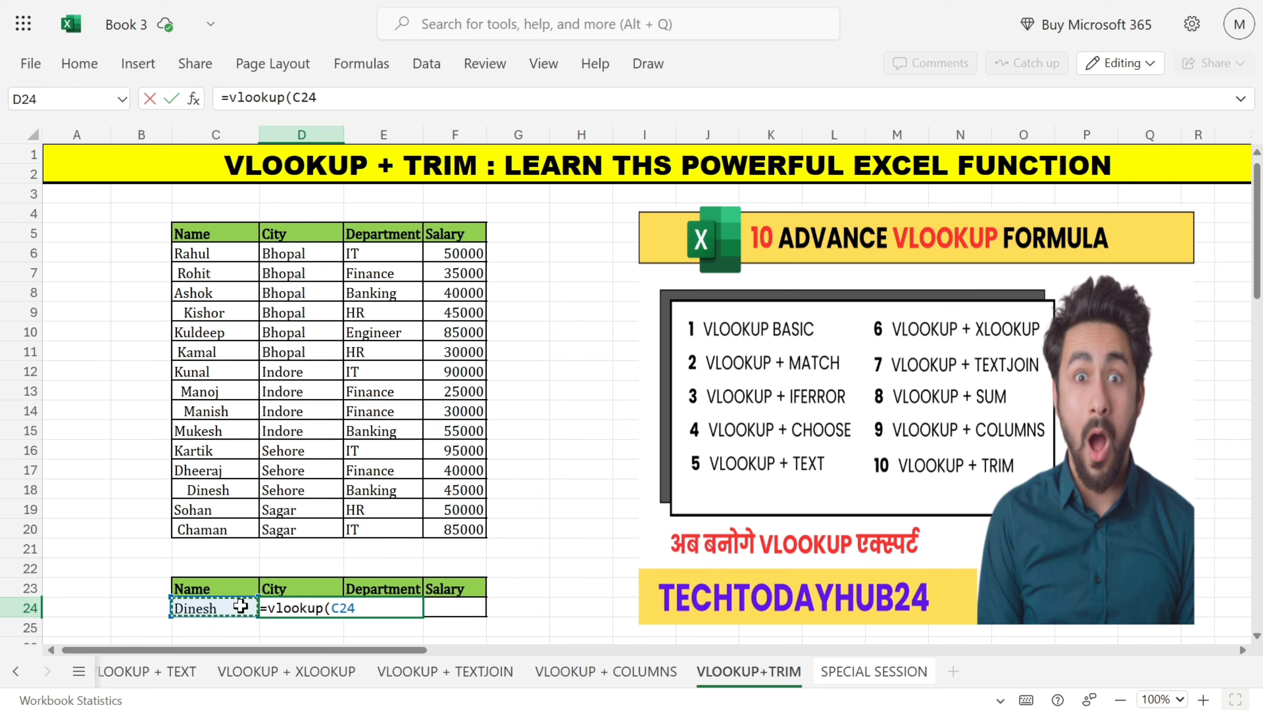
{"action": "type", "text": ","}
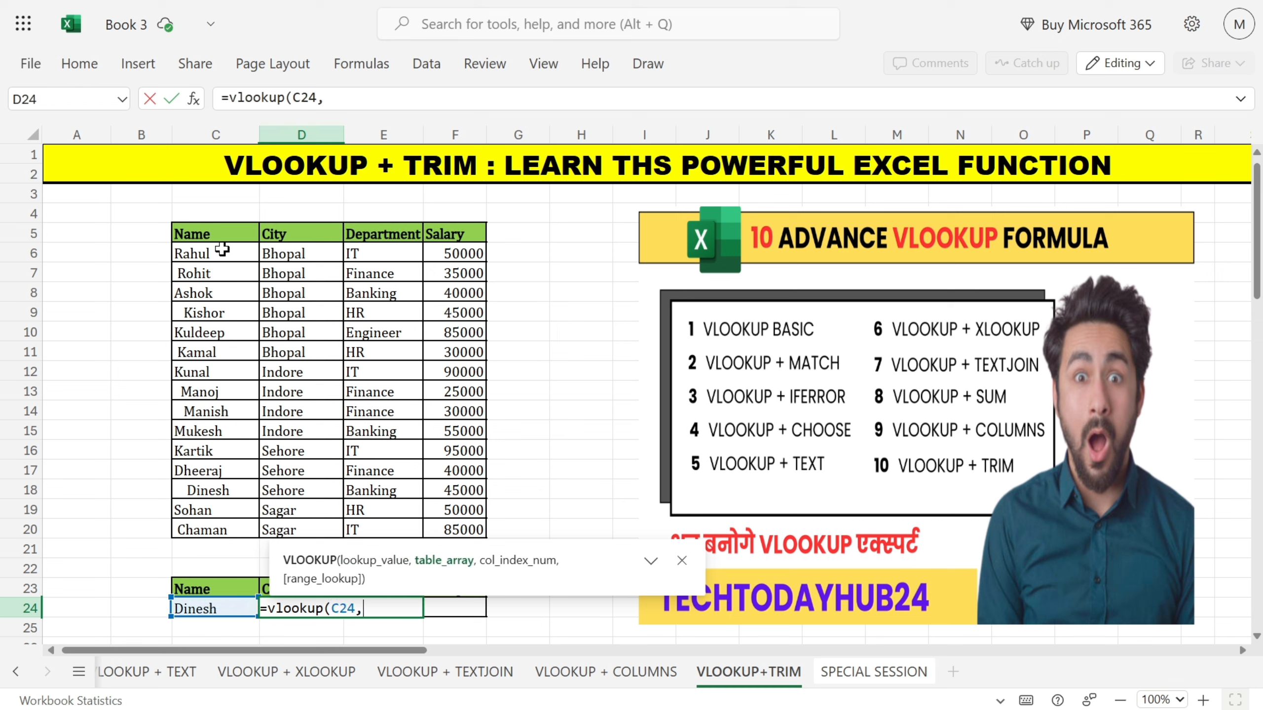
{"action": "left_click_drag", "start_coordinate": [221, 251], "coordinate": [474, 522]}
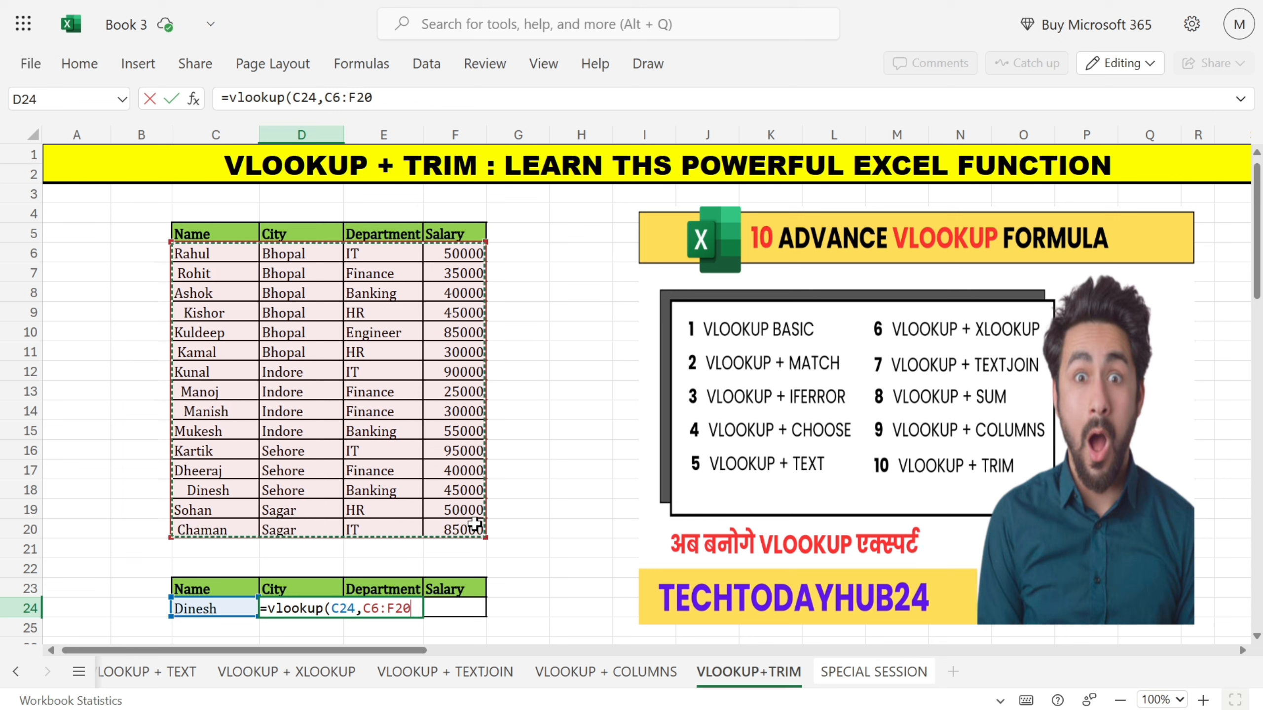
Step: Complete D24's VLOOKUP with column indexes {2,3,4} and 0 for exact match
{"action": "type", "text": ",{2,3,4"}
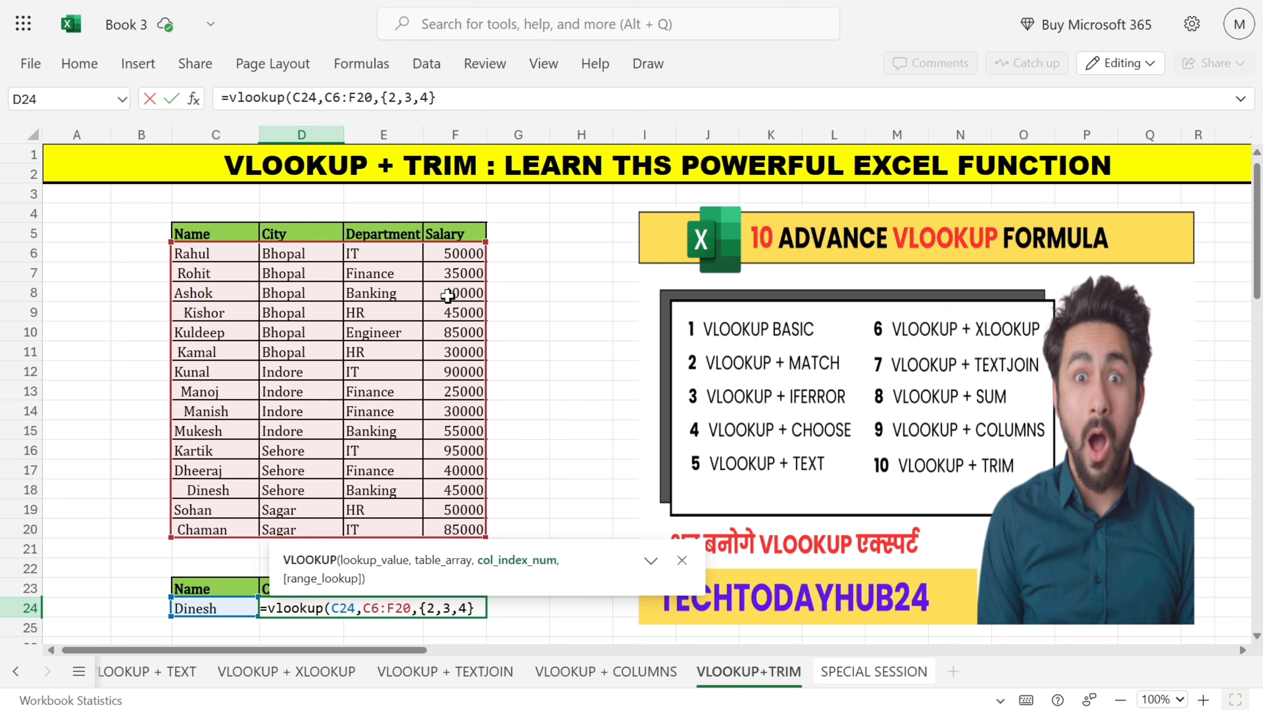
{"action": "type", "text": "0"}
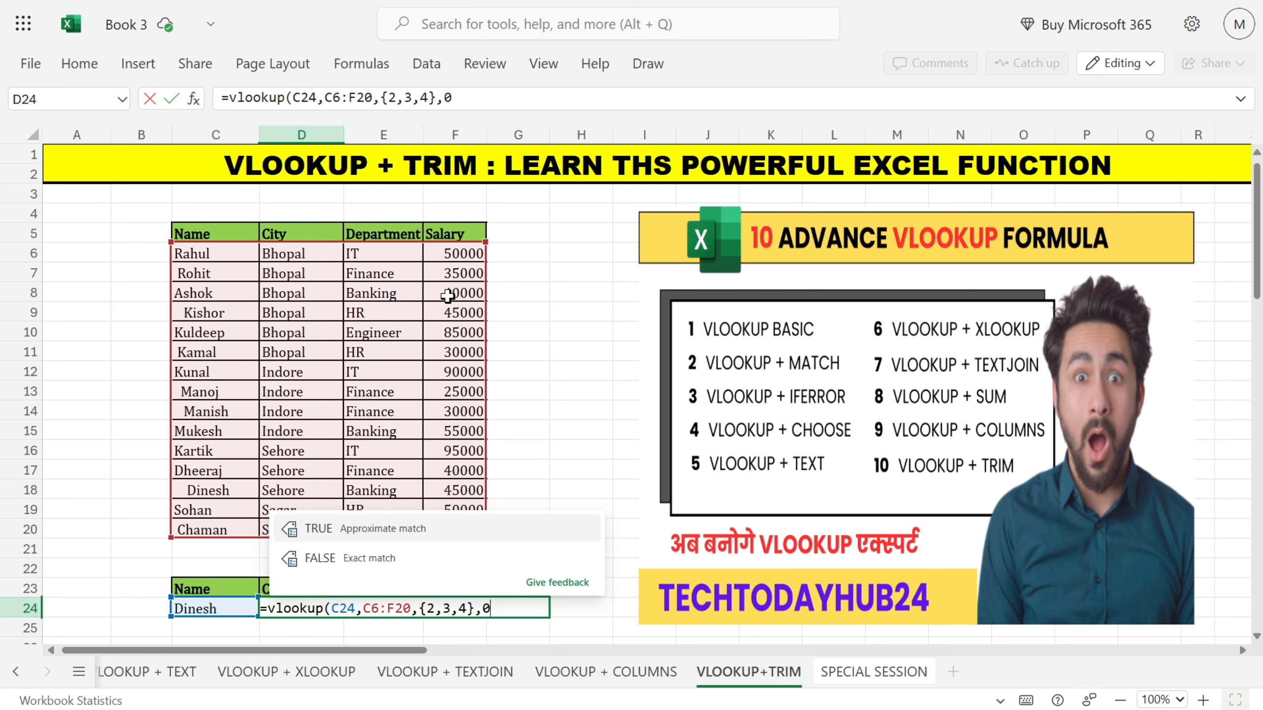
{"action": "type", "text": ")"}
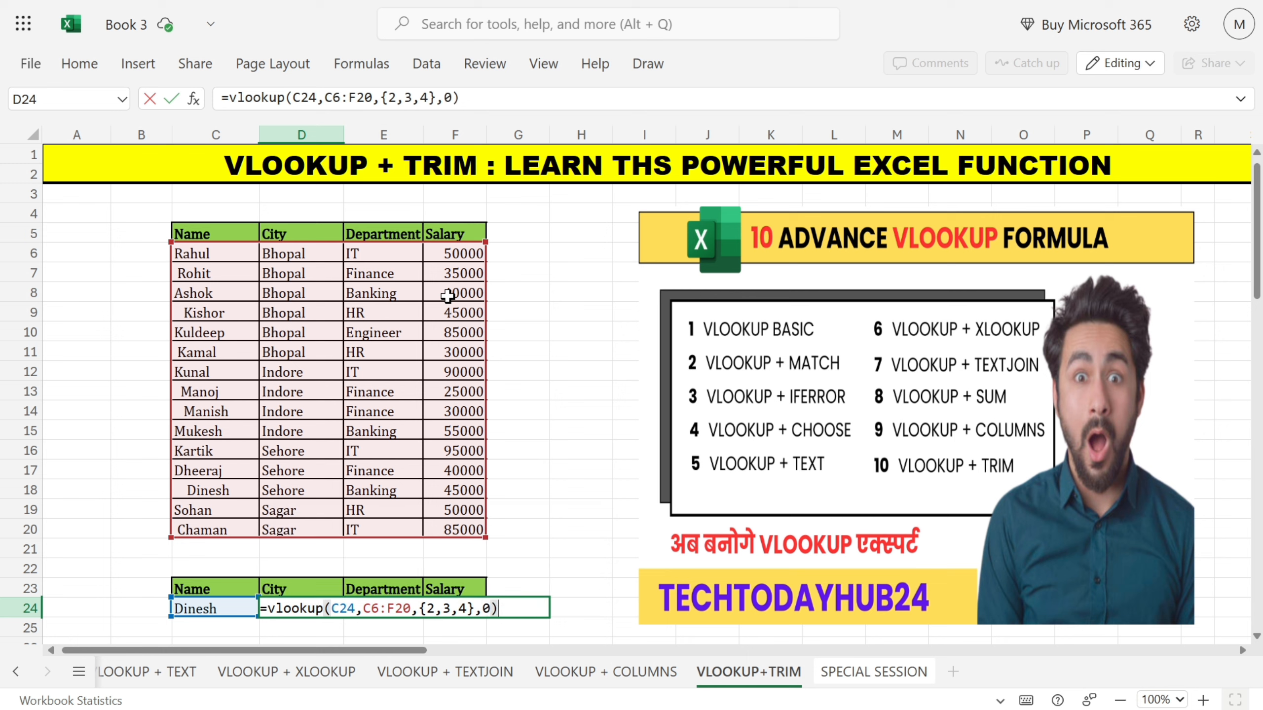
{"action": "key", "text": "Return"}
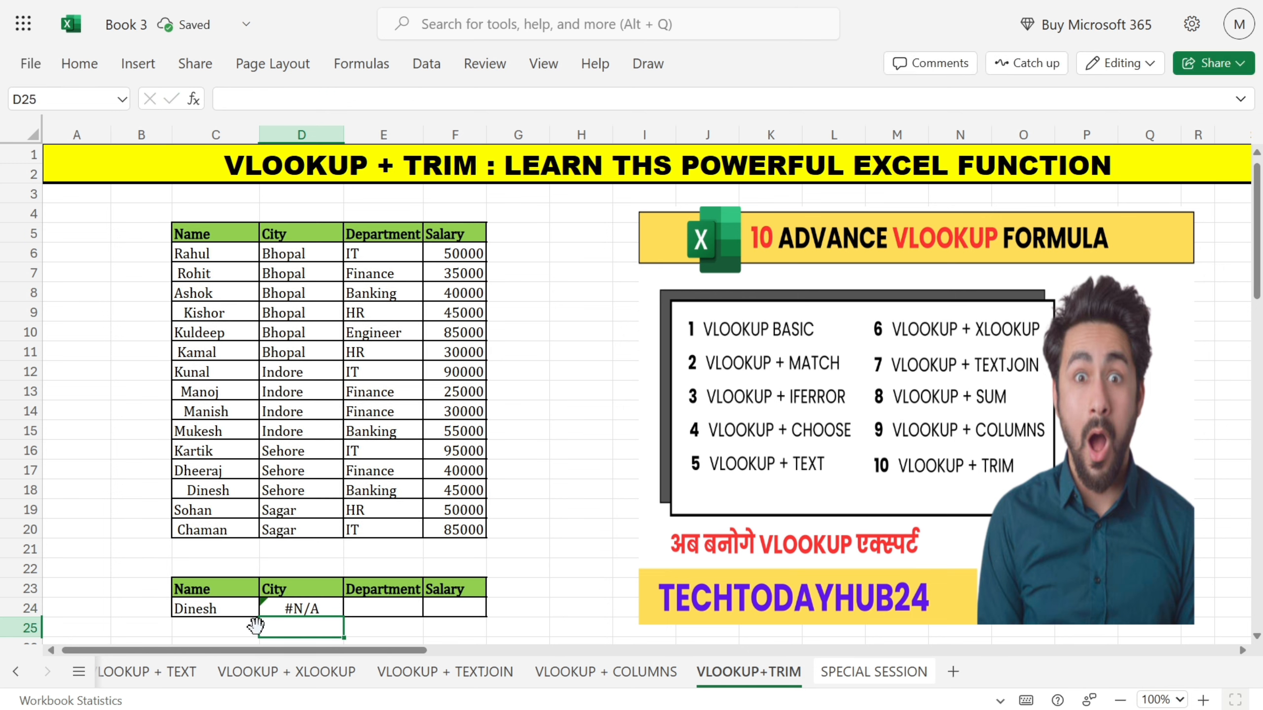
Step: Replace the lookup name in C24 with the name listed in C6
{"action": "left_click", "coordinate": [236, 610]}
{"action": "type", "text": "Rahul"}
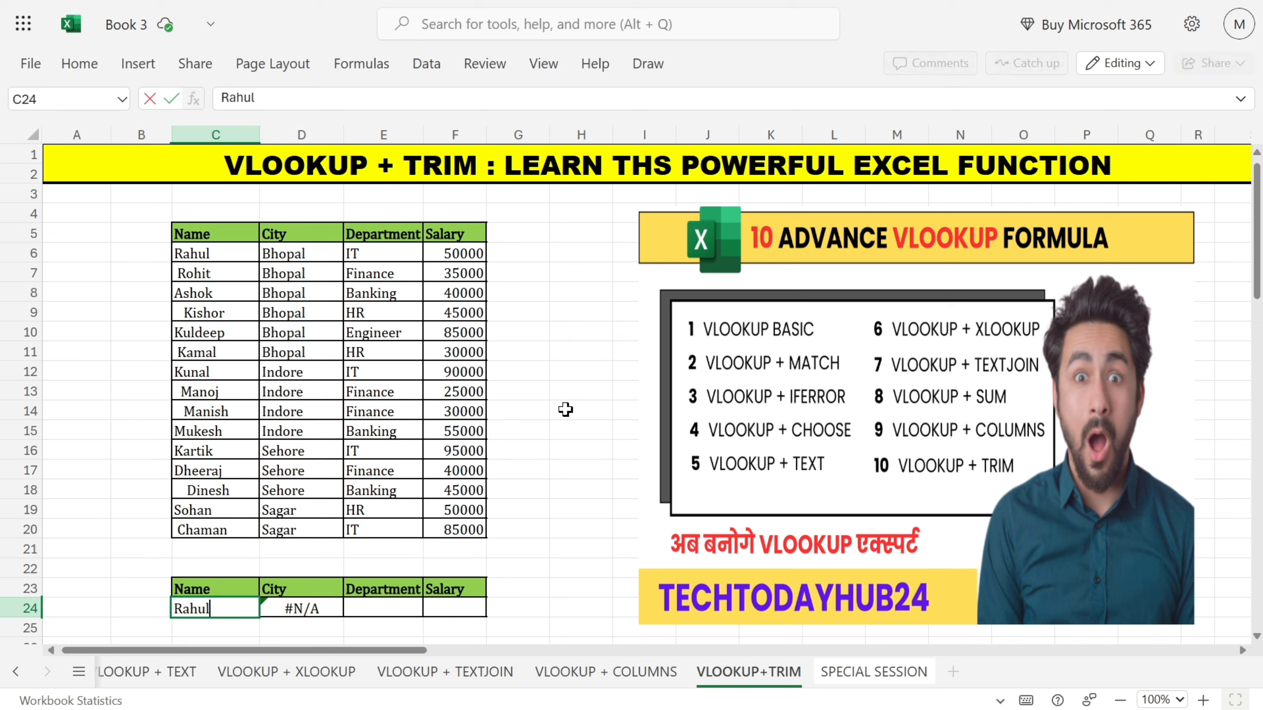
{"action": "key", "text": "Return"}
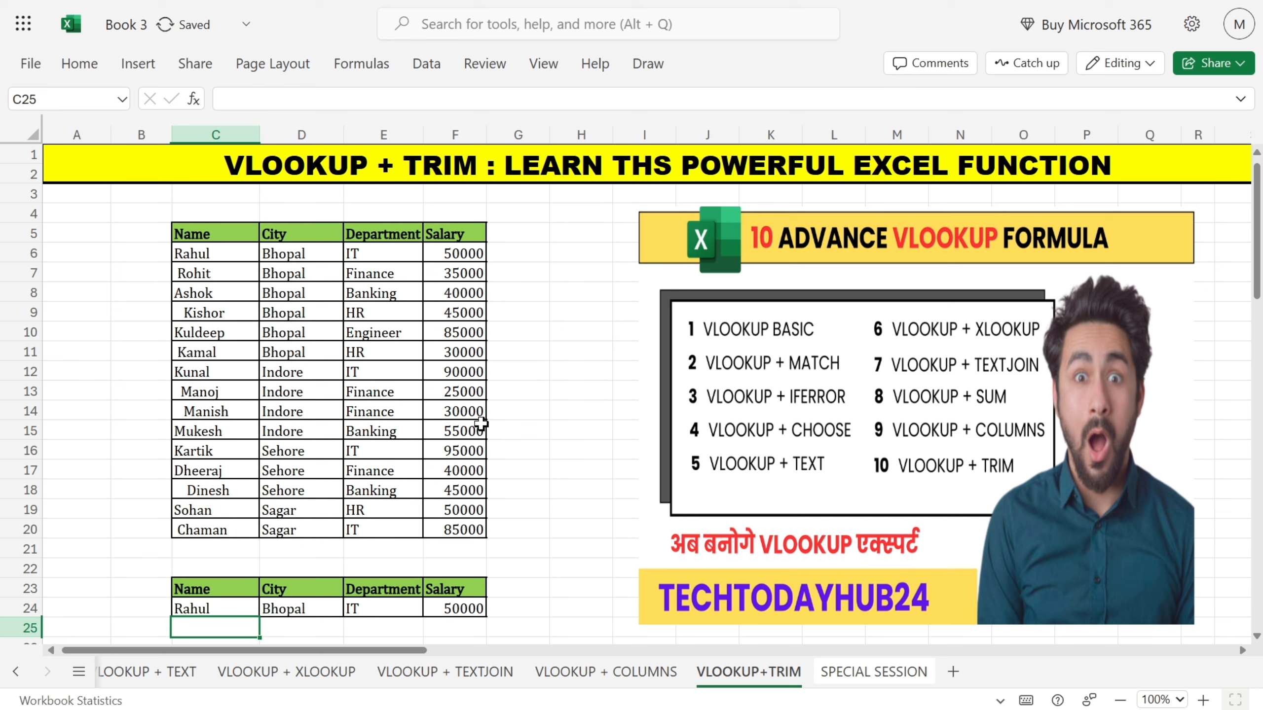
Step: Replace the lookup name in C24 with the name listed in C7, without a leading space
{"action": "left_click", "coordinate": [234, 606]}
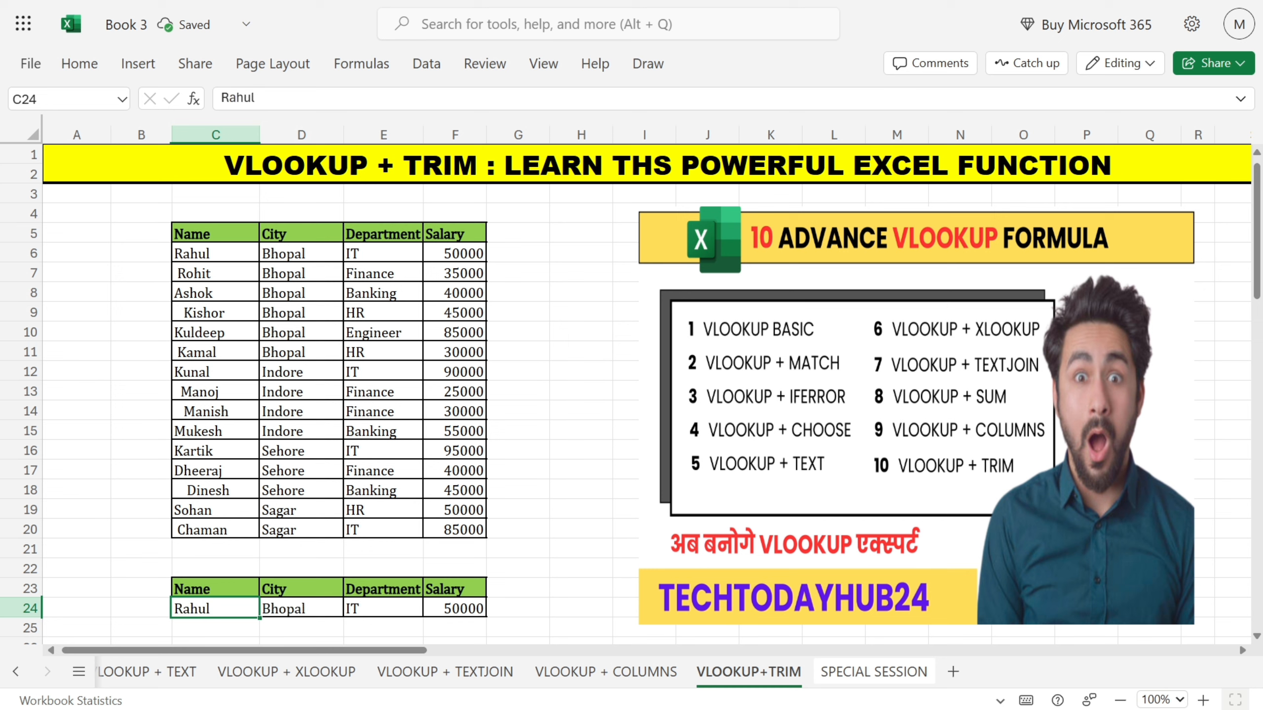
{"action": "type", "text": "Rohit"}
{"action": "key", "text": "Return"}
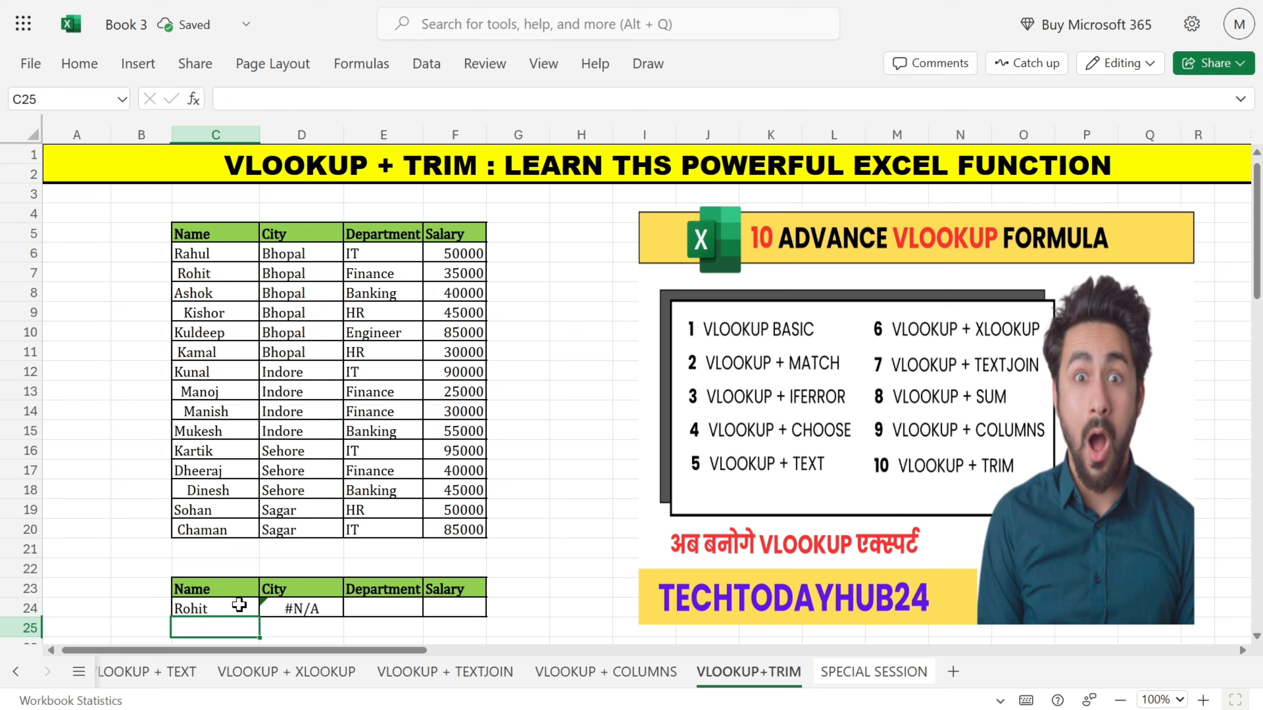
Step: Select the text inside the name cell C6 to check it for extra spaces
{"action": "left_click", "coordinate": [204, 253]}
{"action": "key", "text": "F2"}
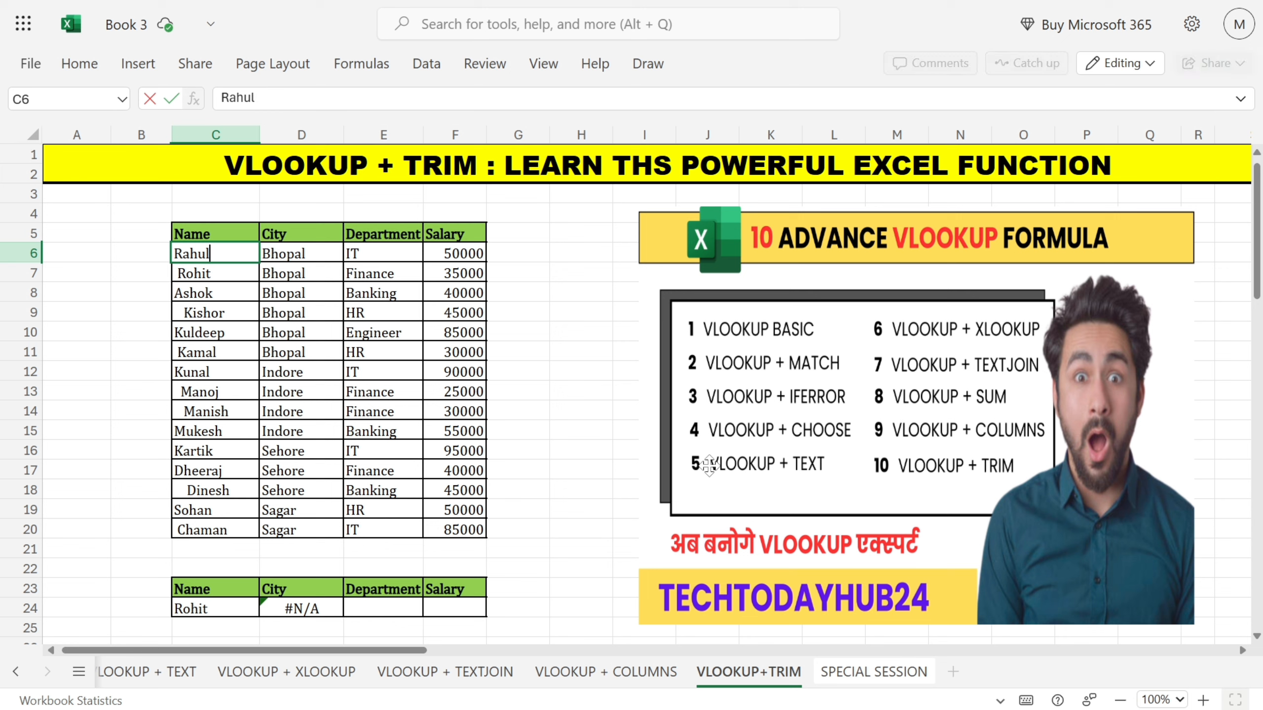
{"action": "key", "text": "shift+Left"}
{"action": "key", "text": "shift+Left"}
{"action": "key", "text": "shift+Left"}
{"action": "key", "text": "shift+Left"}
{"action": "key", "text": "shift+Left"}
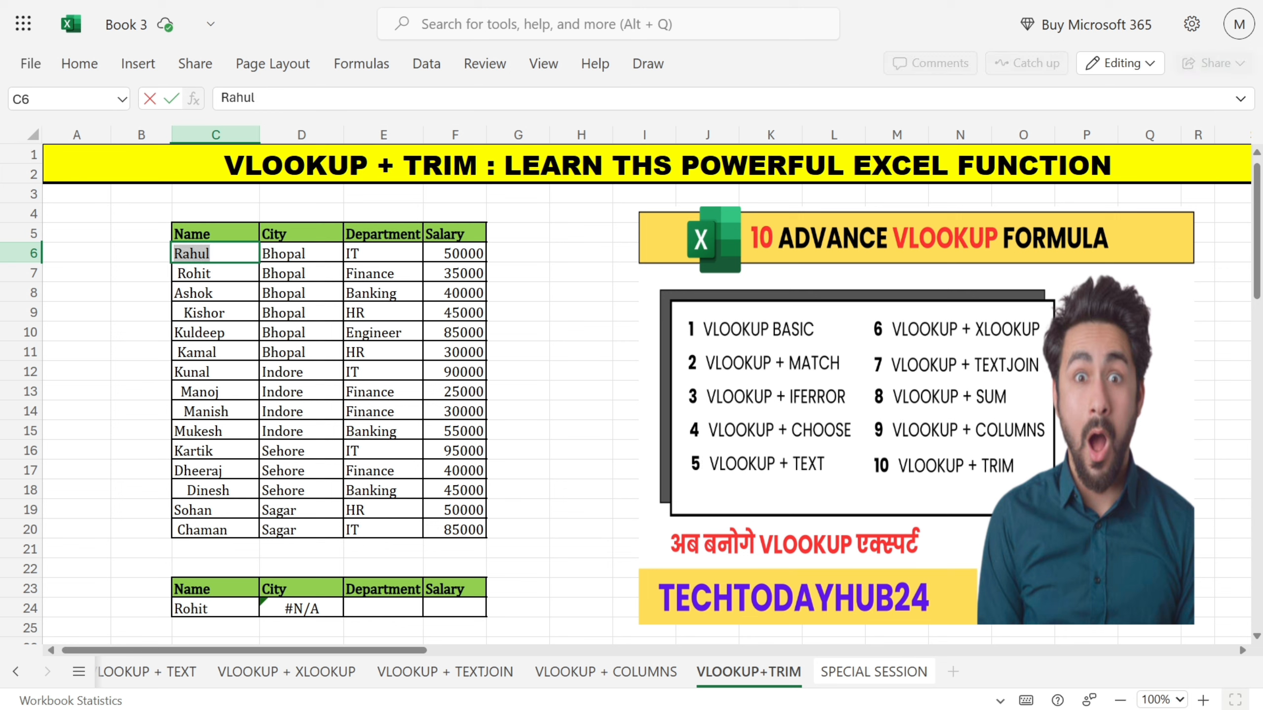
Step: Select the text inside name cells C7 and C9 to check them for leading spaces, leaving both unedited
{"action": "left_click", "coordinate": [227, 273]}
{"action": "key", "text": "F2"}
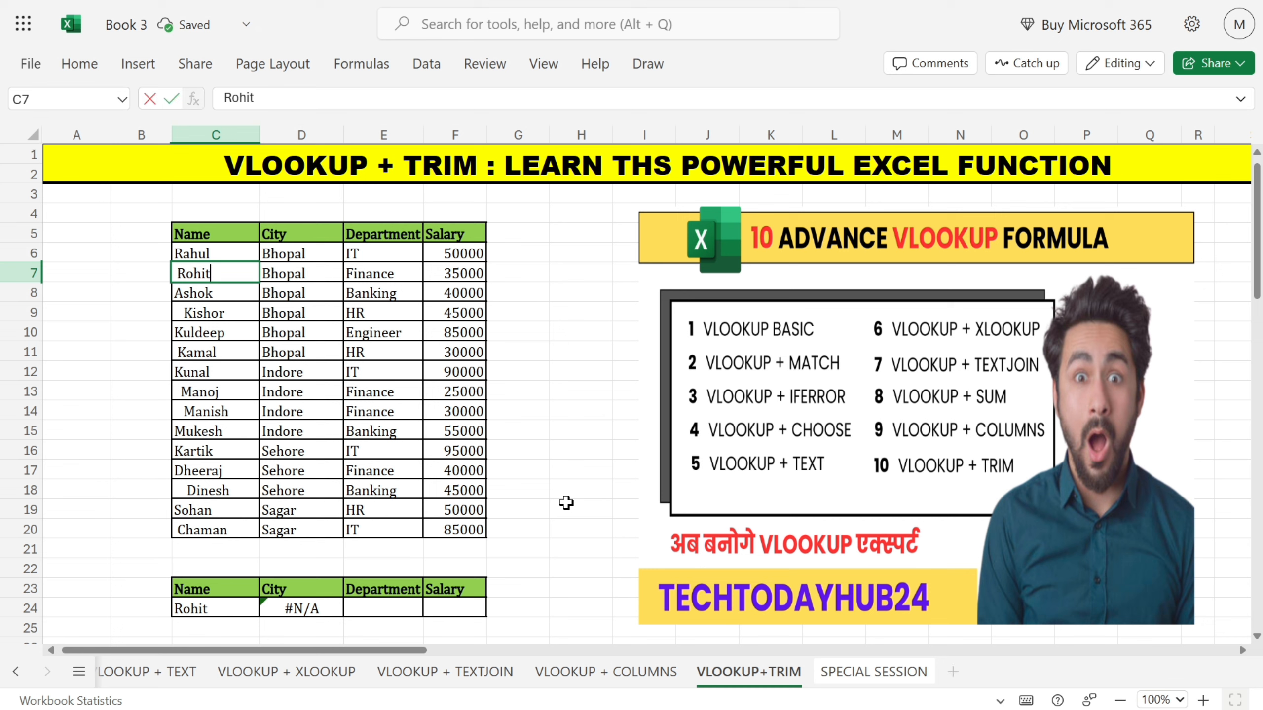
{"action": "key", "text": "shift+Home"}
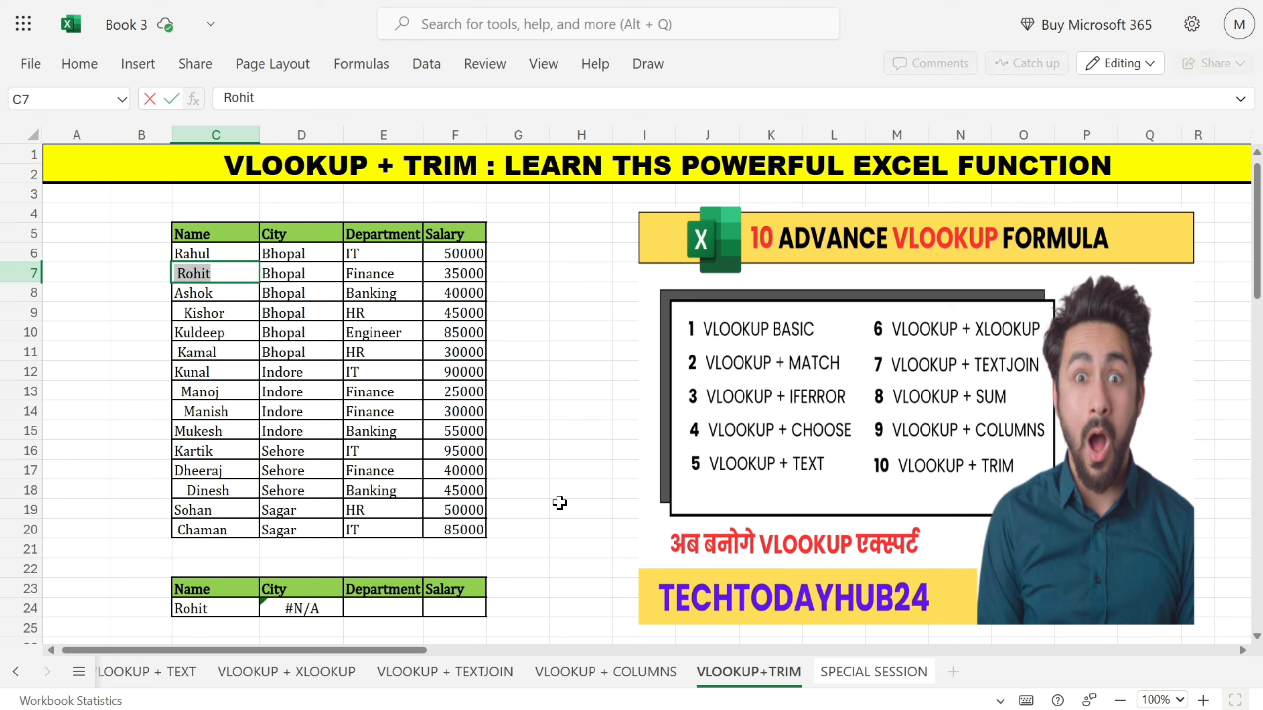
{"action": "left_click", "coordinate": [213, 315]}
{"action": "key", "text": "F2"}
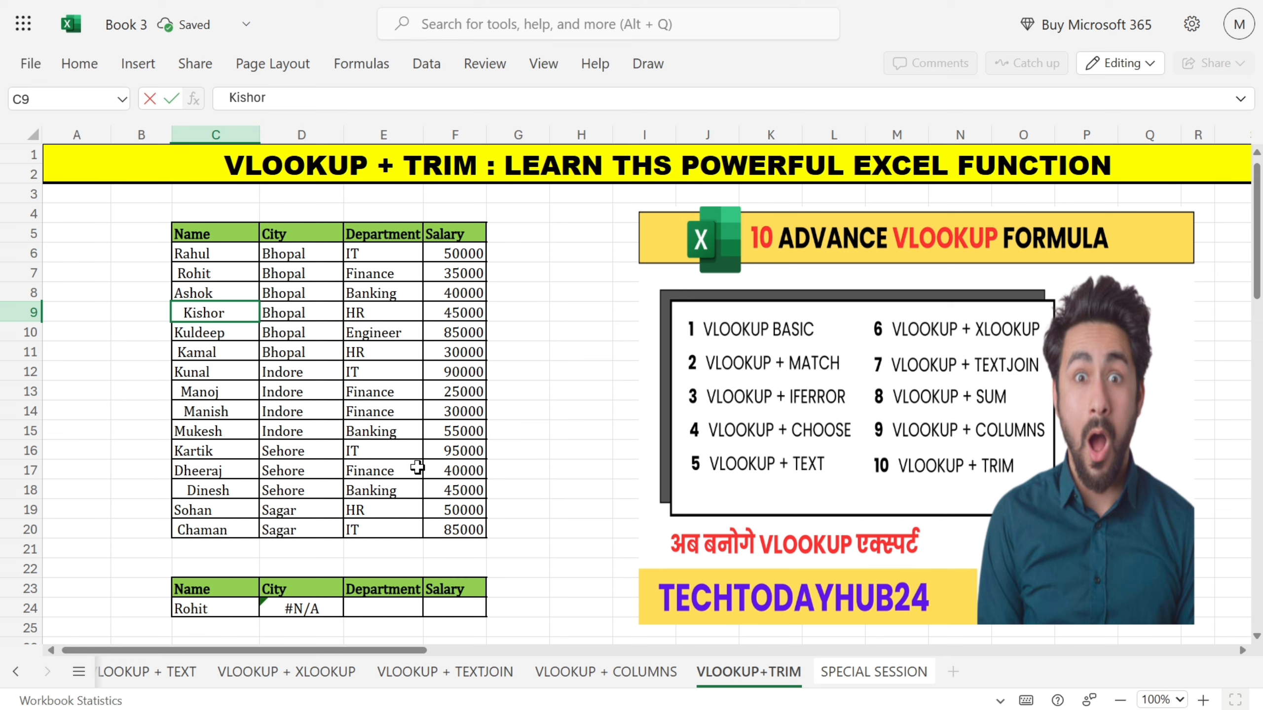
{"action": "key", "text": "shift+Home"}
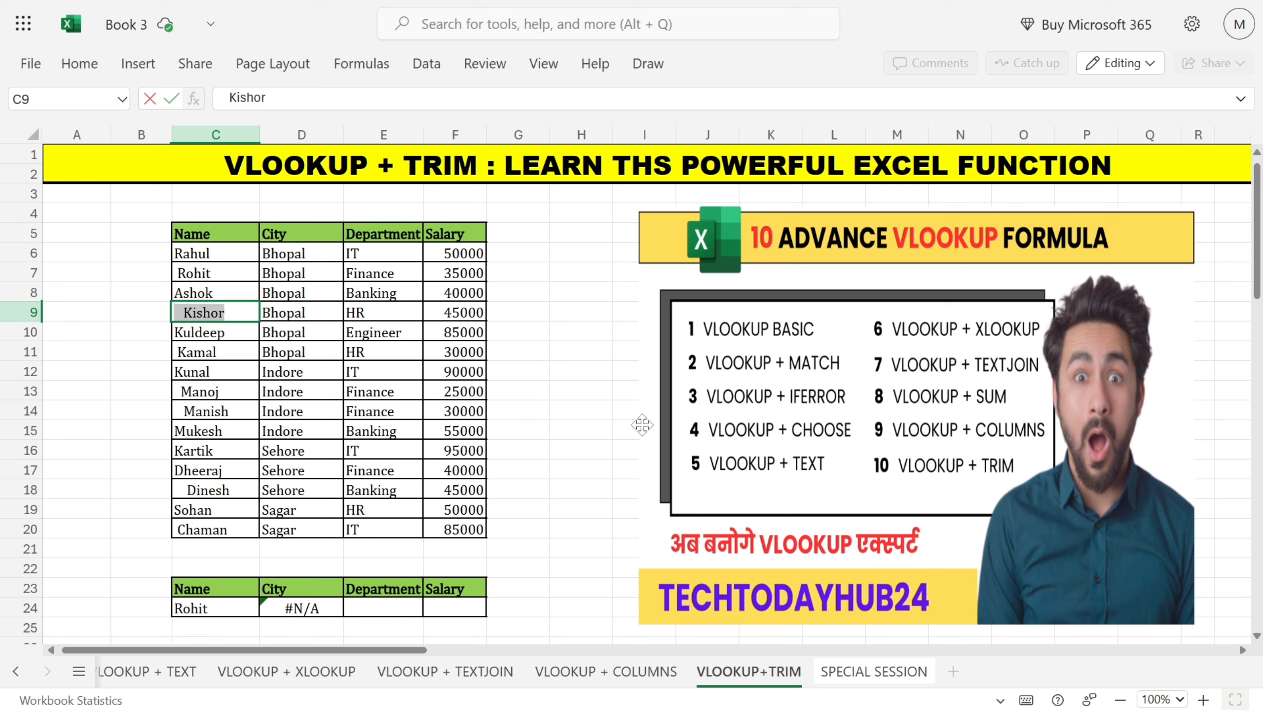
{"action": "left_click", "coordinate": [641, 424]}
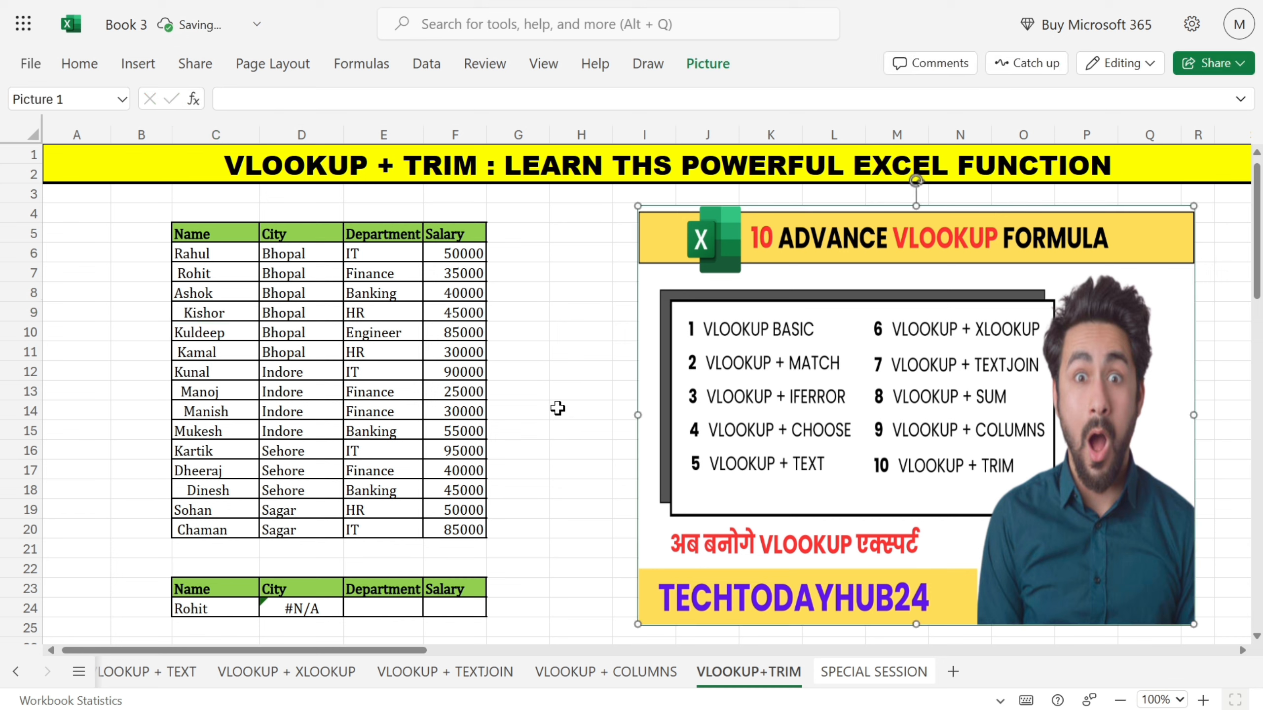
{"action": "left_click", "coordinate": [558, 409]}
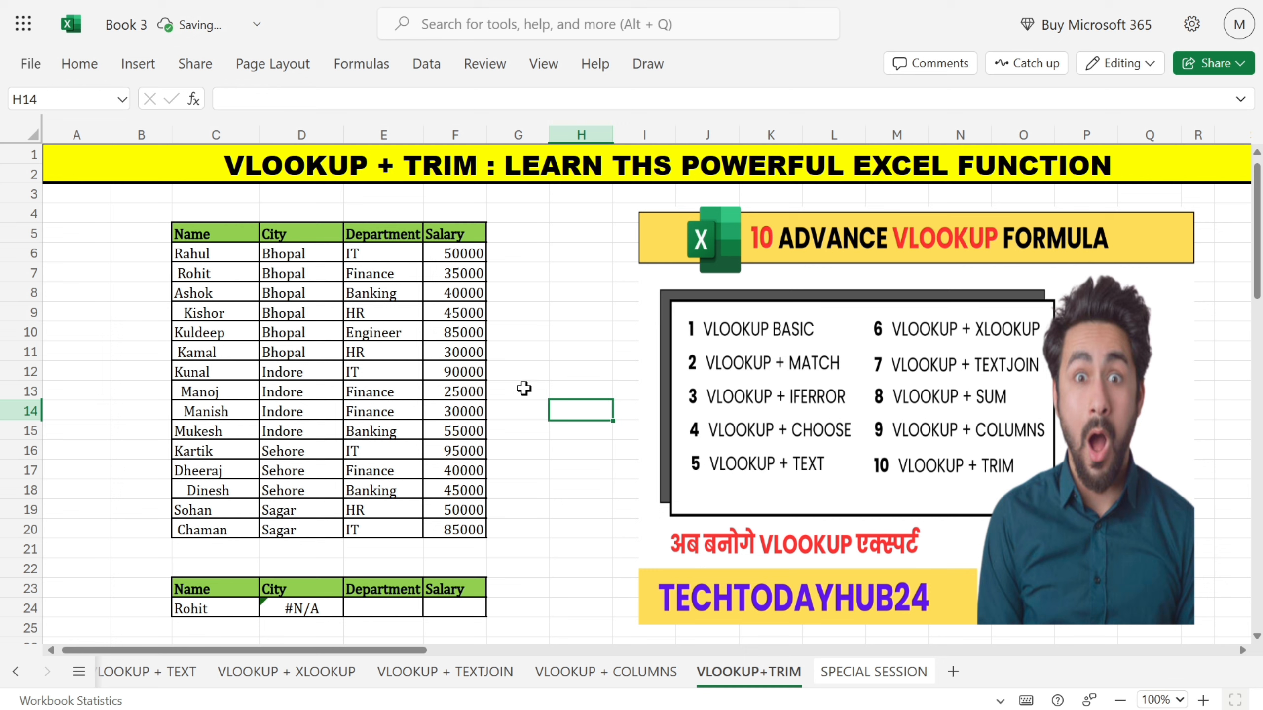
Step: Wrap the lookup value in D24's VLOOKUP formula in a TRIM function as trim(C24)
{"action": "left_click", "coordinate": [309, 608]}
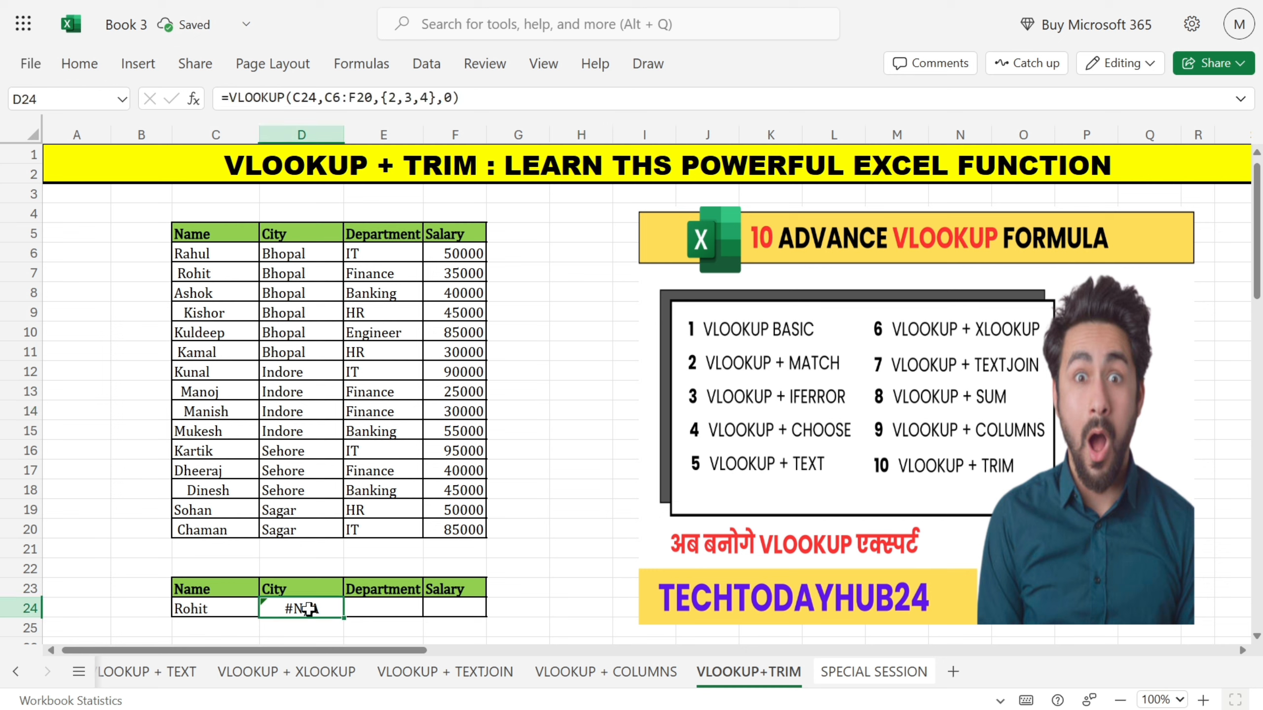
{"action": "double_click", "coordinate": [310, 607]}
{"action": "mouse_move", "coordinate": [342, 608]}
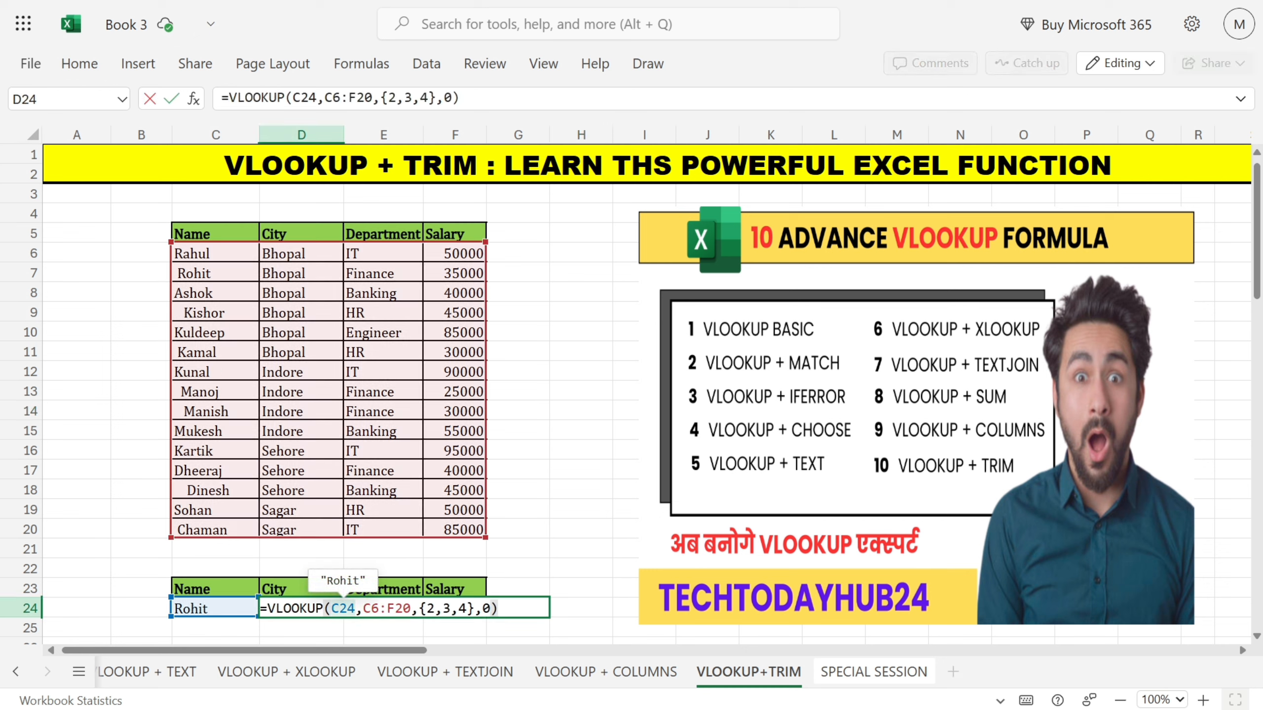
{"action": "left_click", "coordinate": [331, 608]}
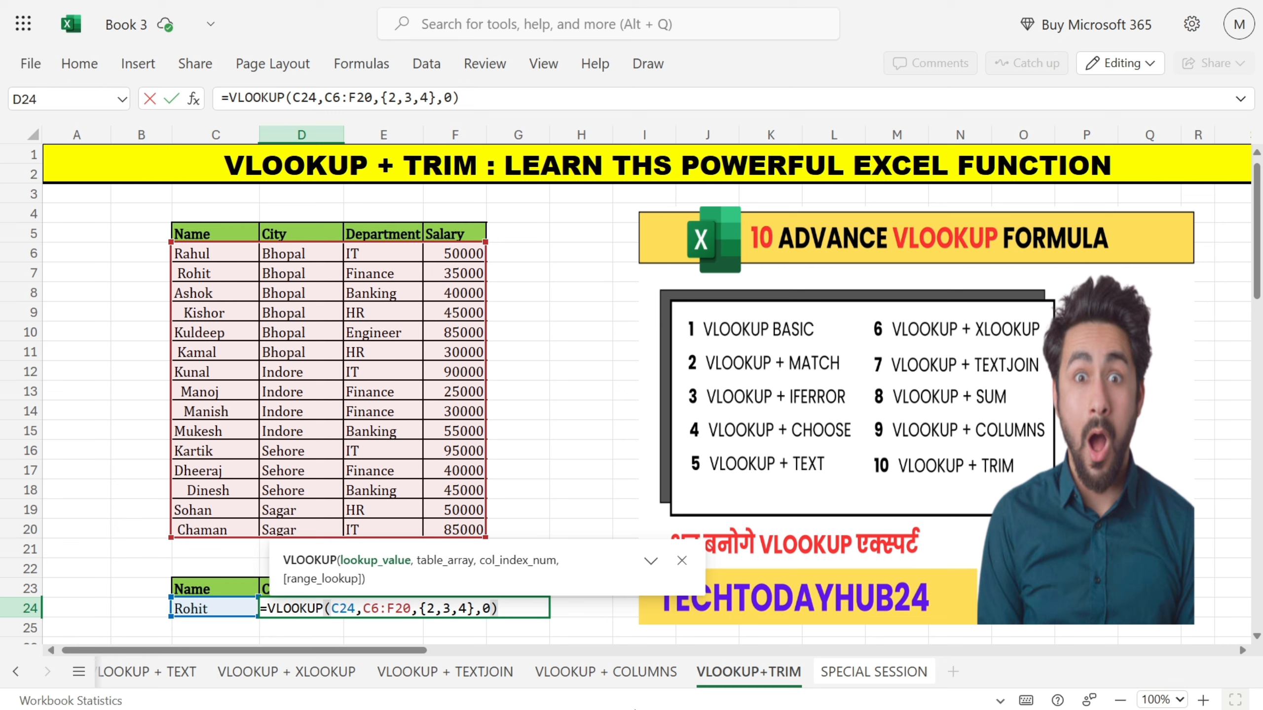
{"action": "type", "text": "trim(C24"}
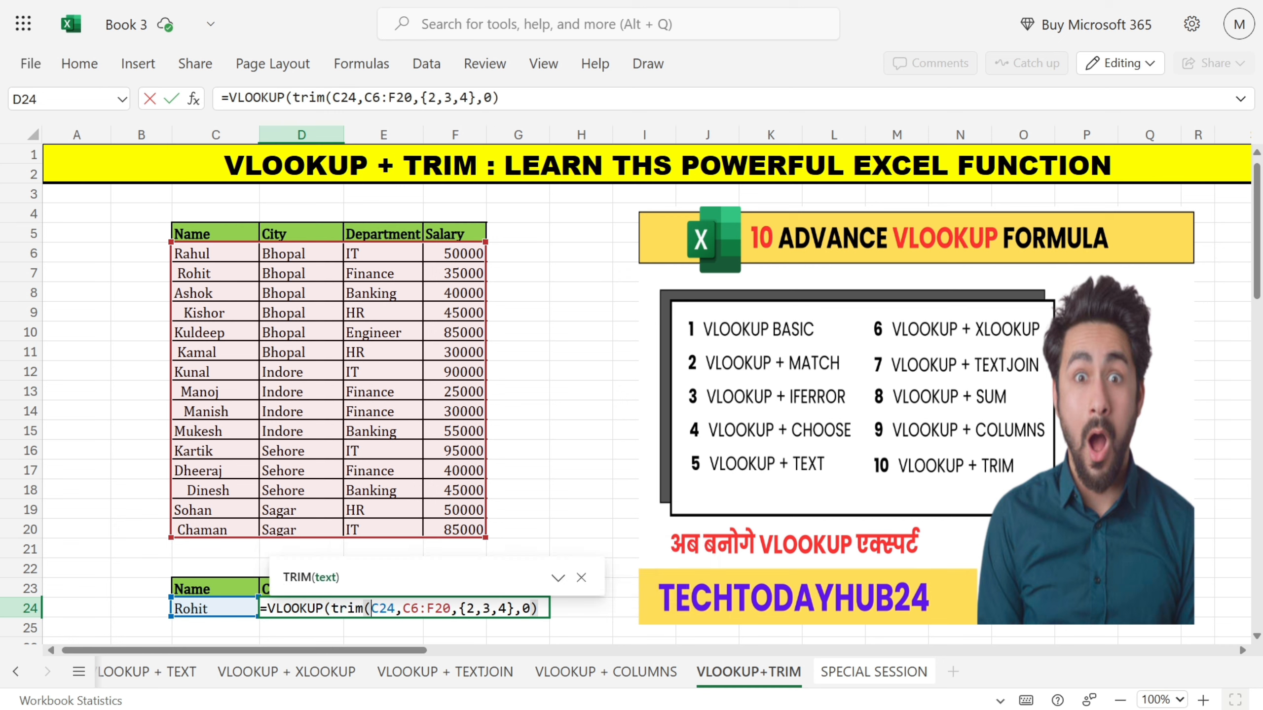
{"action": "type", "text": ")"}
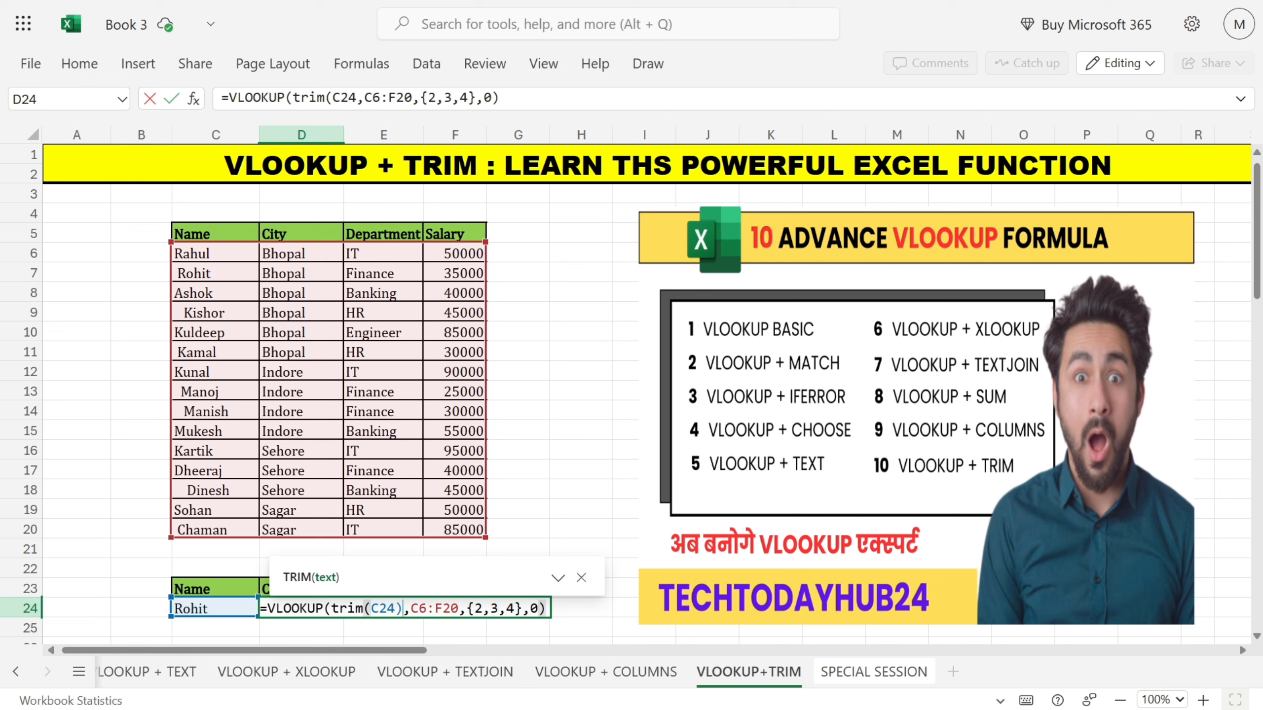
Step: Wrap the table array in D24's VLOOKUP formula in a TRIM function as trim(C6:F20)
{"action": "double_click", "coordinate": [422, 608]}
{"action": "left_click", "coordinate": [410, 608]}
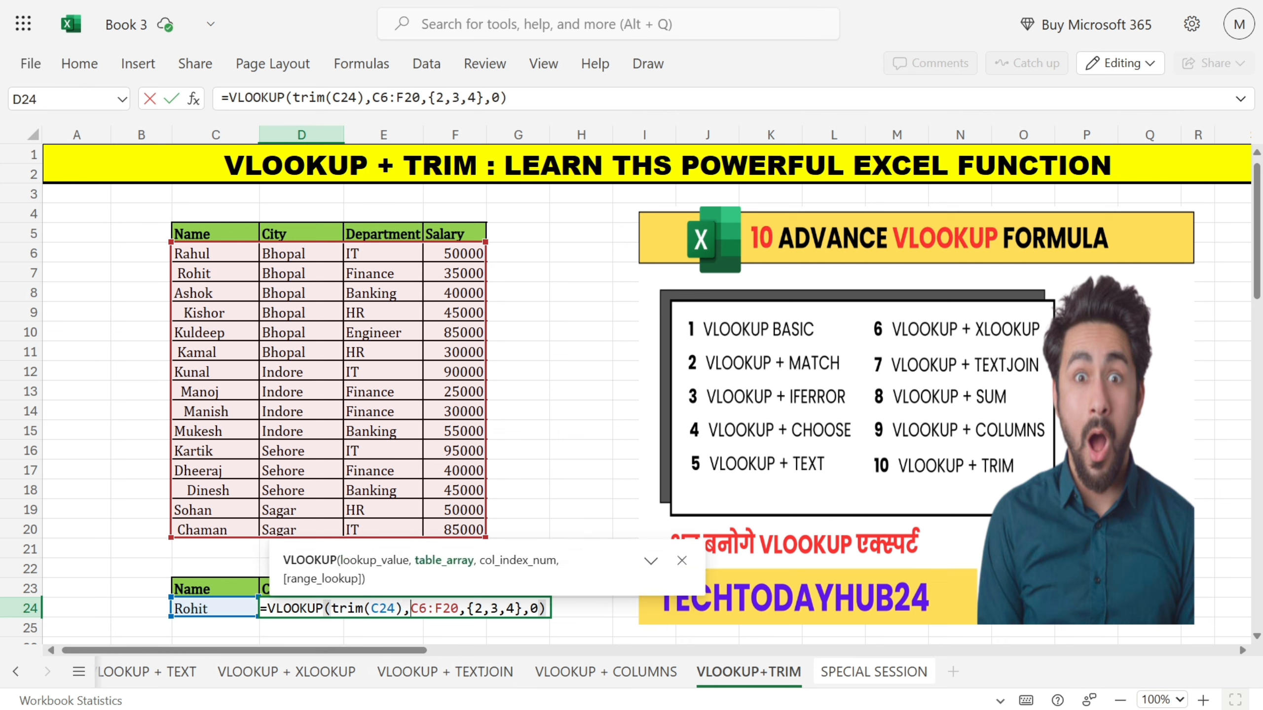
{"action": "type", "text": "trim"}
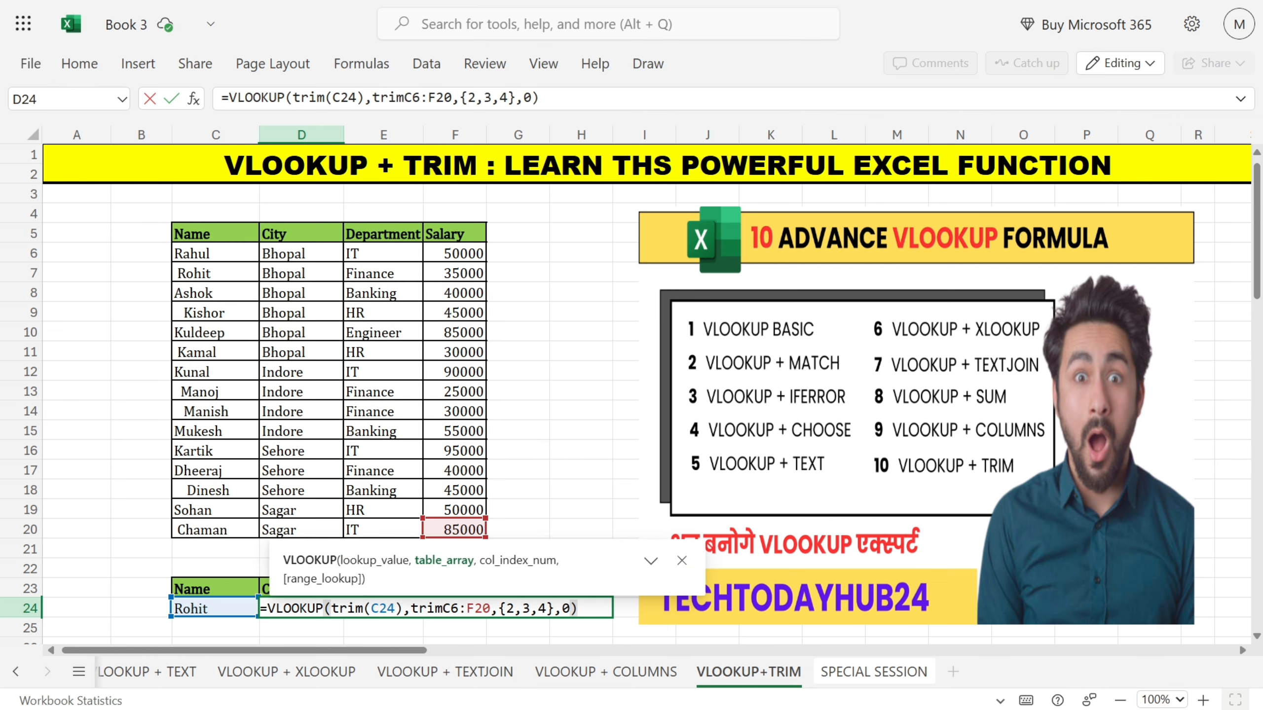
{"action": "type", "text": "("}
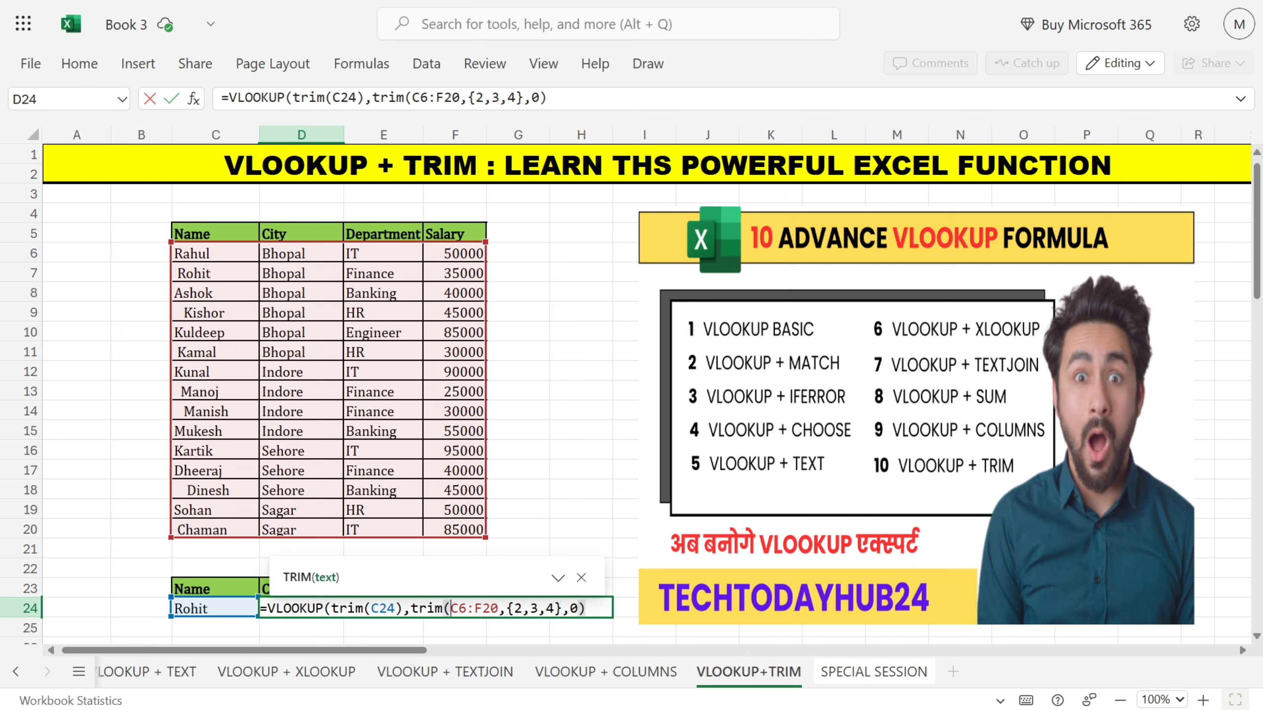
{"action": "type", "text": ")"}
{"action": "key", "text": "Return"}
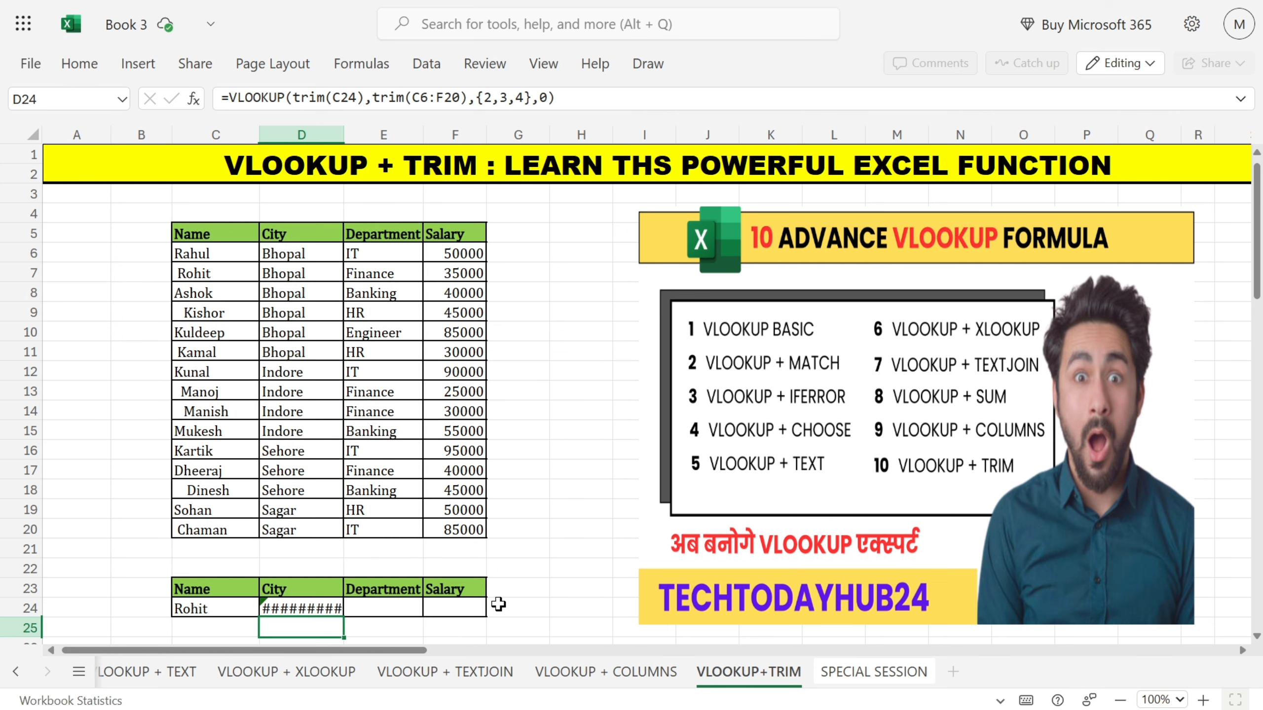
Step: Test the lookup by entering in C24 the name listed in C9, followed by the name listed in C8
{"action": "left_click", "coordinate": [234, 605]}
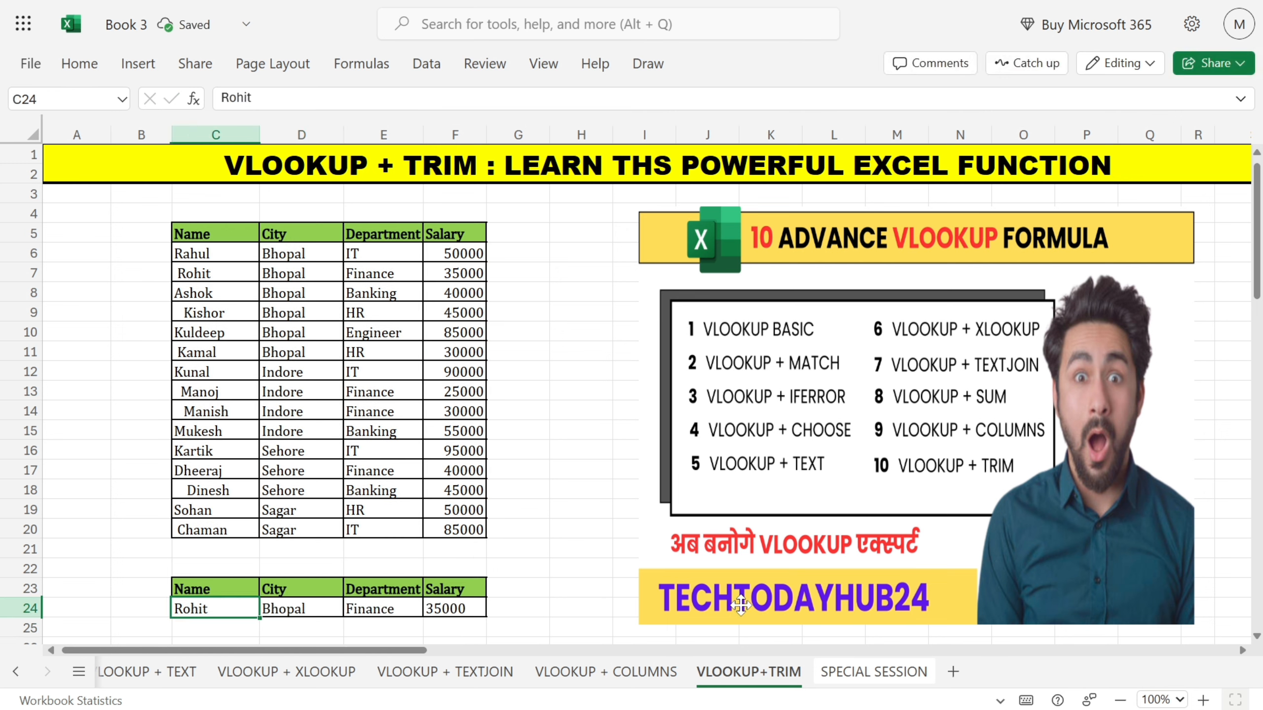
{"action": "type", "text": "Kish"}
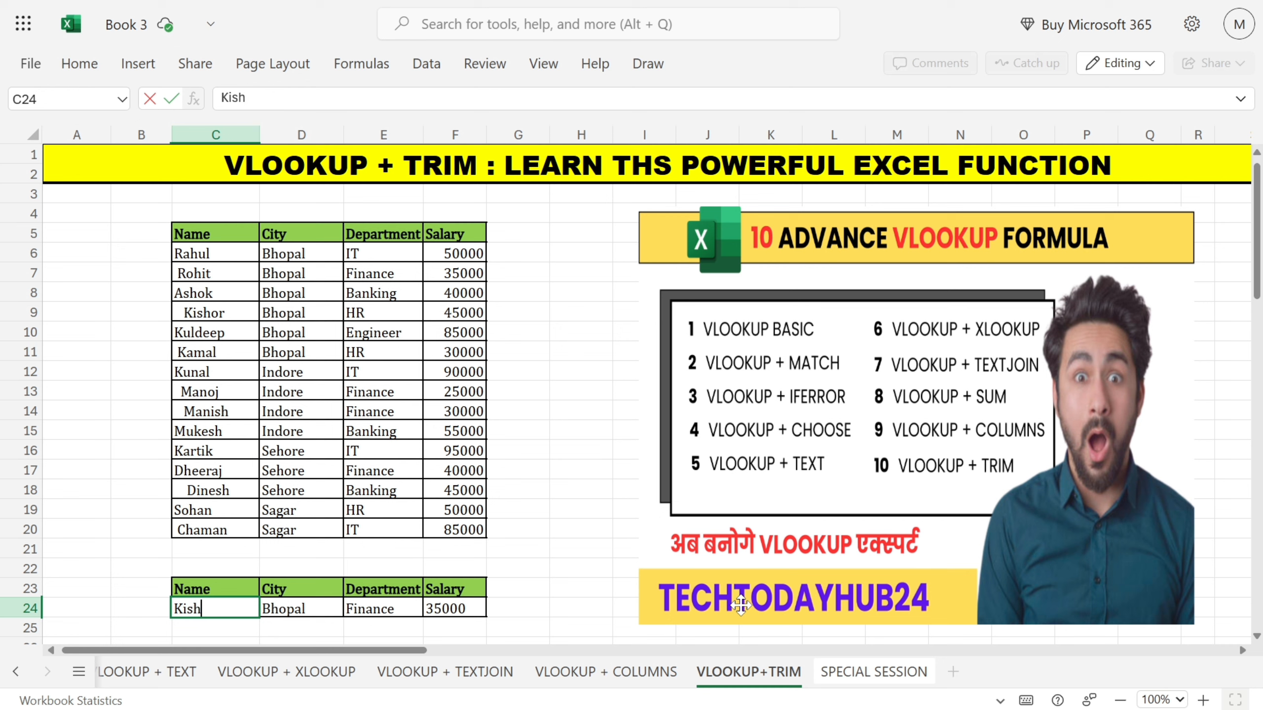
{"action": "type", "text": "or"}
{"action": "key", "text": "Return"}
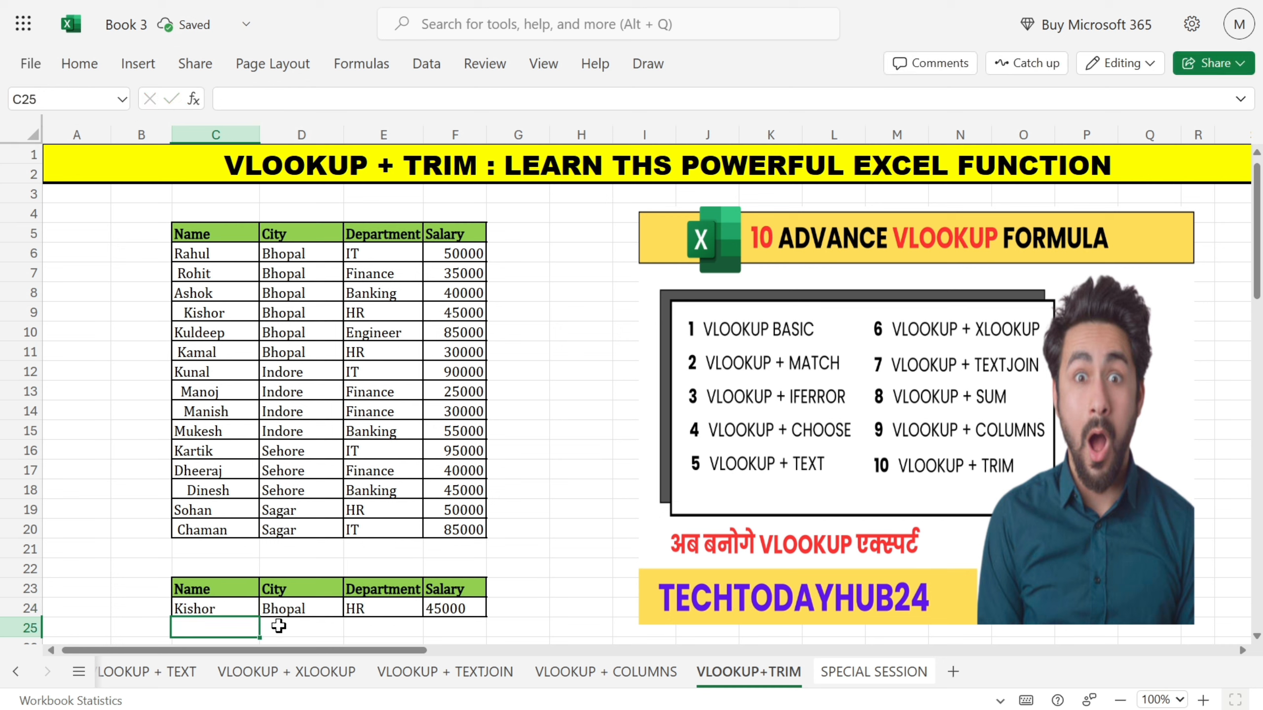
{"action": "left_click", "coordinate": [237, 605]}
{"action": "type", "text": "Ashok"}
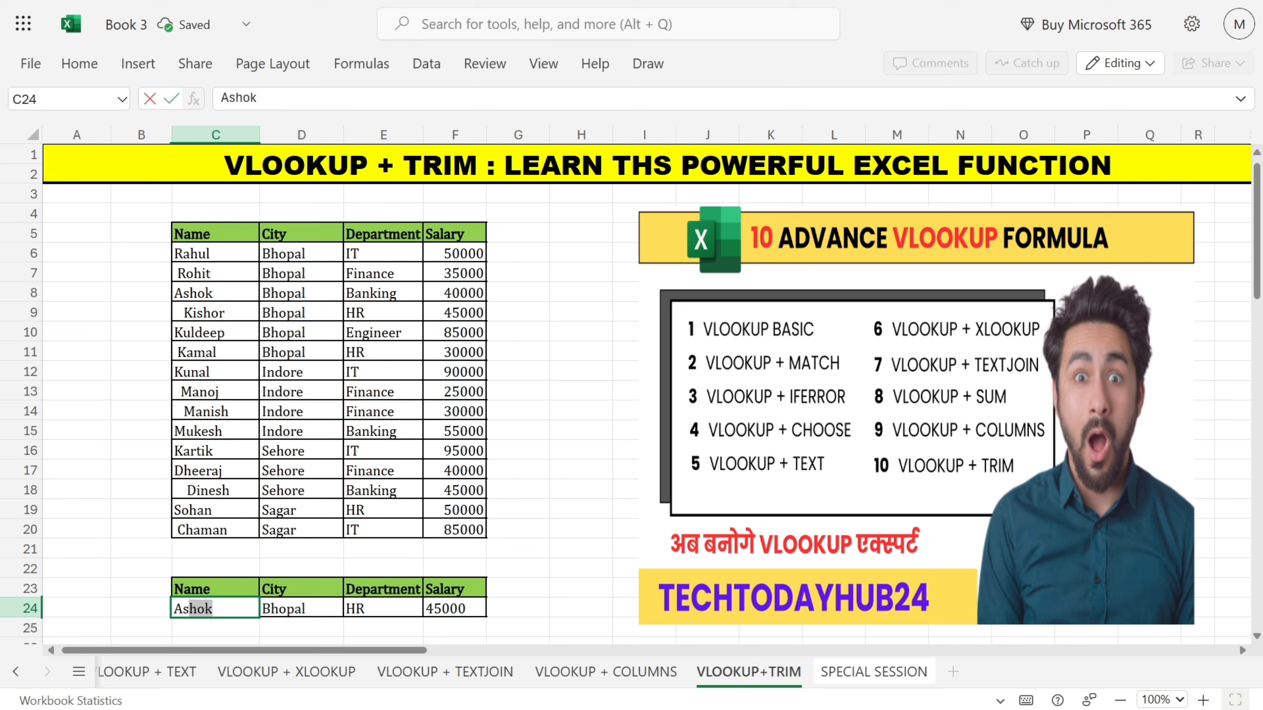
{"action": "key", "text": "Return"}
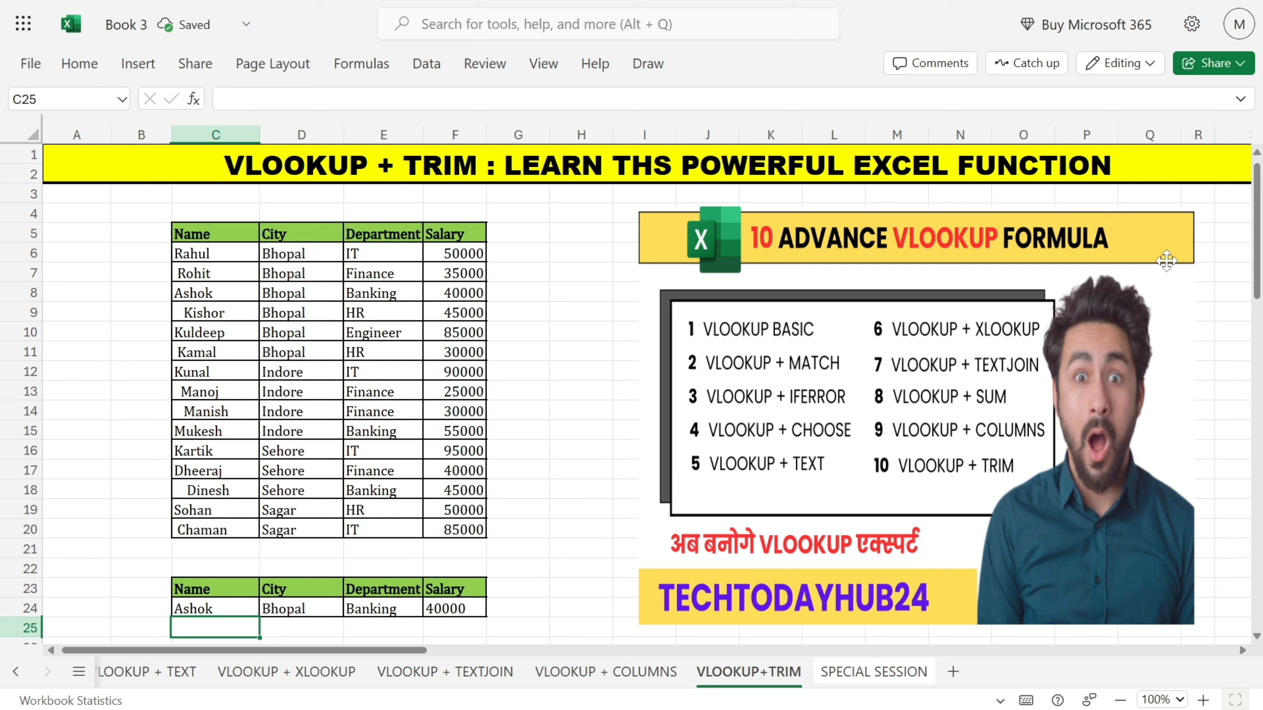
{"action": "left_click", "coordinate": [1235, 219]}
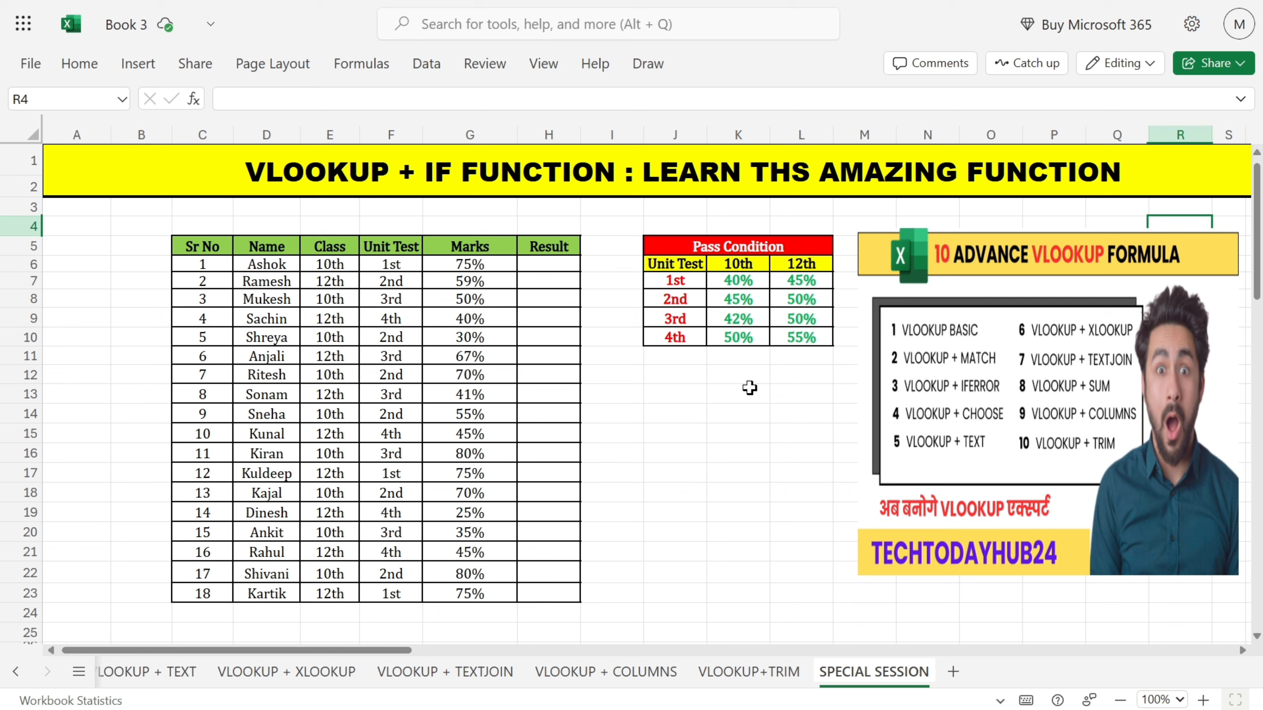
Step: On the SPECIAL SESSION sheet, enter the class and unit-test keys 10th1st, 10th2nd, 10th3rd and 10th4th in J13:J16
{"action": "left_click", "coordinate": [695, 394]}
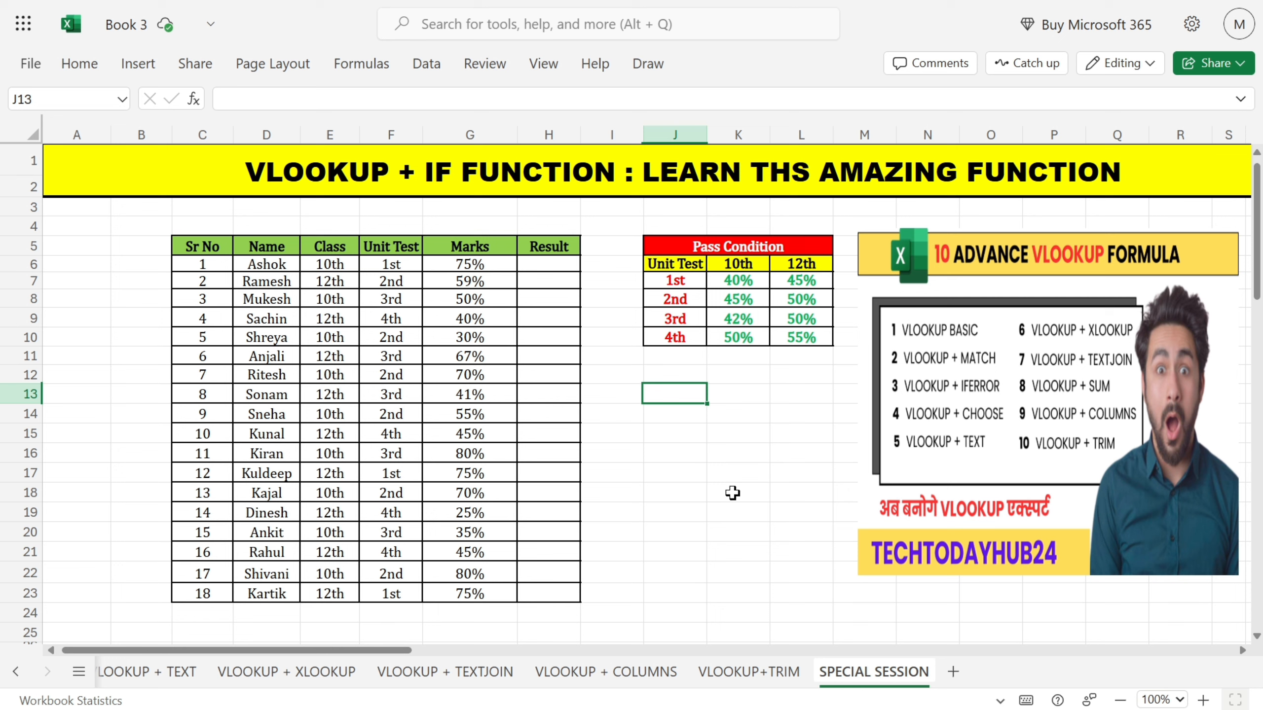
{"action": "type", "text": "10th1st"}
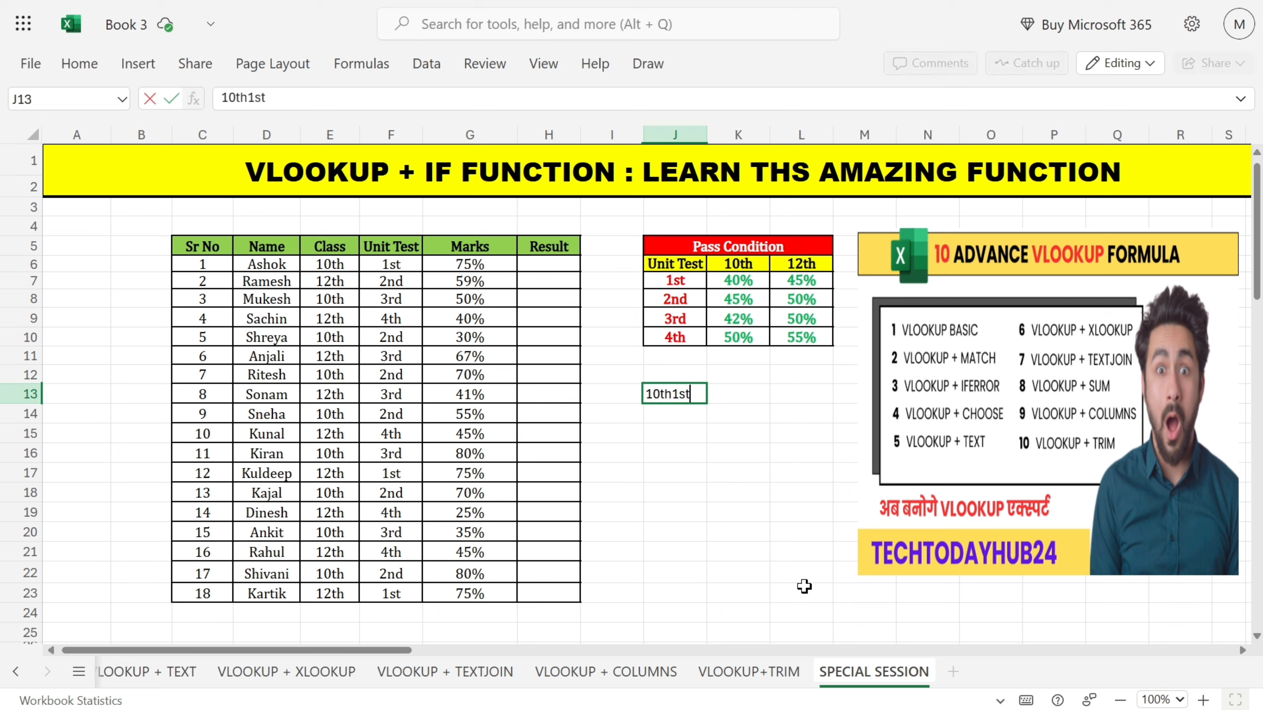
{"action": "key", "text": "Return"}
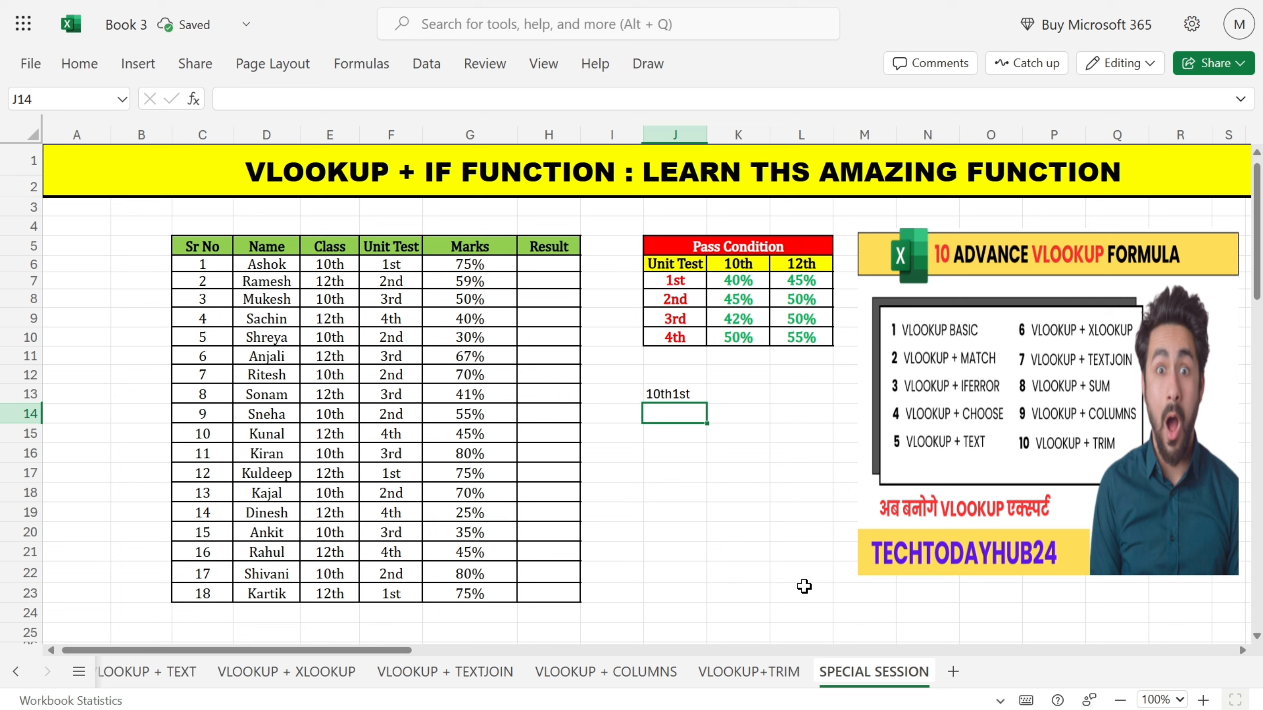
{"action": "type", "text": "10th2nd"}
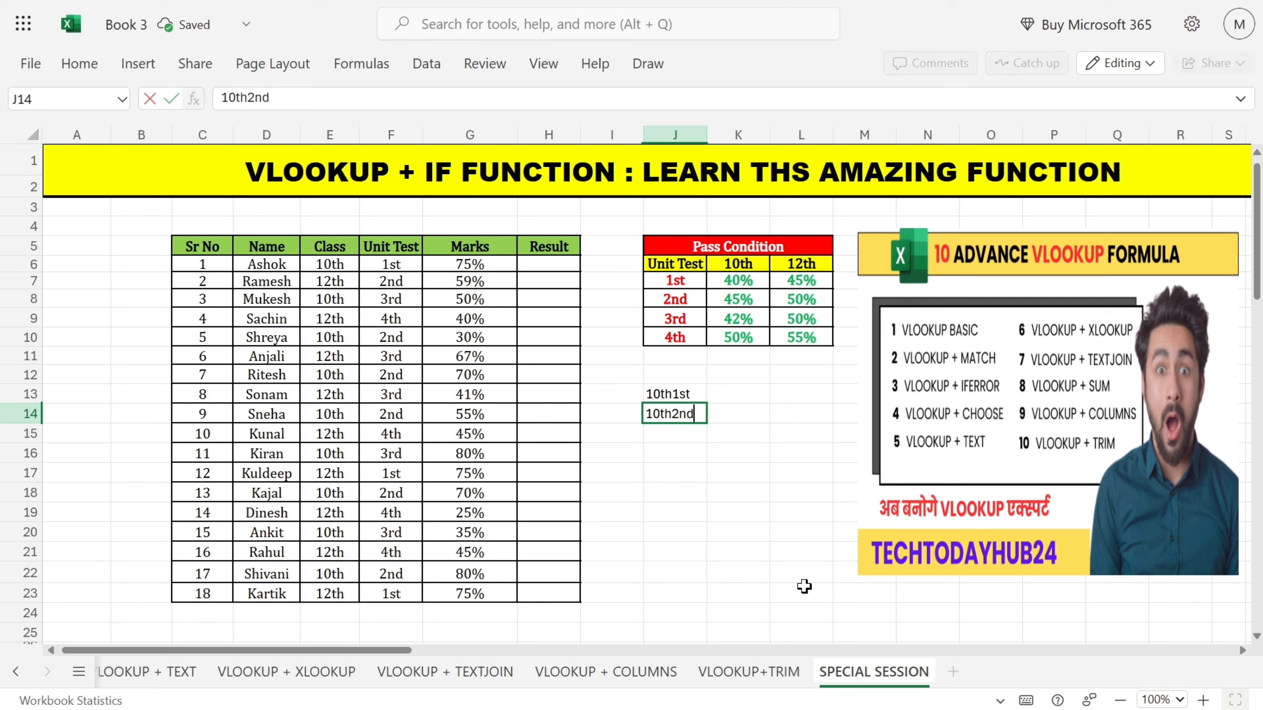
{"action": "key", "text": "Return"}
{"action": "type", "text": "10th3"}
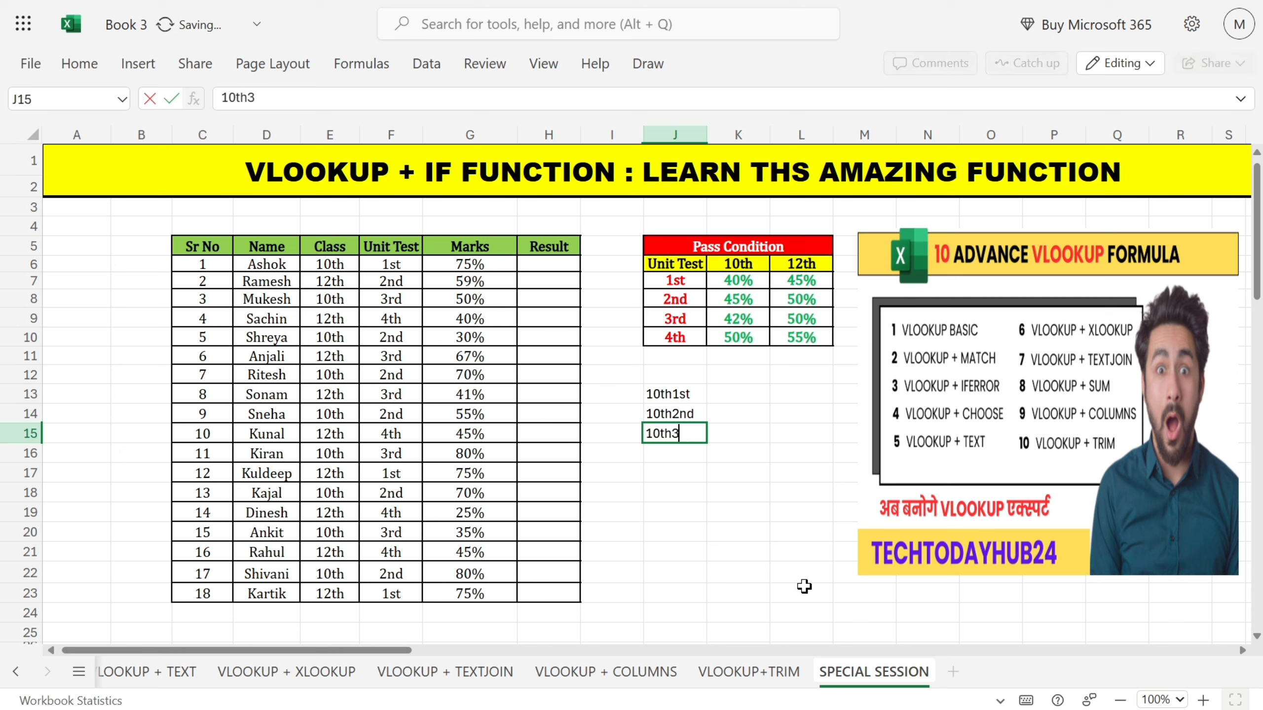
{"action": "type", "text": "rd"}
{"action": "key", "text": "Return"}
{"action": "type", "text": "10th"}
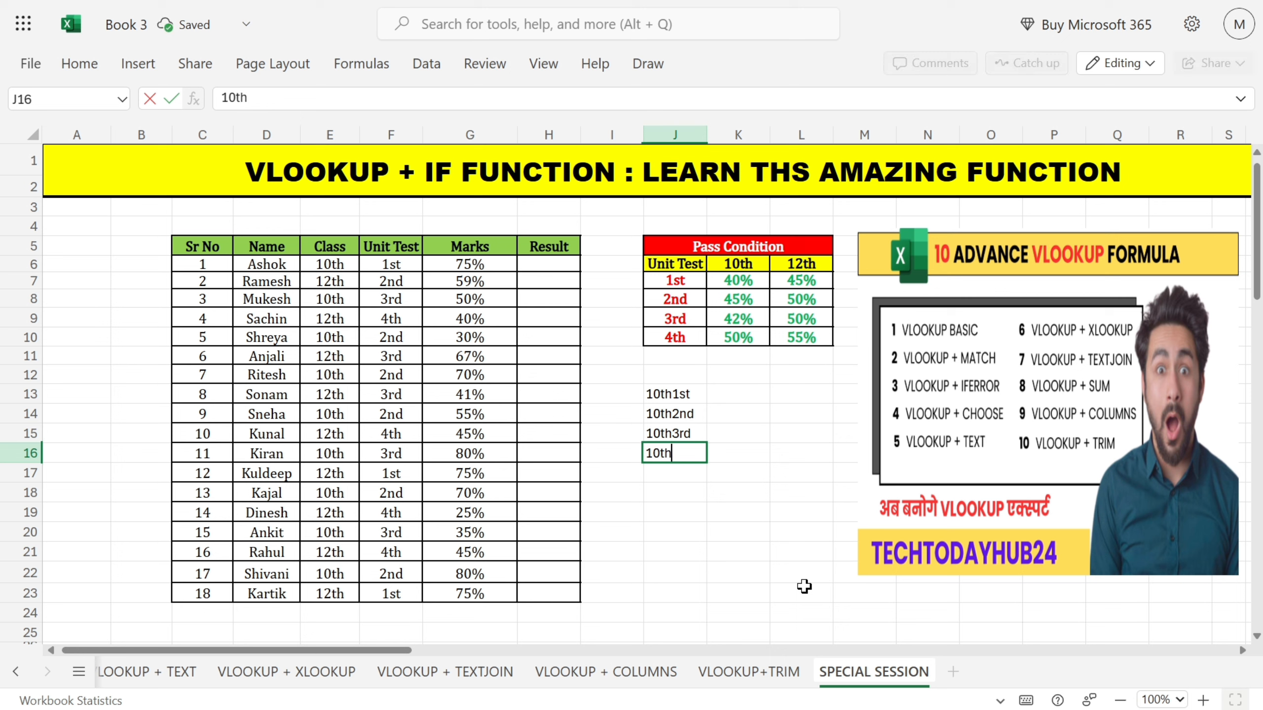
{"action": "type", "text": "4th"}
{"action": "key", "text": "Return"}
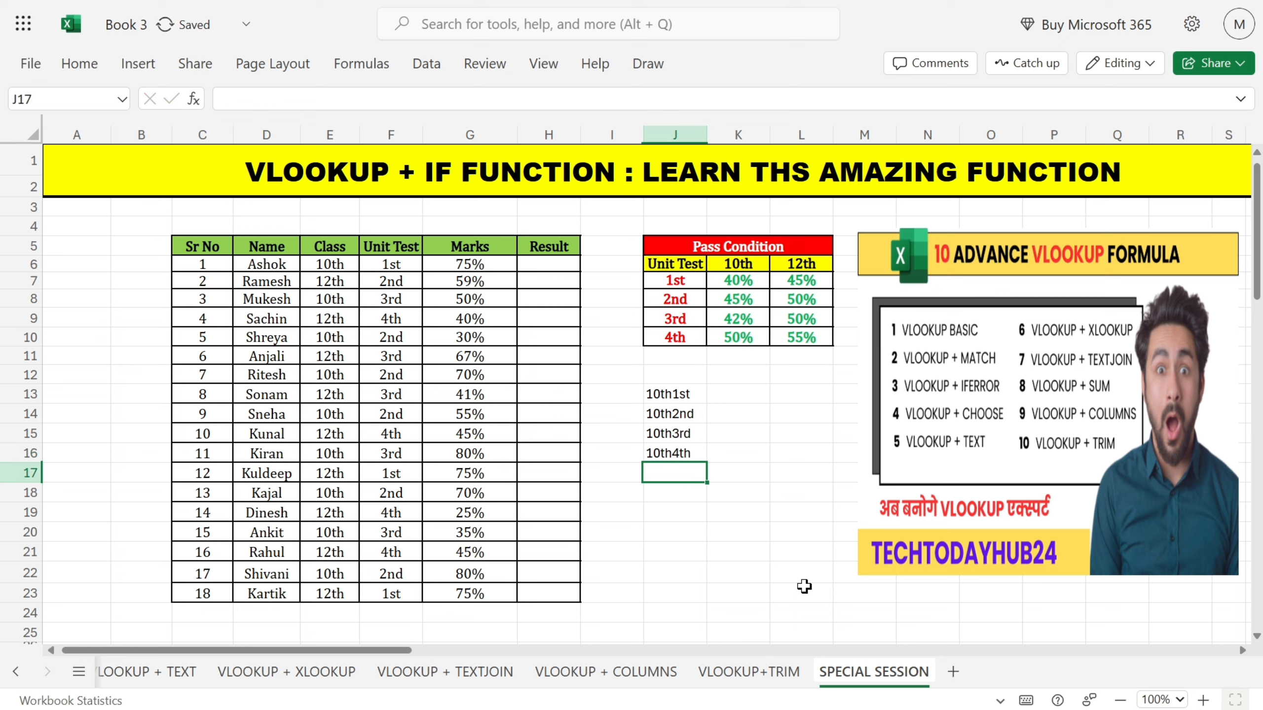
Step: Enter the class and unit-test keys 12th1st, 12th2nd, 12th3rd and 12th4th in J17:J20
{"action": "type", "text": "12th1s"}
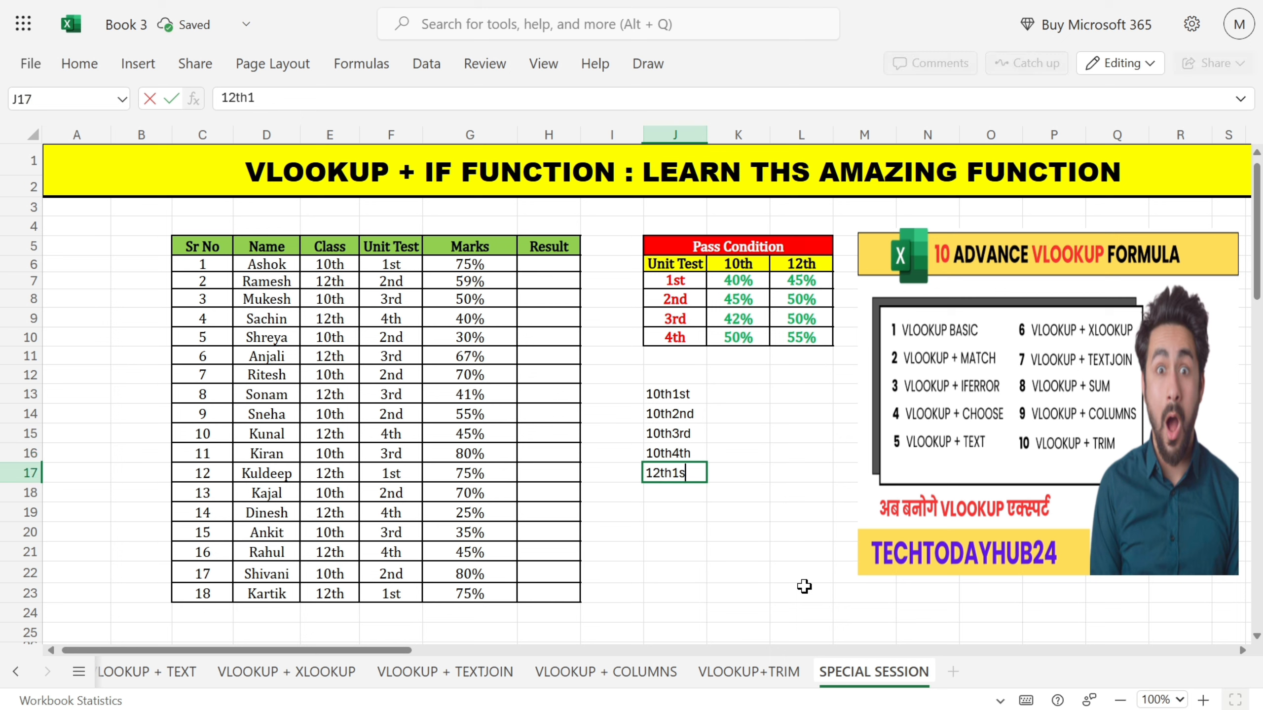
{"action": "type", "text": "t"}
{"action": "key", "text": "Return"}
{"action": "type", "text": "12th"}
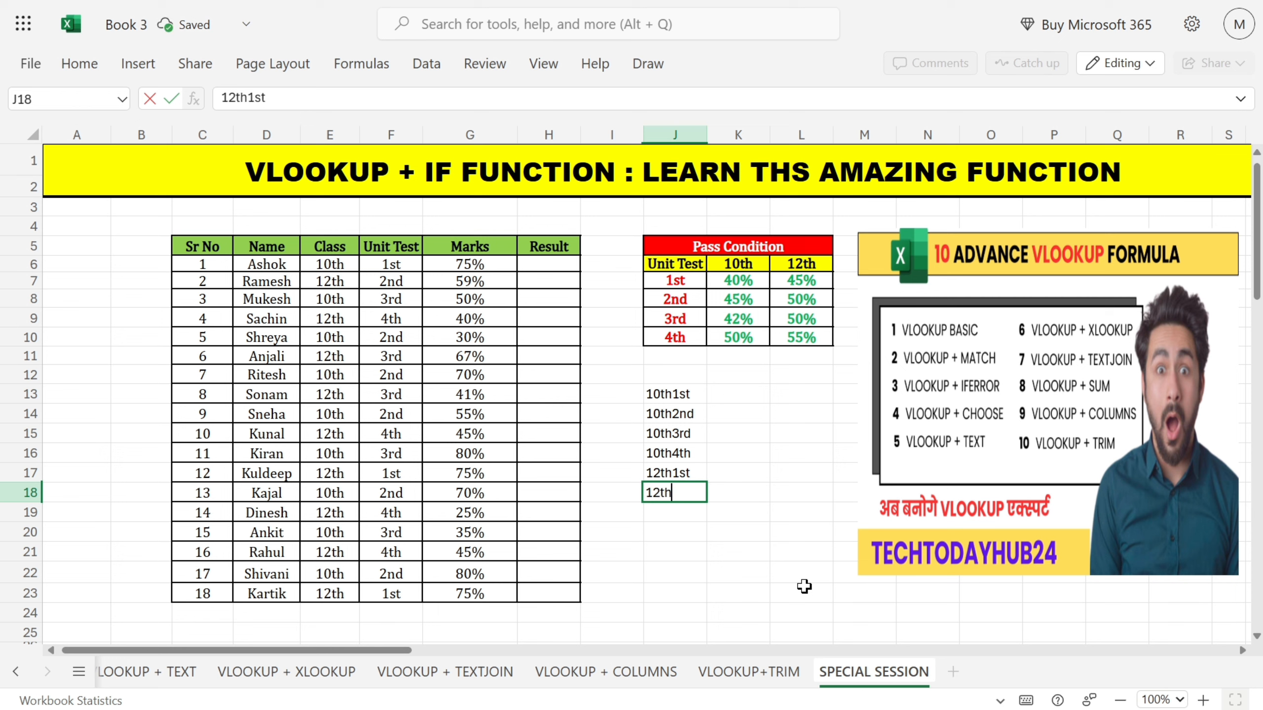
{"action": "type", "text": "2nd"}
{"action": "key", "text": "Return"}
{"action": "type", "text": "12"}
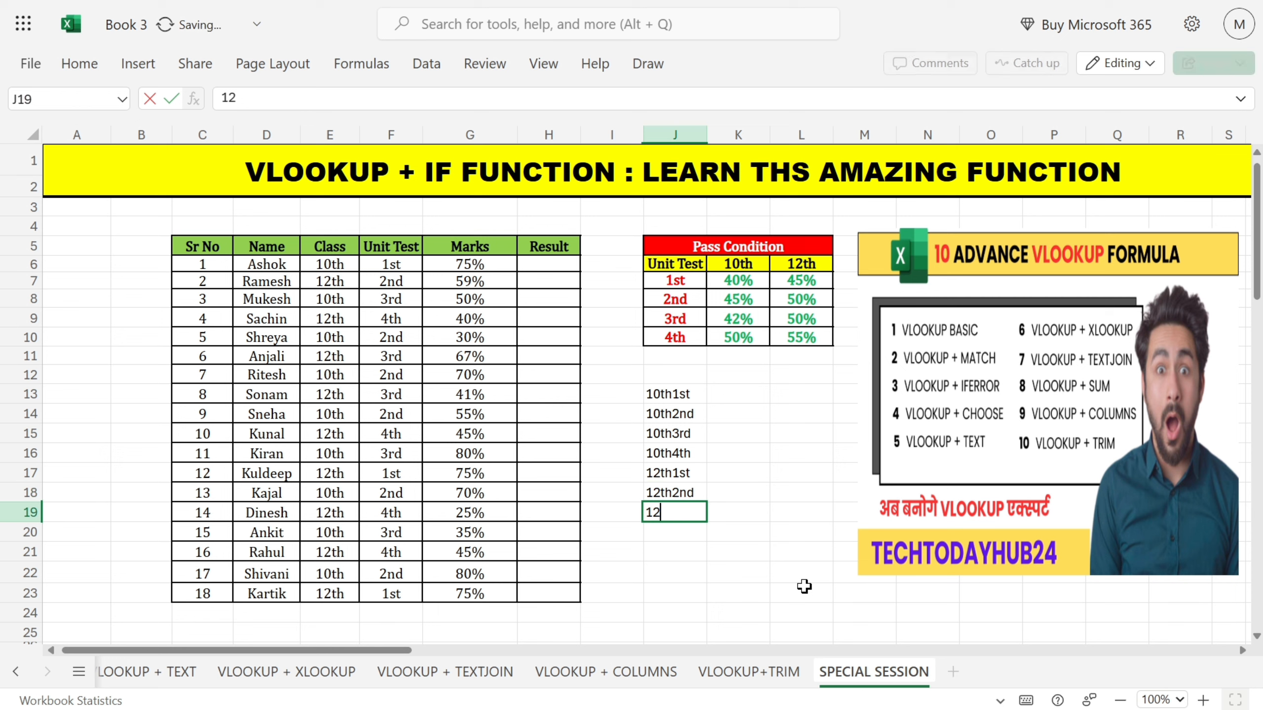
{"action": "type", "text": "th3rd"}
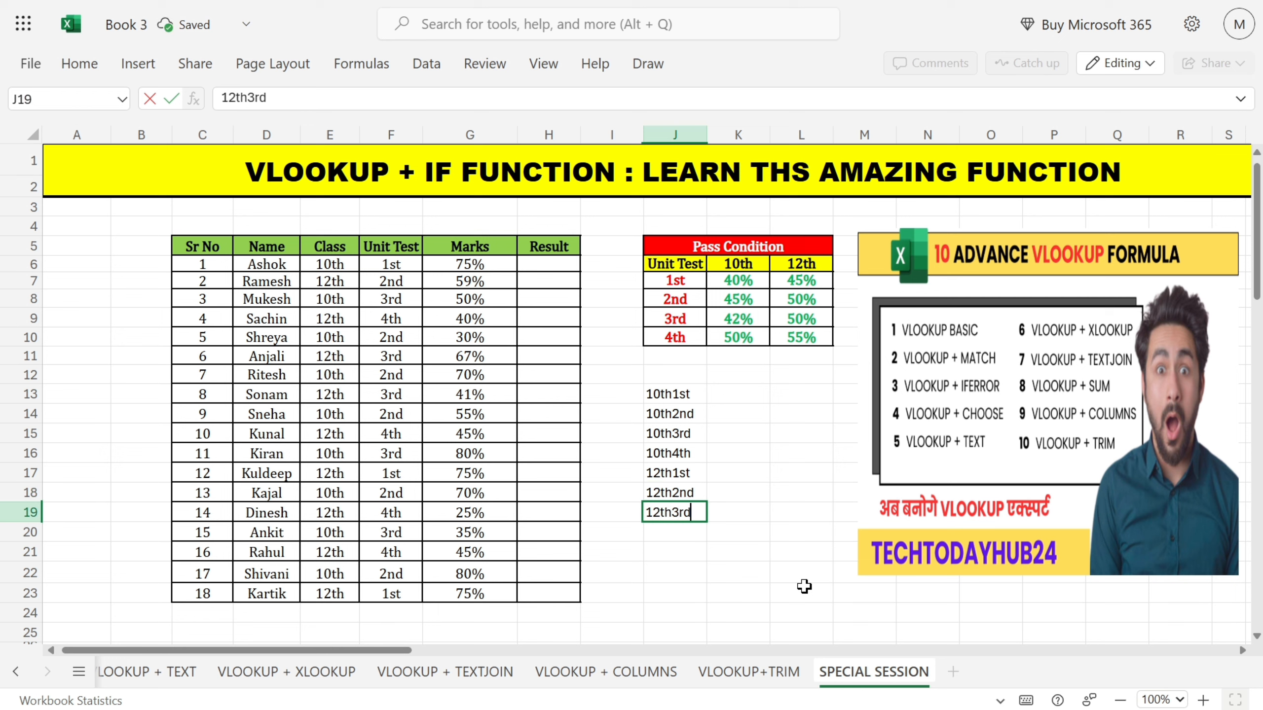
{"action": "key", "text": "Return"}
{"action": "type", "text": "12th4"}
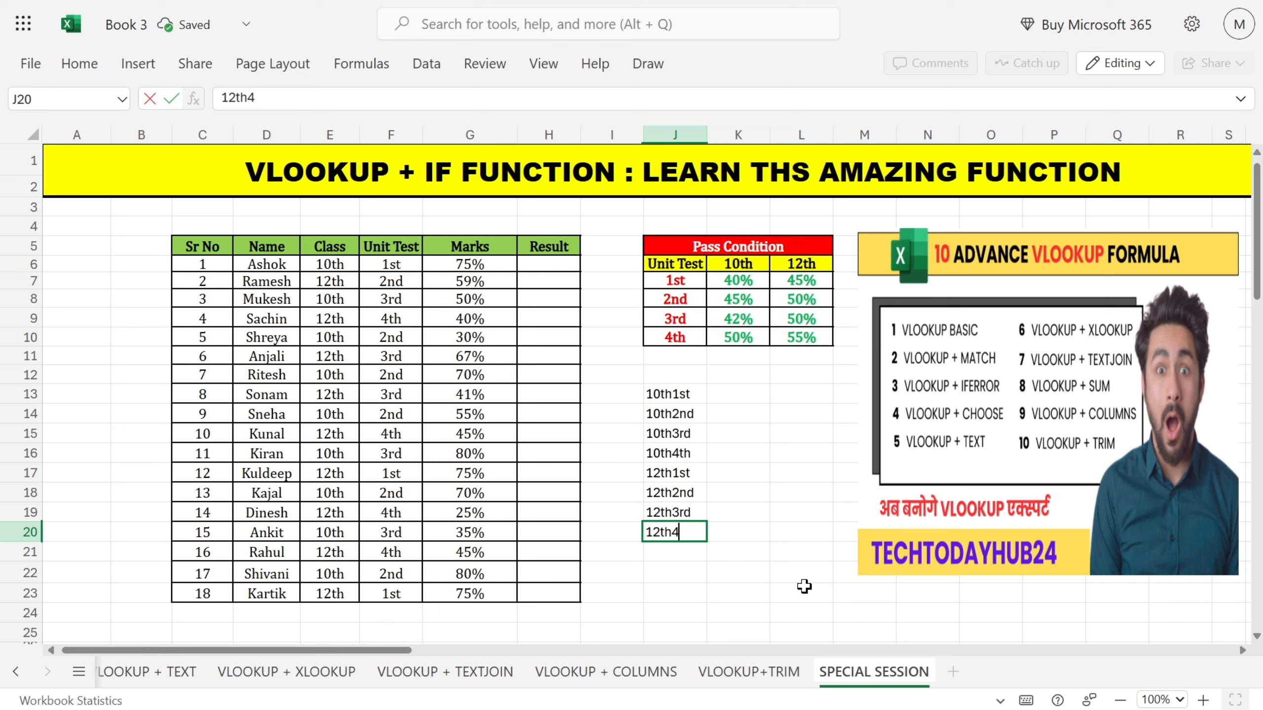
{"action": "type", "text": "th"}
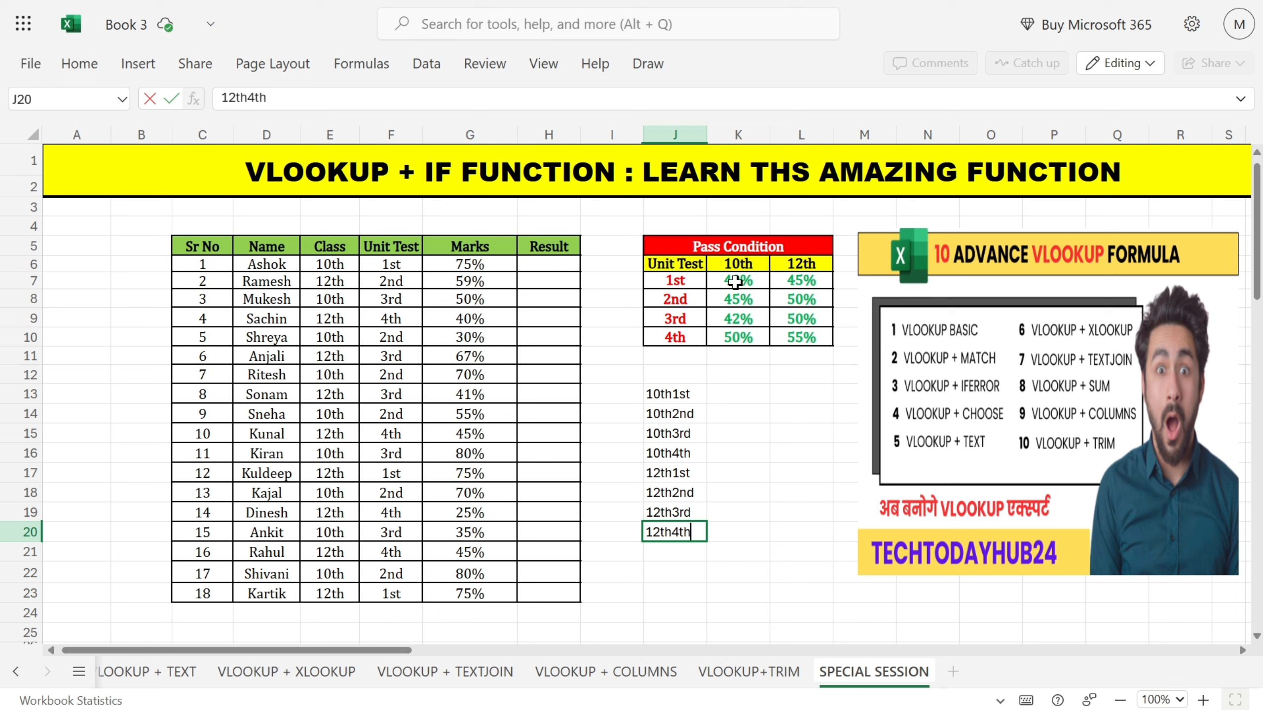
Step: Copy the 10th class pass percentages from K7:K10 to K13:K16 beside the 10th keys
{"action": "left_click_drag", "start_coordinate": [739, 280], "coordinate": [736, 341]}
{"action": "key", "text": "ctrl+c"}
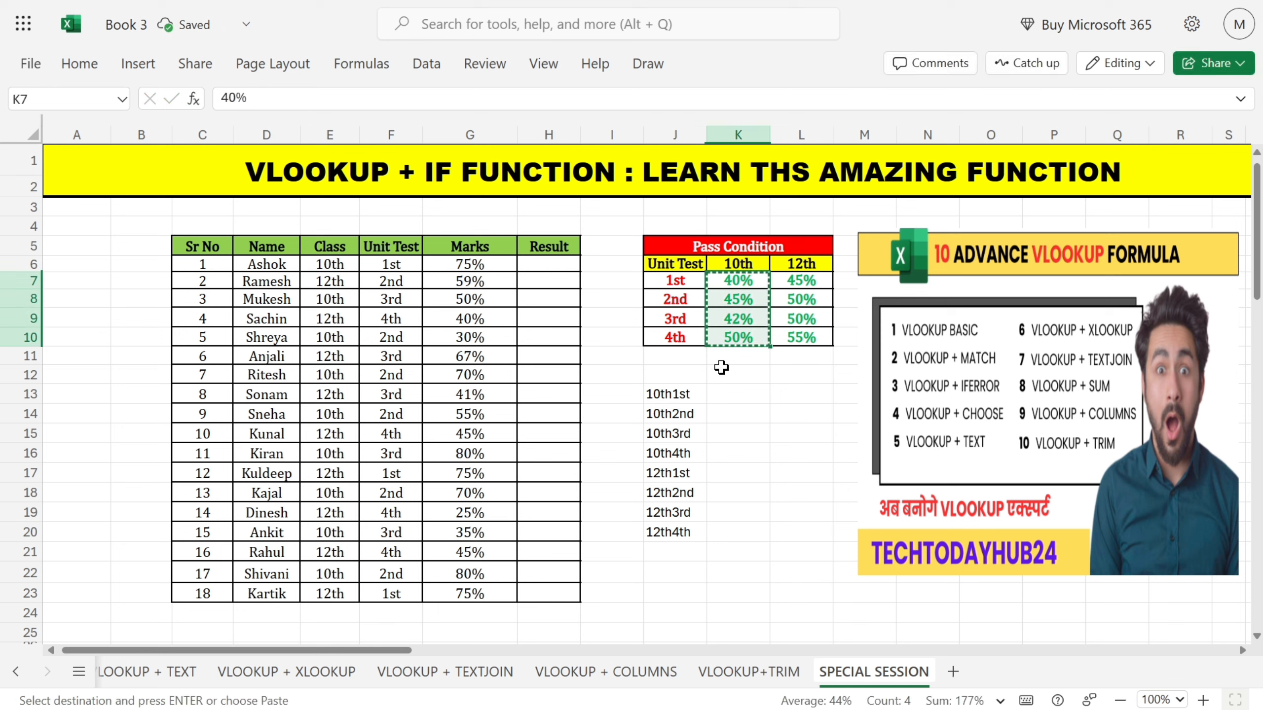
{"action": "left_click", "coordinate": [733, 395]}
{"action": "key", "text": "ctrl+v"}
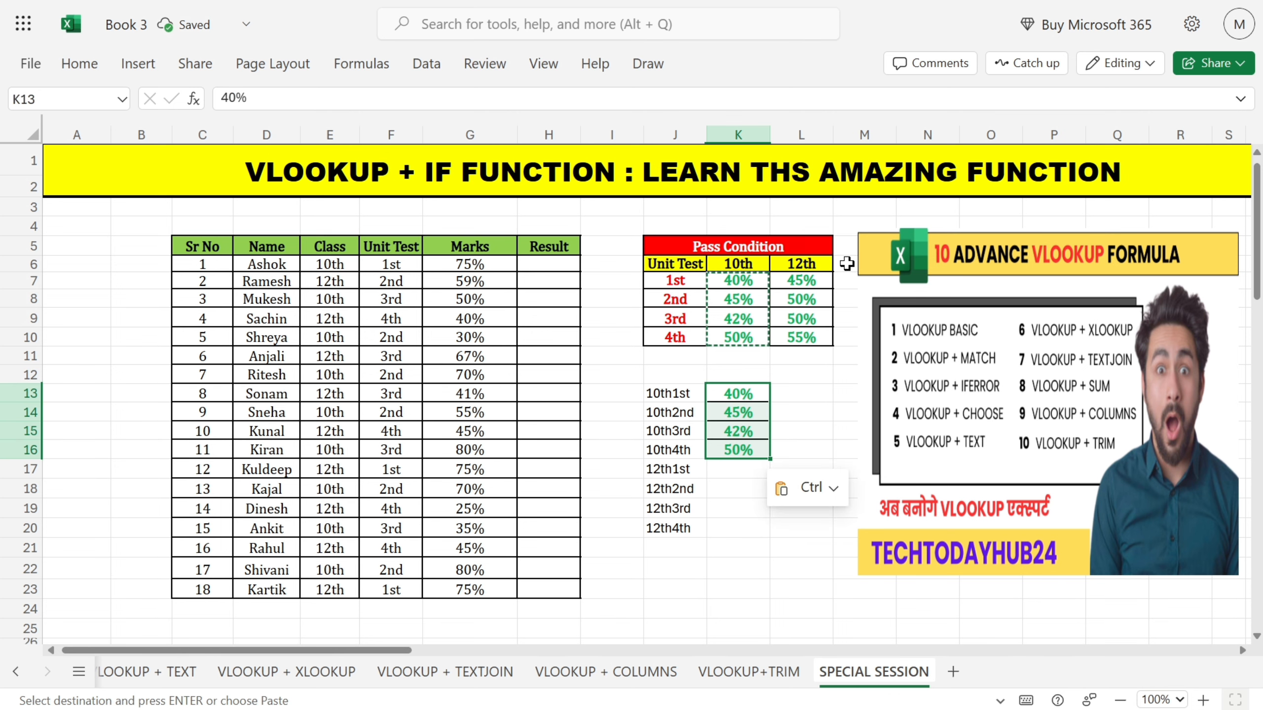
Step: Copy the 12th class pass percentages from L7:L10 to K17:K20 beside the 12th keys
{"action": "left_click_drag", "start_coordinate": [822, 283], "coordinate": [818, 336]}
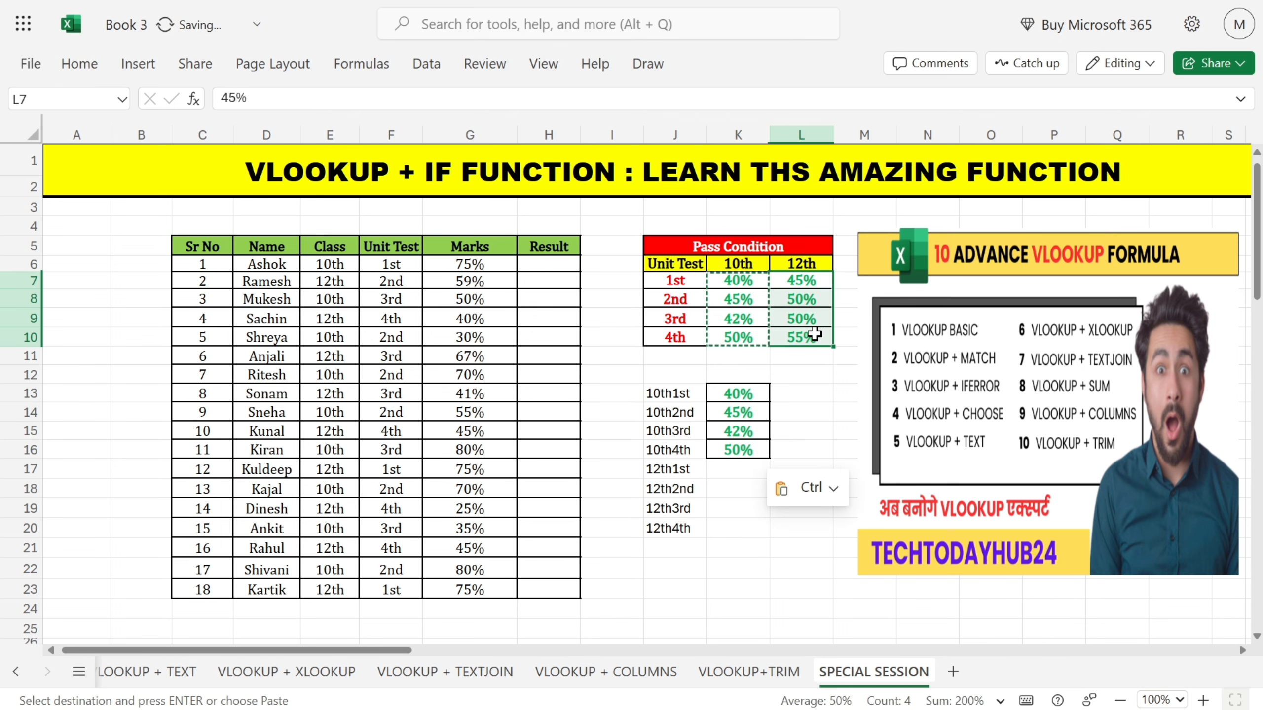
{"action": "key", "text": "ctrl+c"}
{"action": "left_click", "coordinate": [748, 469]}
{"action": "key", "text": "ctrl+v"}
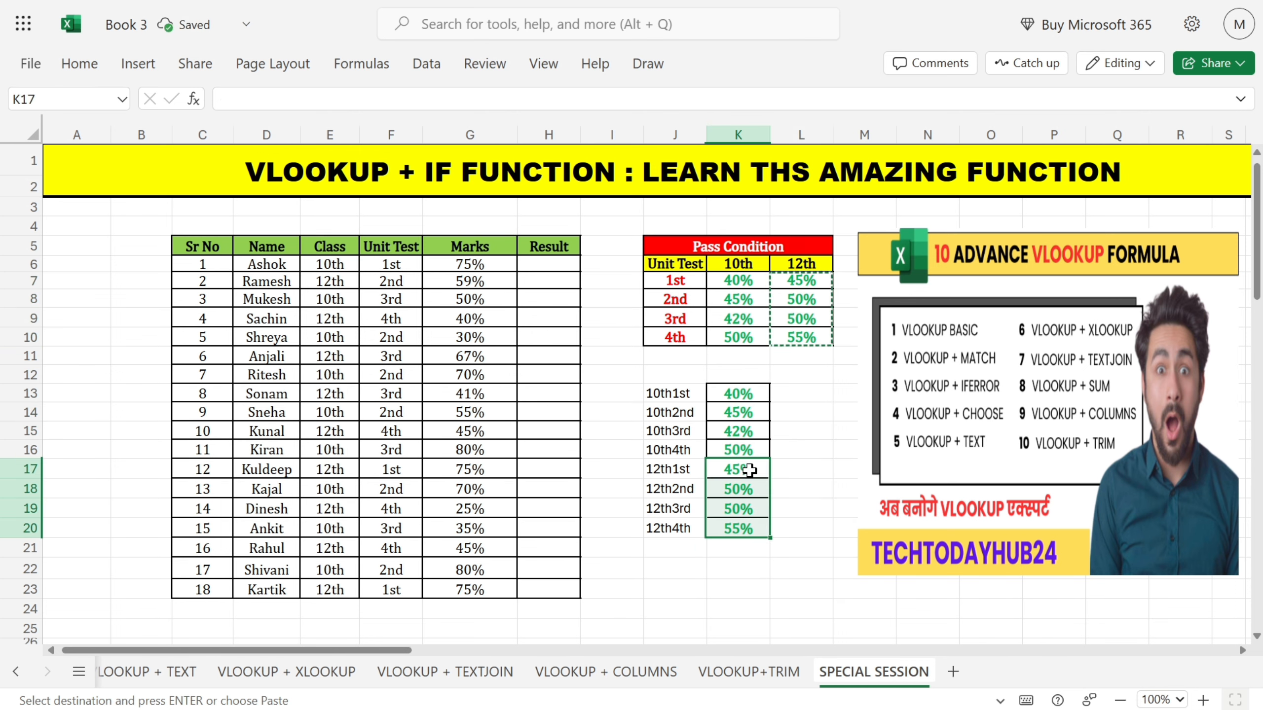
Step: Apply cell borders to the helper table of keys and pass percentages in J13:K20
{"action": "left_click_drag", "start_coordinate": [677, 394], "coordinate": [747, 518]}
{"action": "left_click", "coordinate": [99, 68]}
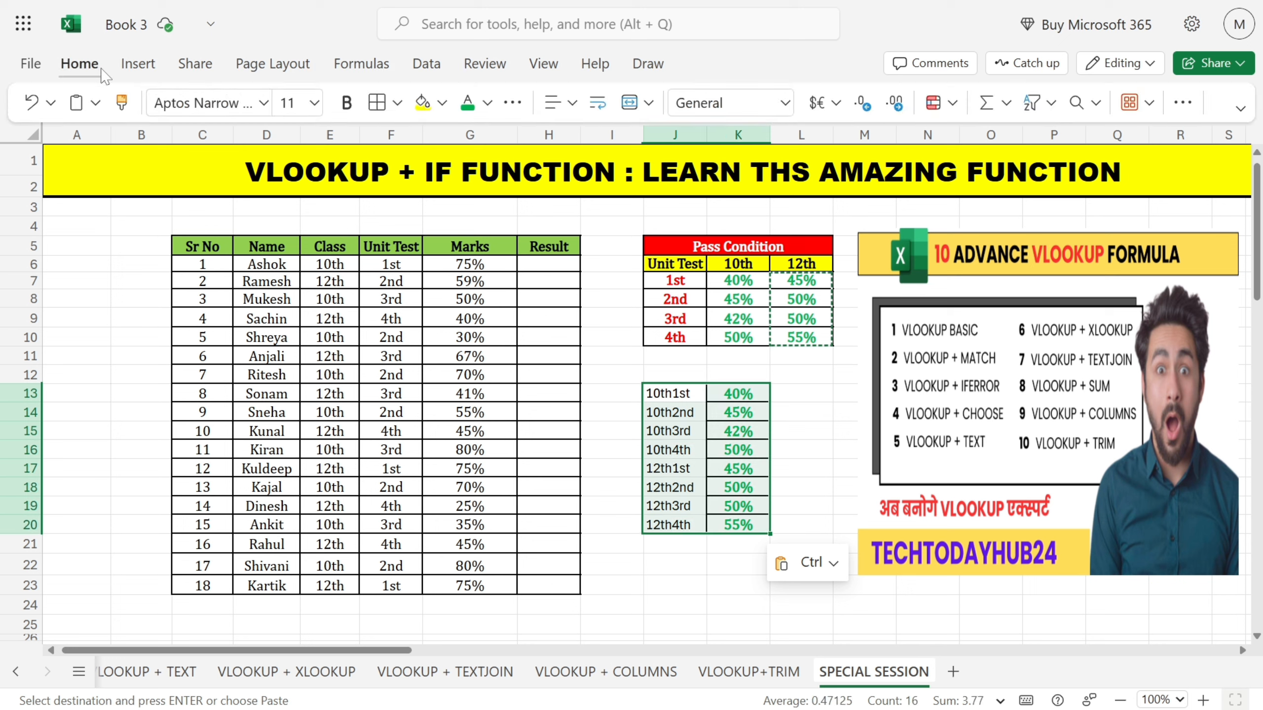
{"action": "left_click", "coordinate": [377, 103]}
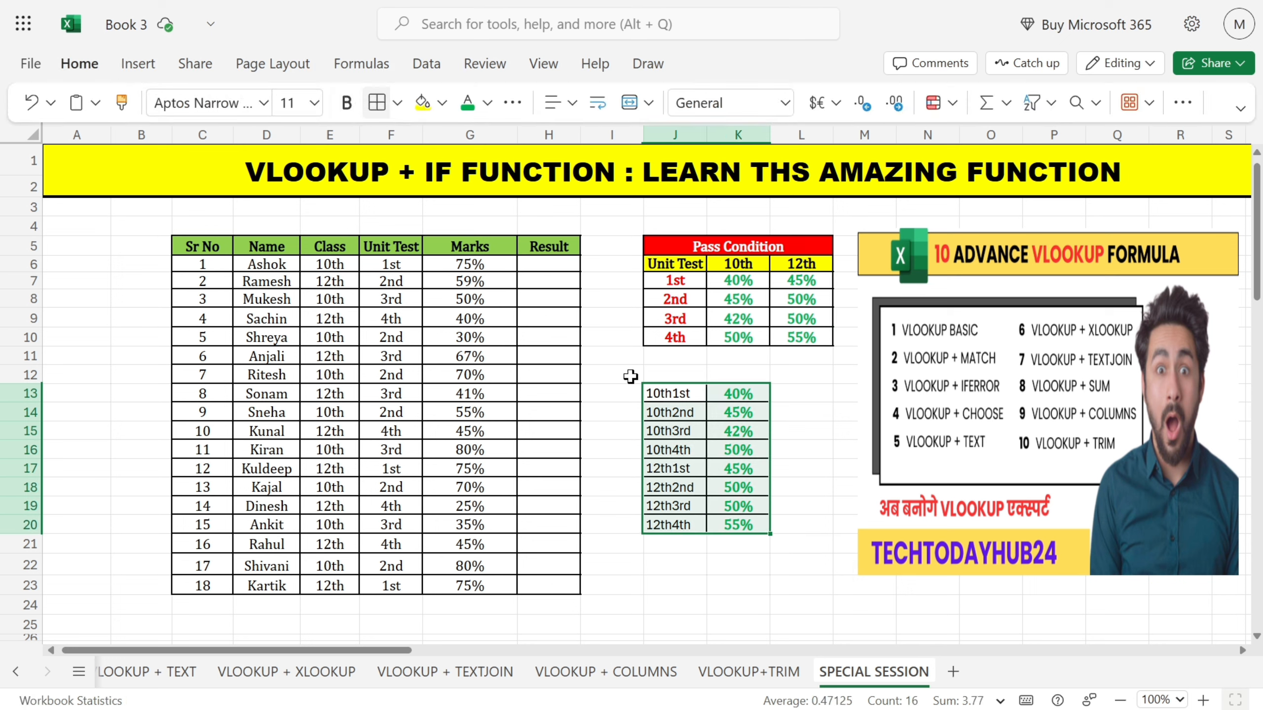
{"action": "left_click", "coordinate": [684, 561]}
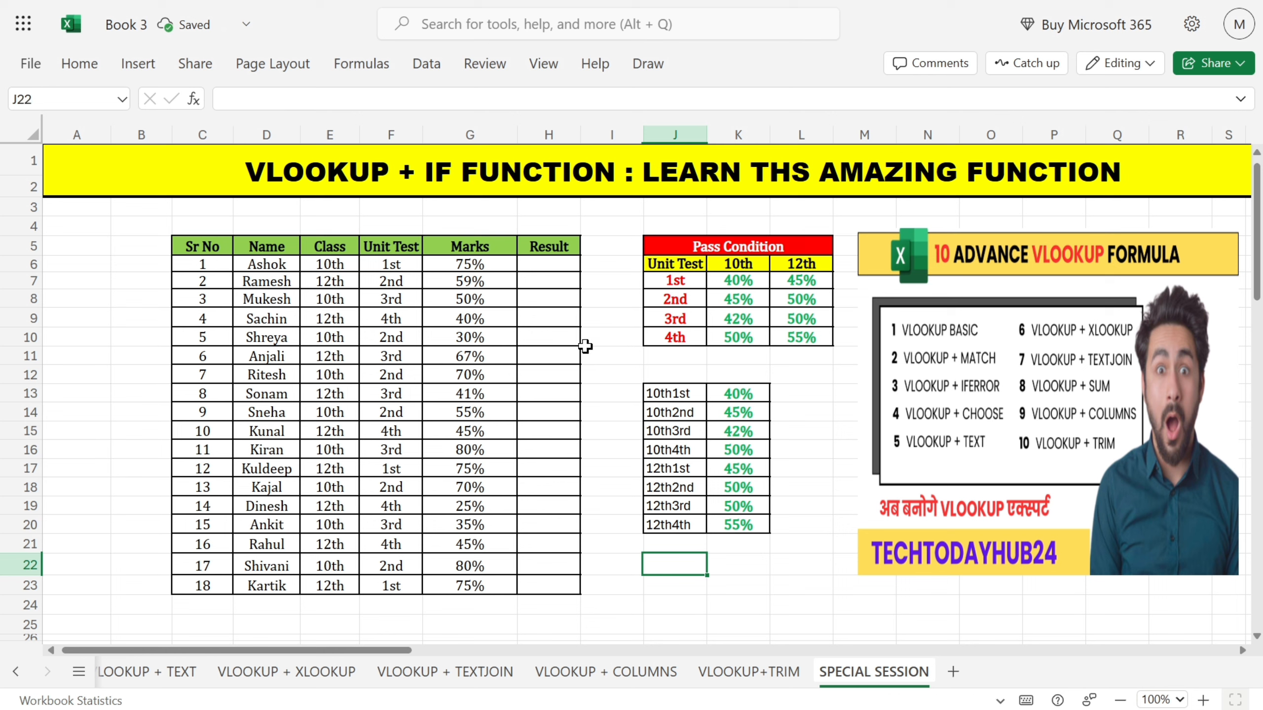
Step: In H6, build an exact-match VLOOKUP of E6&F6 in the absolute range $J$13:$K$20, returning column 2
{"action": "left_click", "coordinate": [541, 264]}
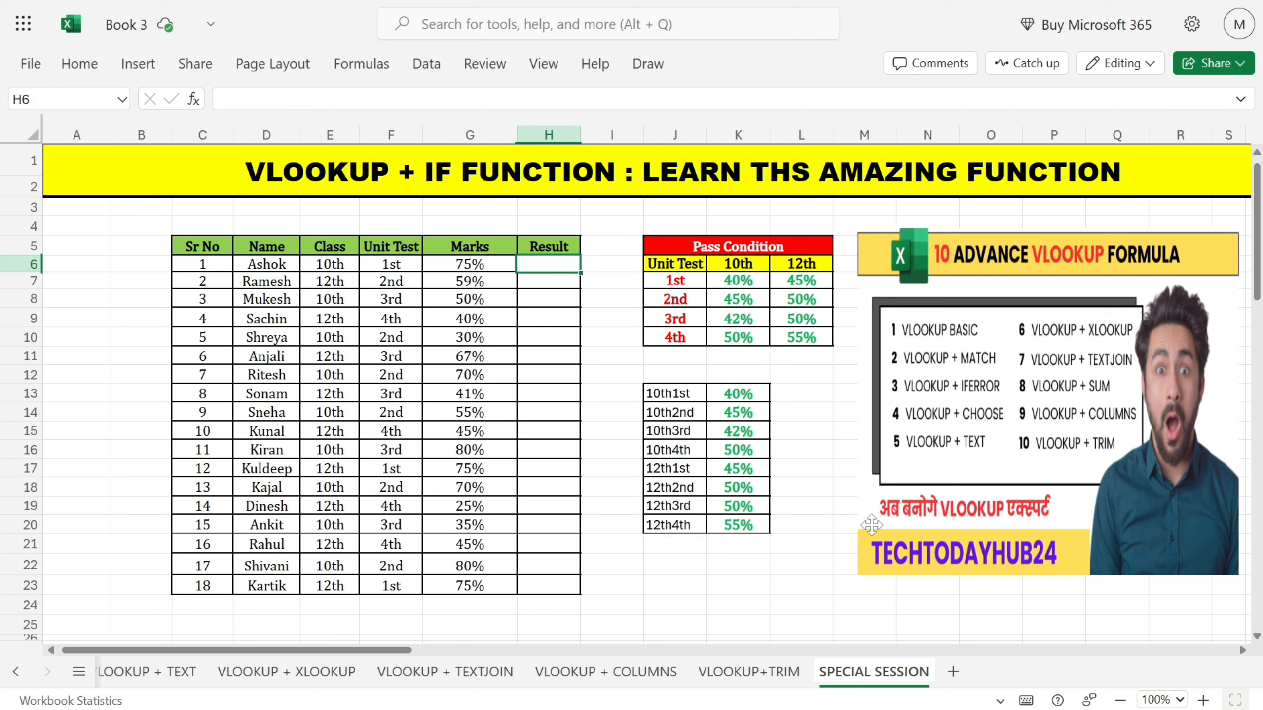
{"action": "type", "text": "=vlook"}
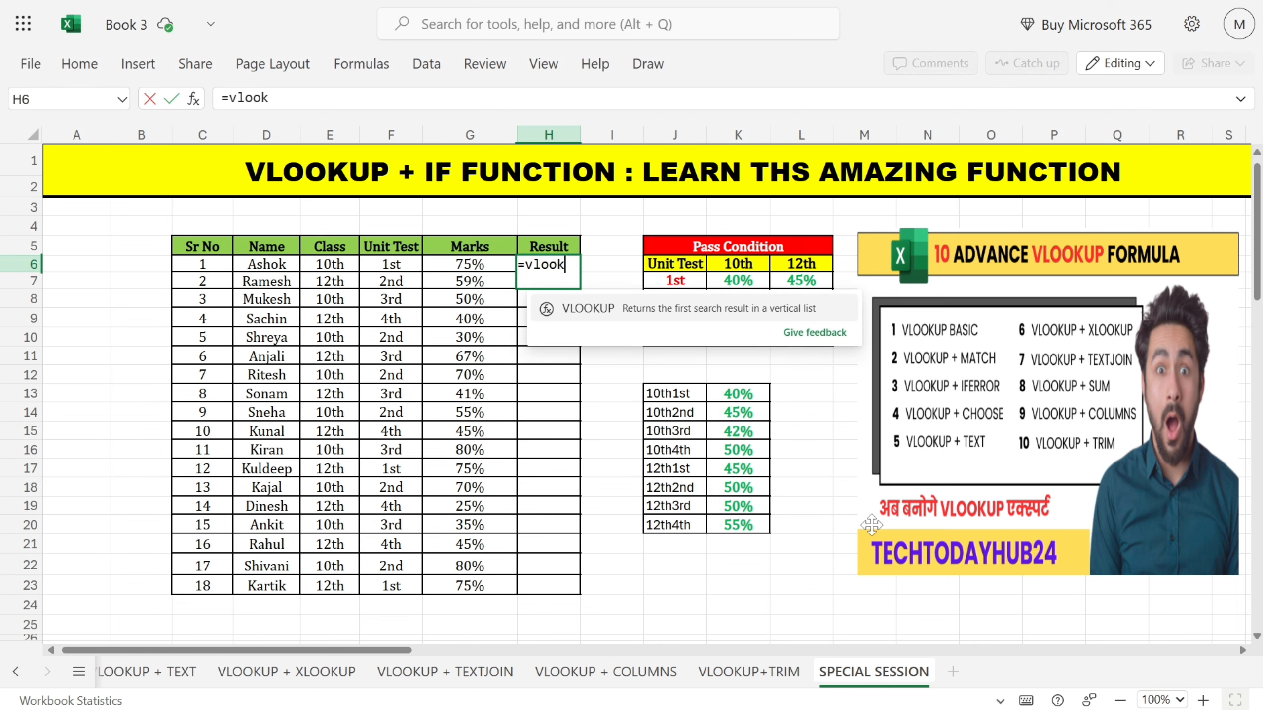
{"action": "type", "text": "up("}
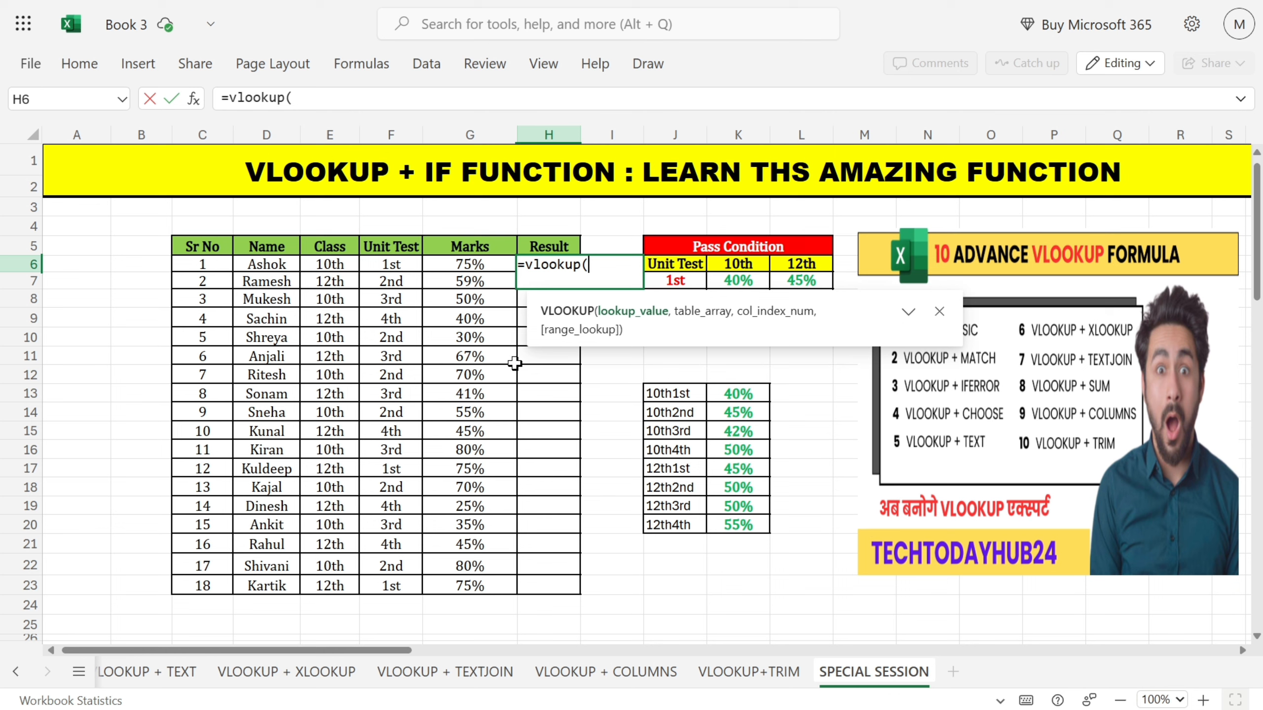
{"action": "left_click", "coordinate": [326, 267]}
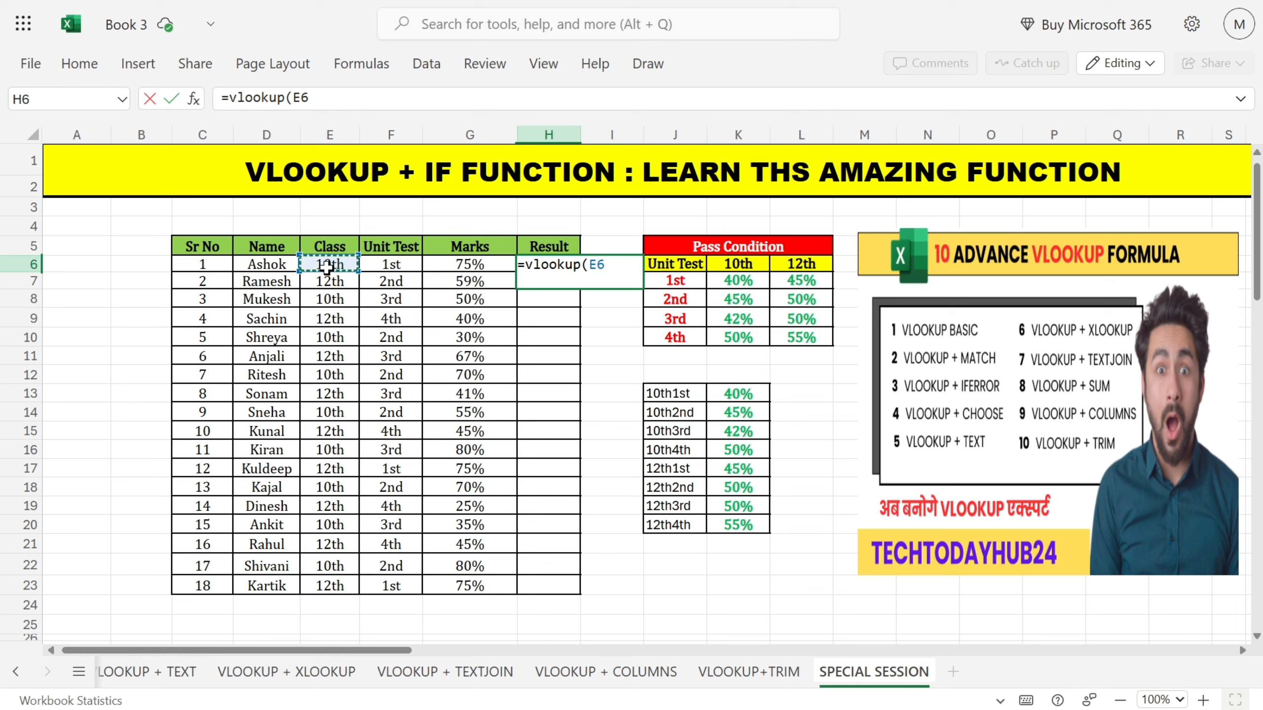
{"action": "type", "text": "&"}
{"action": "left_click", "coordinate": [385, 265]}
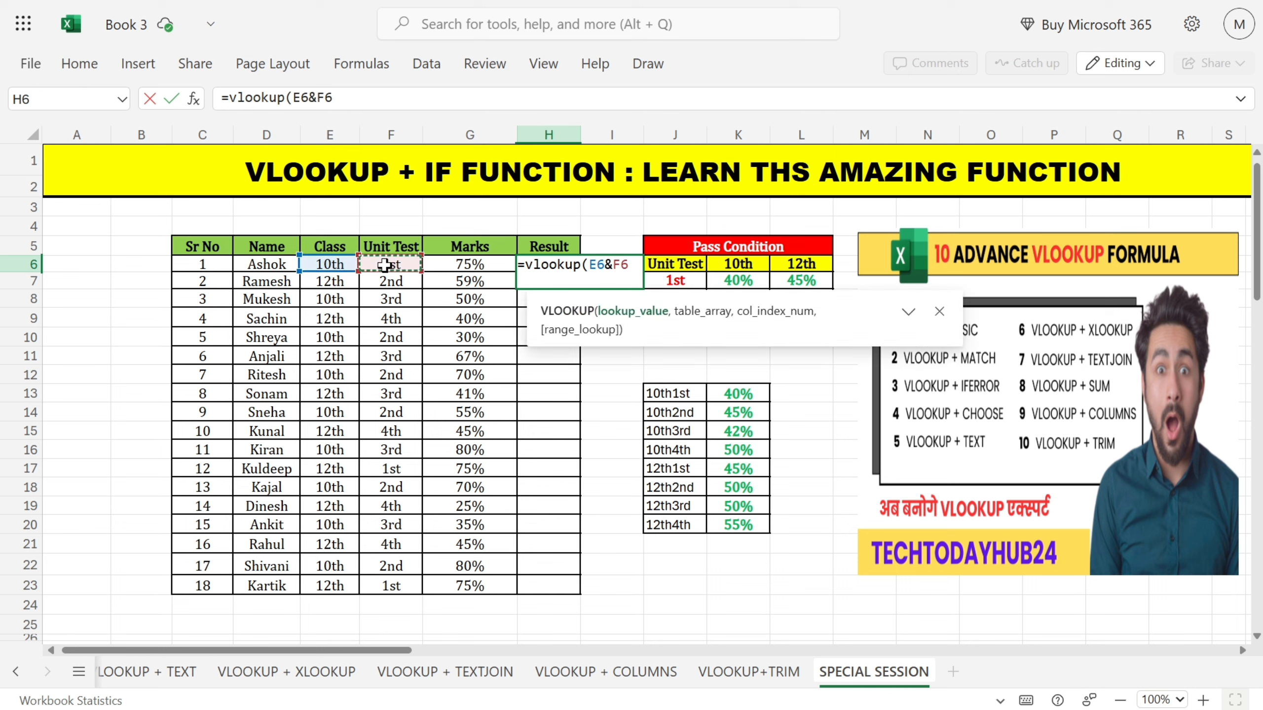
{"action": "type", "text": ","}
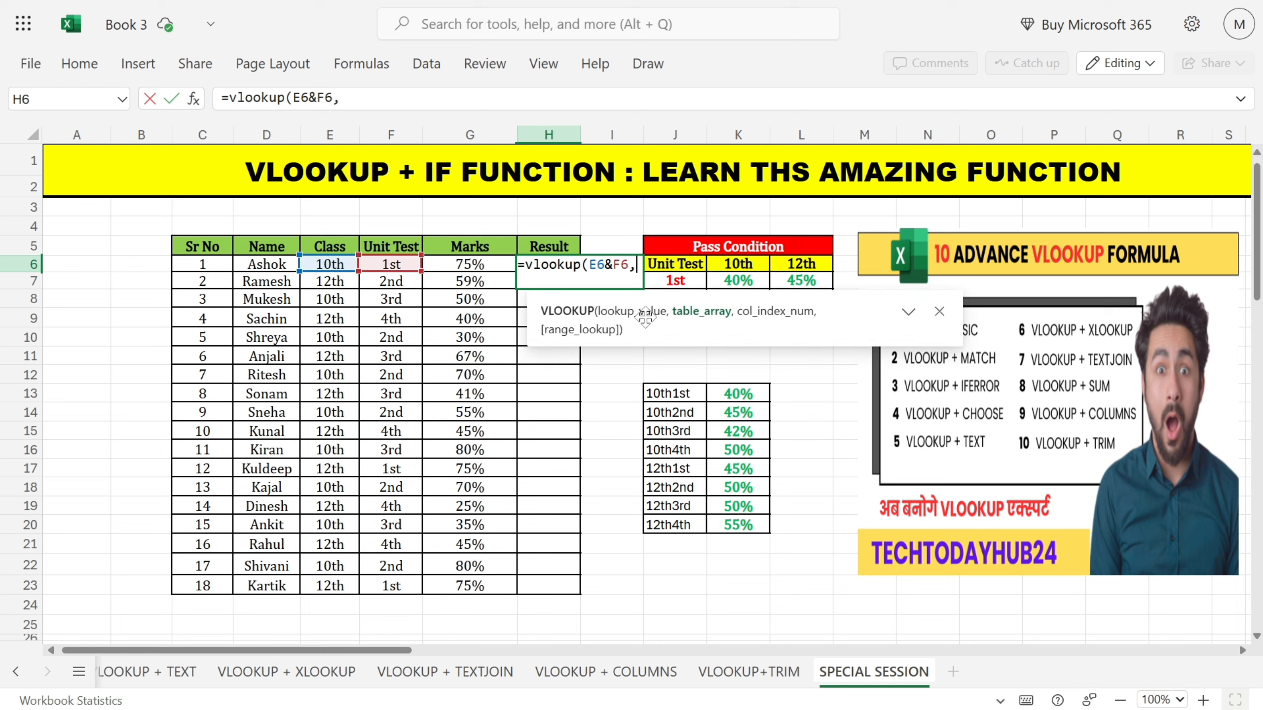
{"action": "left_click_drag", "start_coordinate": [685, 405], "coordinate": [750, 520]}
{"action": "key", "text": "F4"}
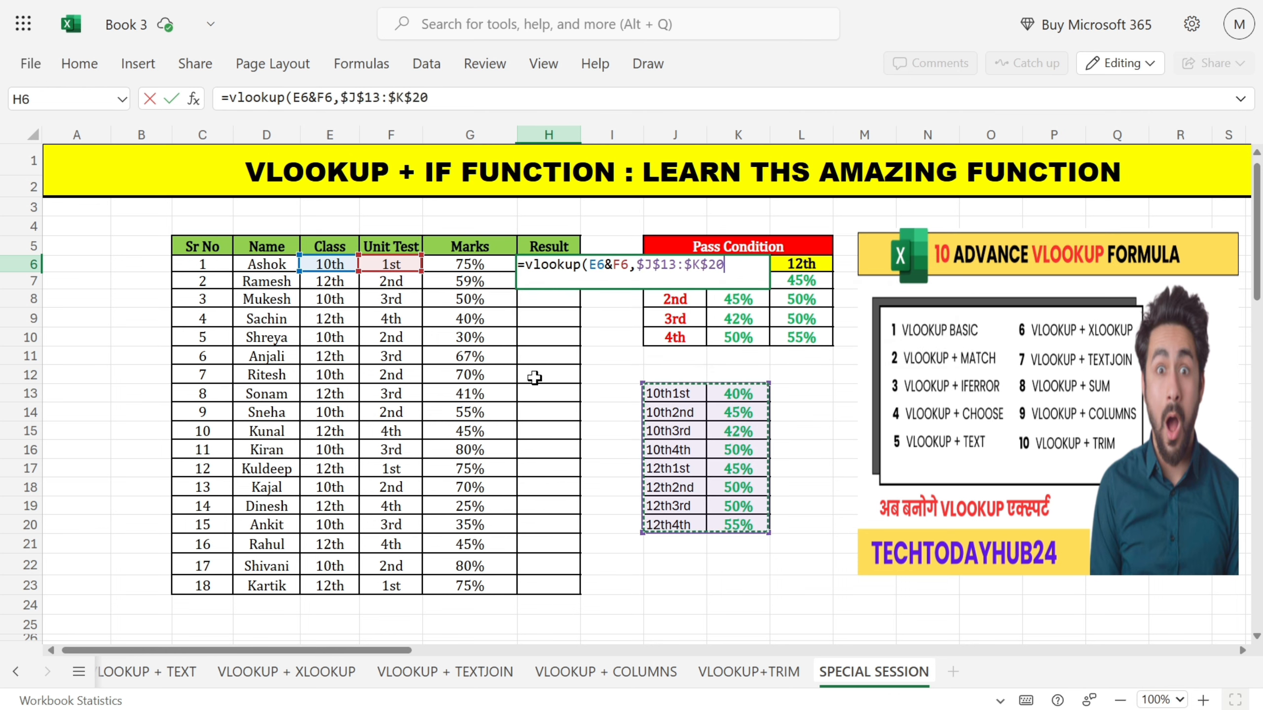
{"action": "type", "text": ","}
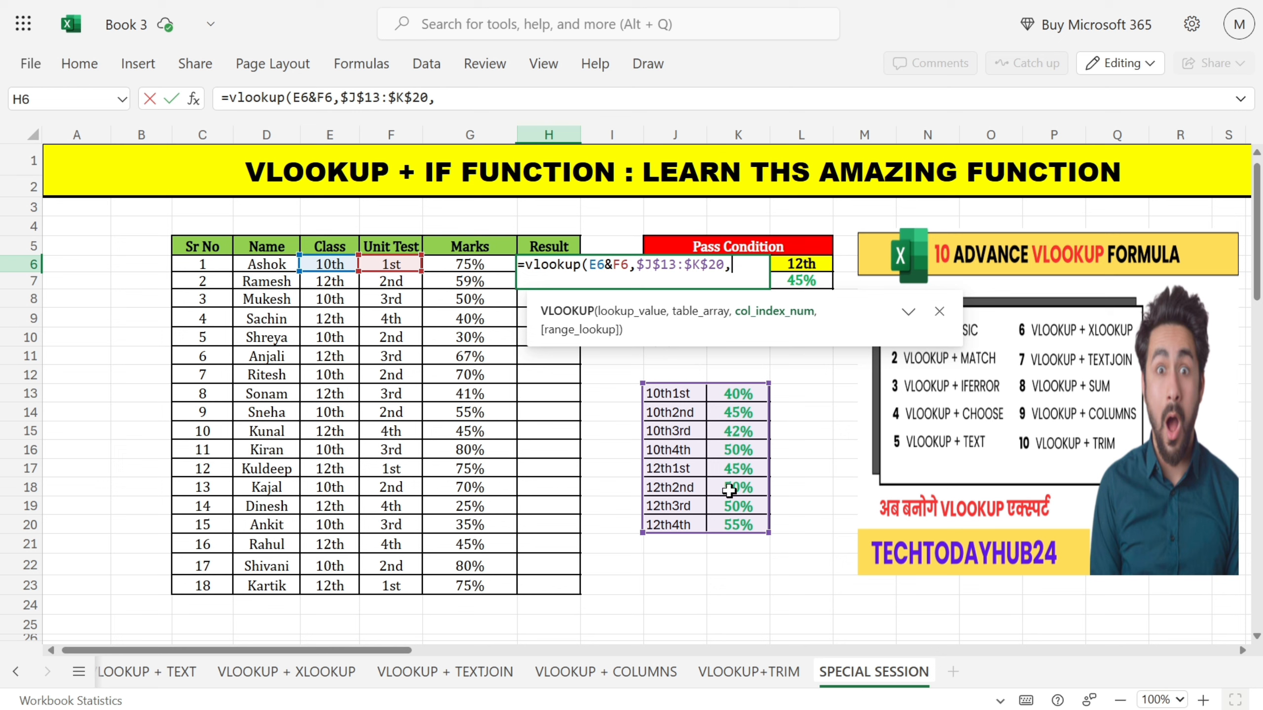
{"action": "type", "text": "2,"}
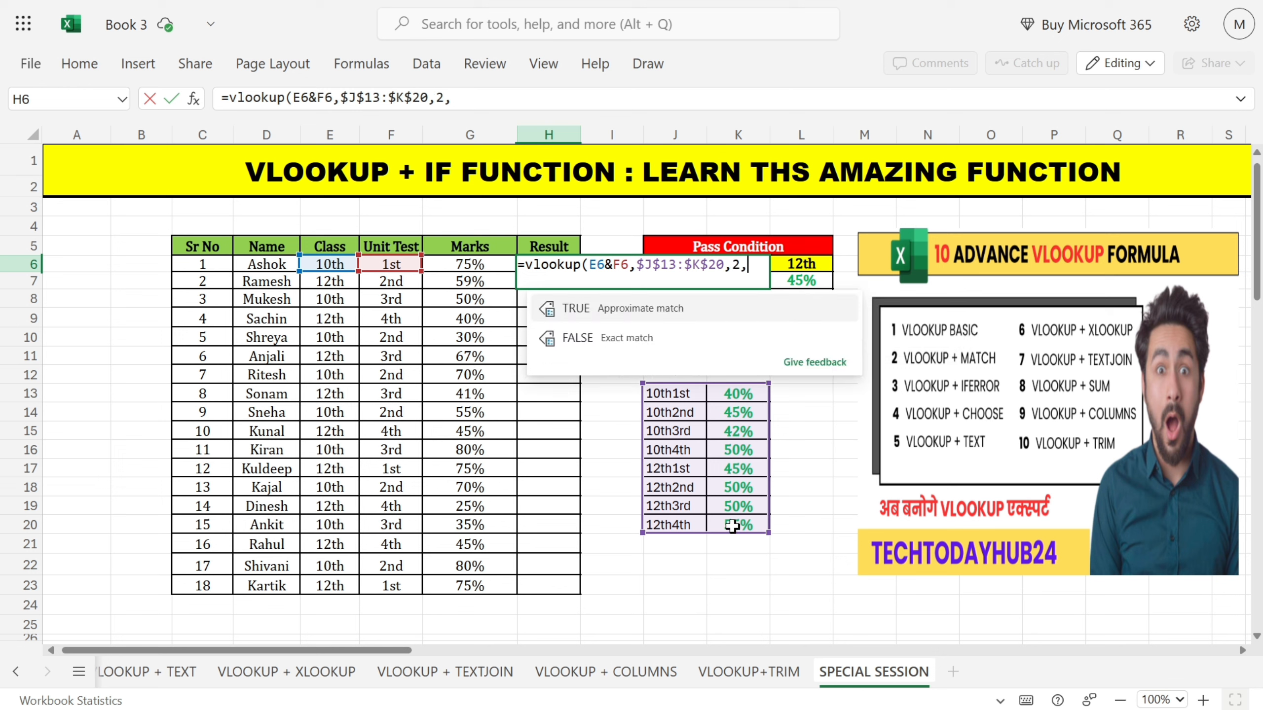
{"action": "left_click", "coordinate": [653, 340]}
{"action": "type", "text": ")"}
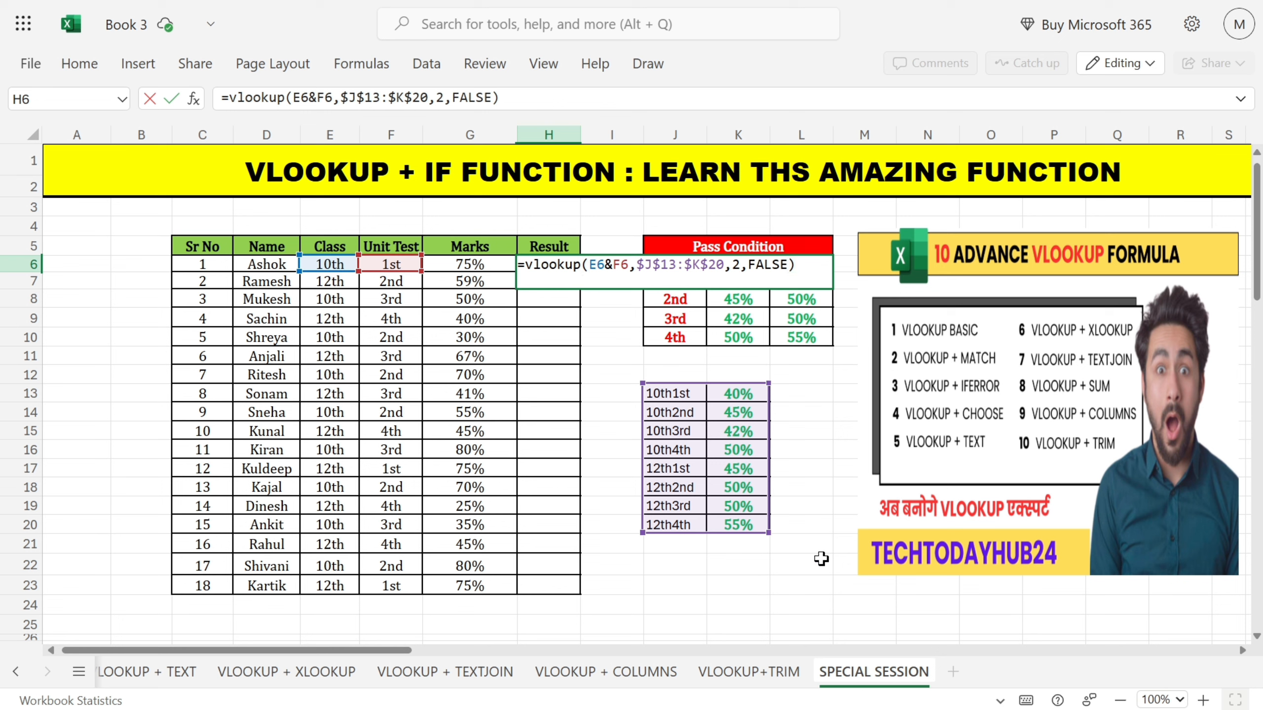
Step: Wrap the H6 VLOOKUP in an IF testing whether it is <=G6, returning "Pass" if true and "Fail" otherwise
{"action": "type", "text": "if("}
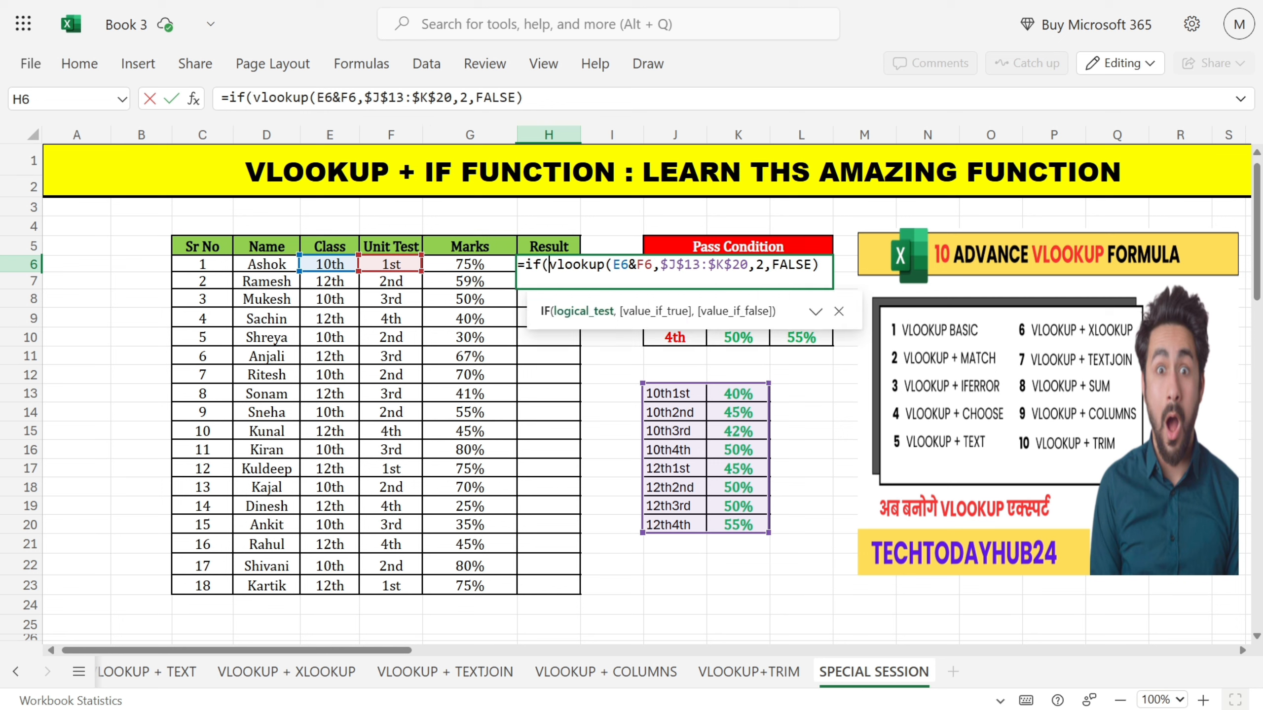
{"action": "type", "text": "<="}
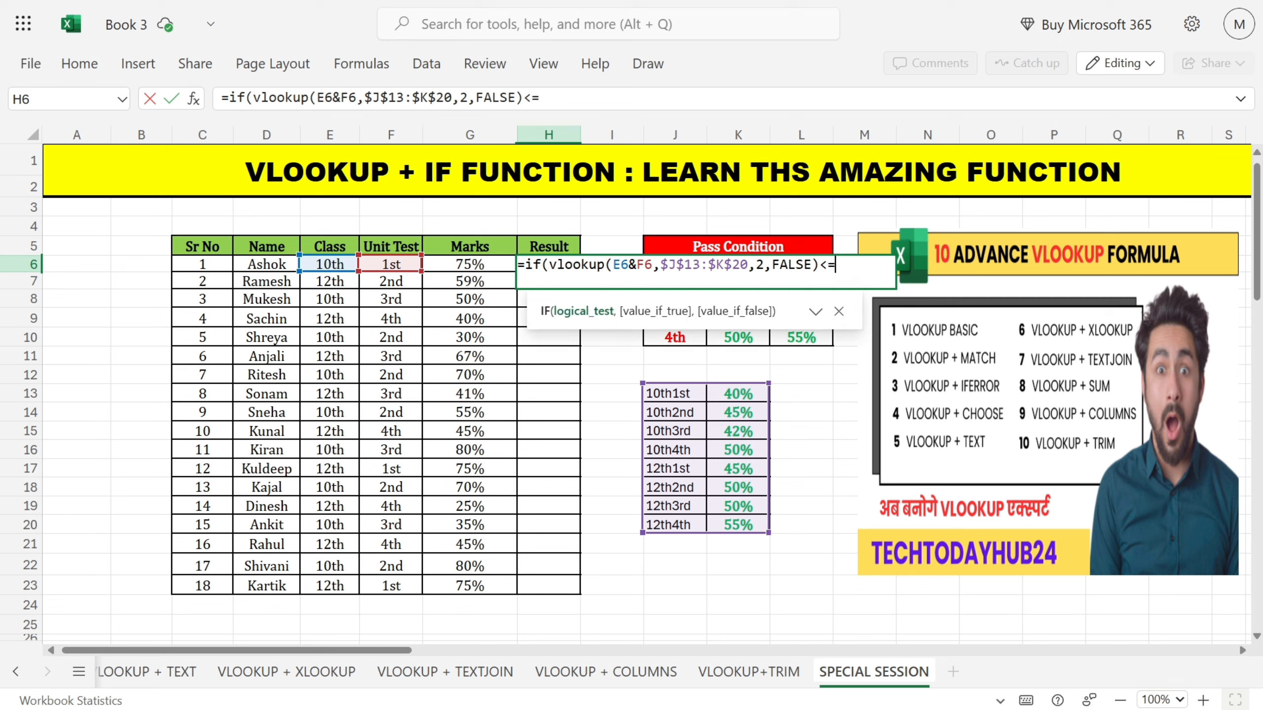
{"action": "left_click", "coordinate": [472, 264]}
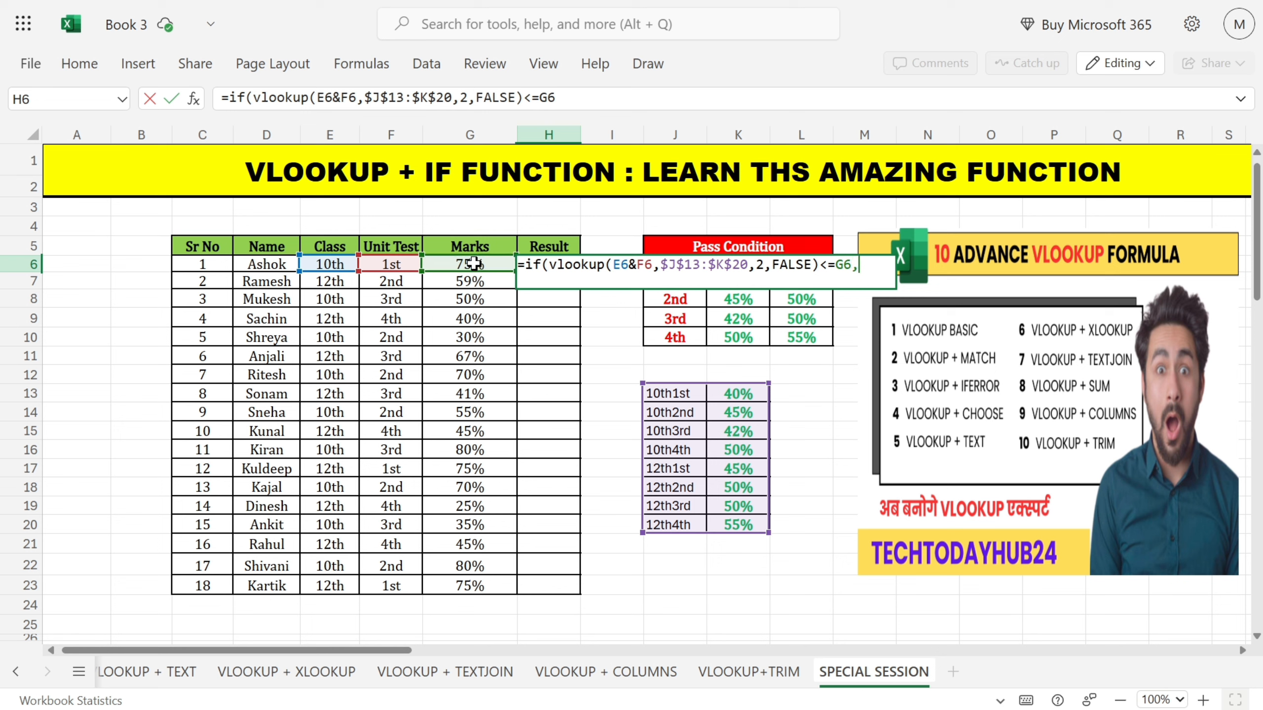
{"action": "type", "text": ","}
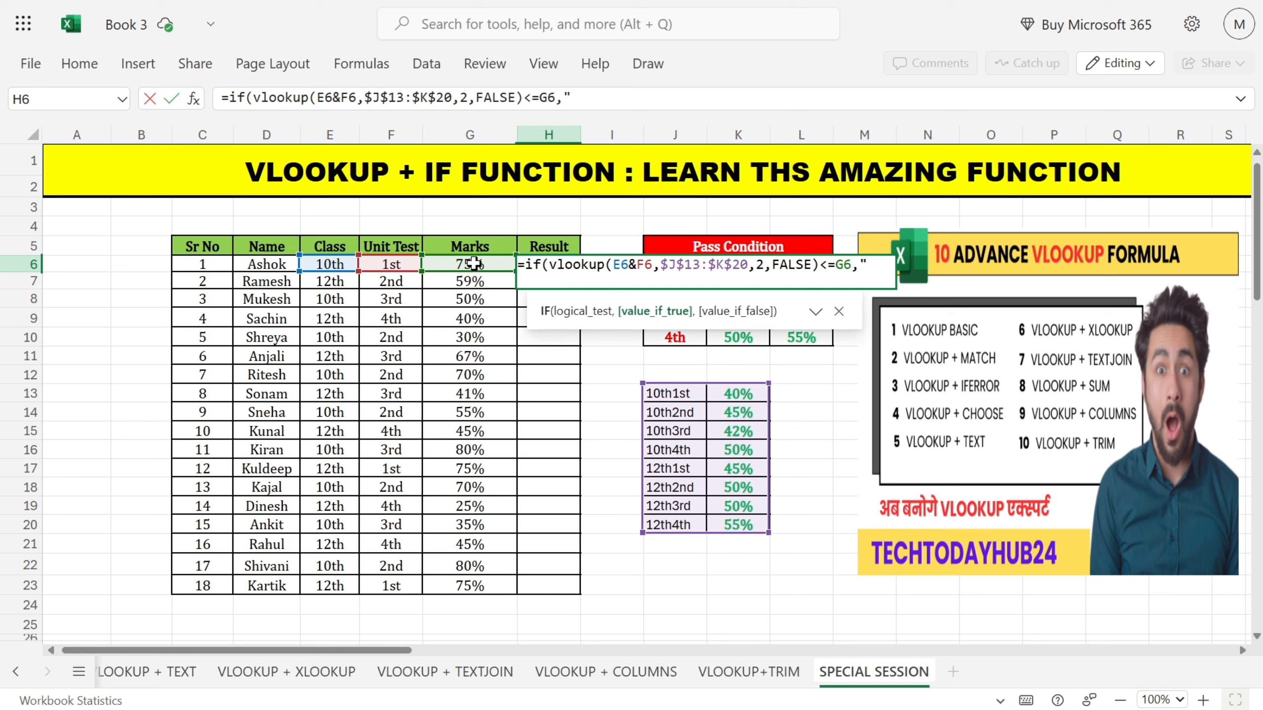
{"action": "type", "text": "\"Pass\""}
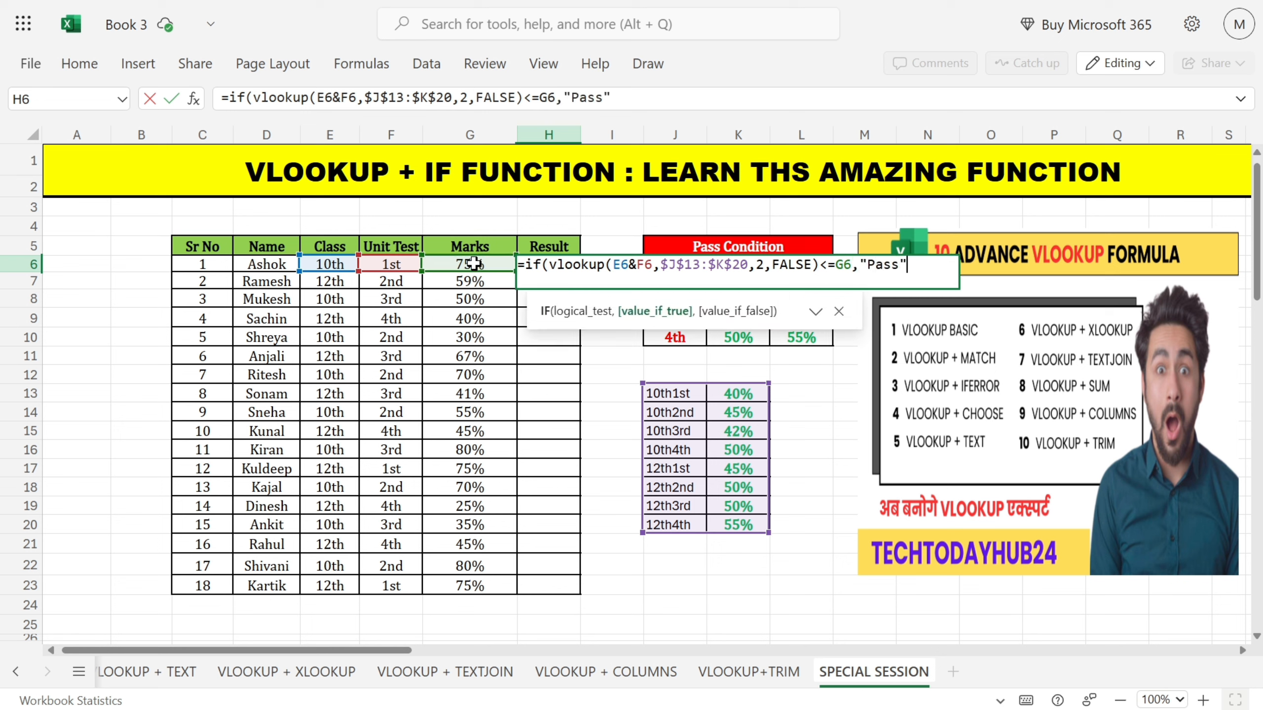
{"action": "type", "text": ",\"Fai"}
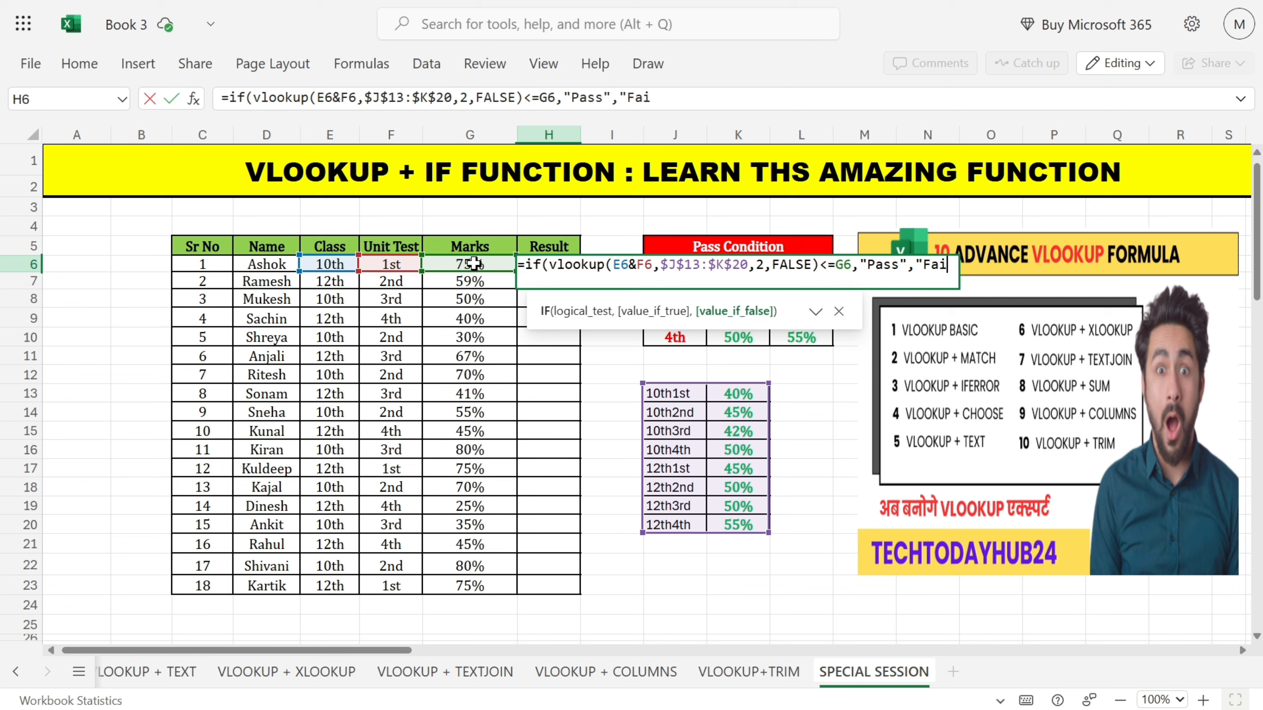
{"action": "type", "text": "l\")"}
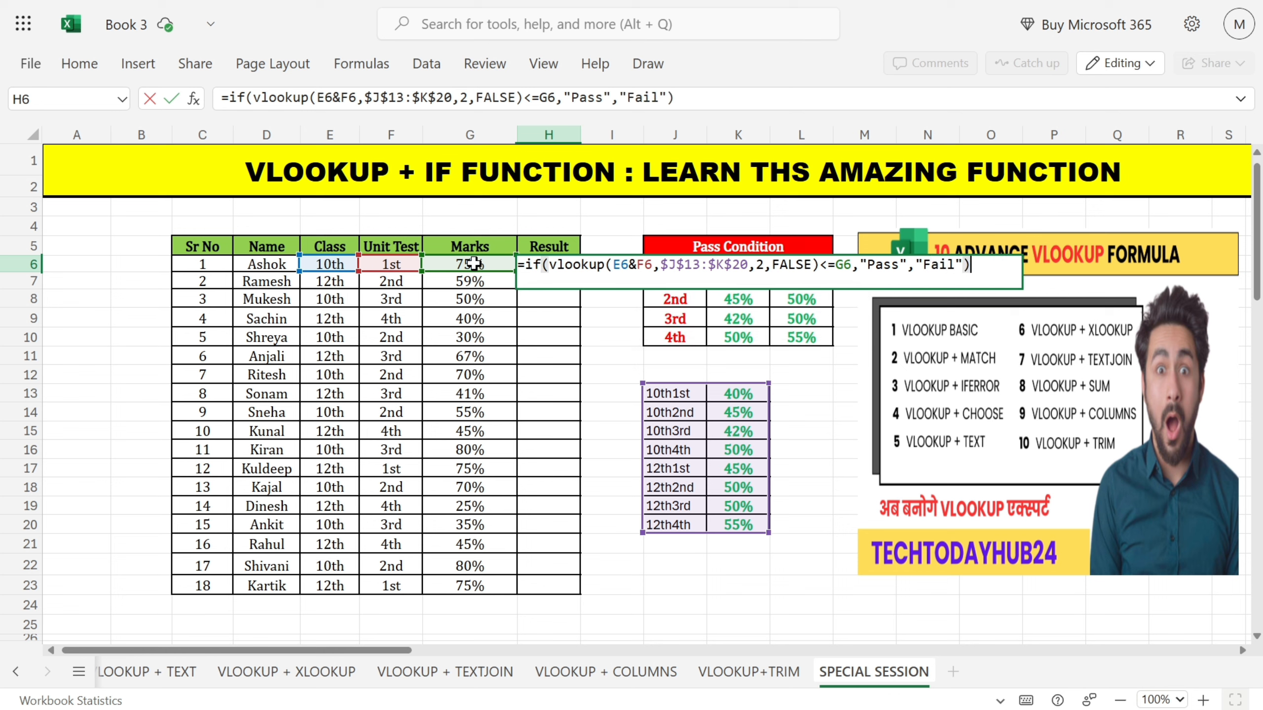
{"action": "key", "text": "Return"}
Step: Fill the Result formula from H6 down through H23 for all students
{"action": "left_click", "coordinate": [570, 266]}
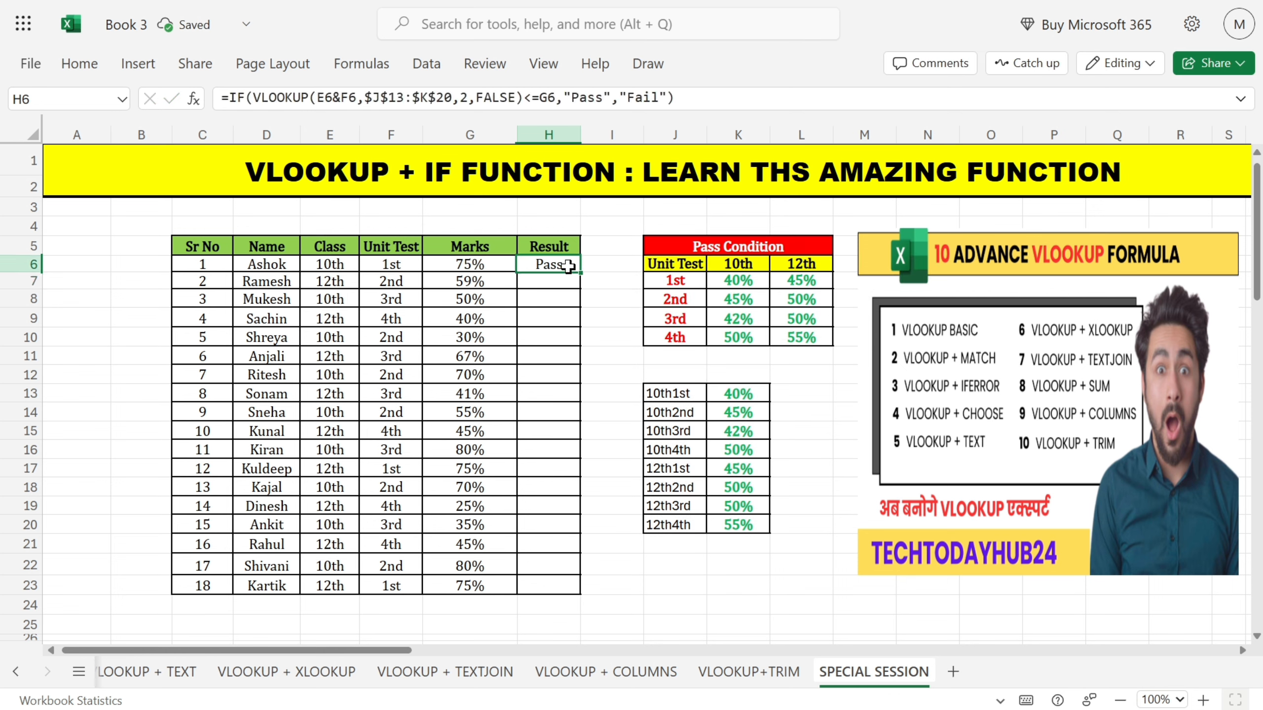
{"action": "left_click_drag", "start_coordinate": [580, 273], "coordinate": [564, 587]}
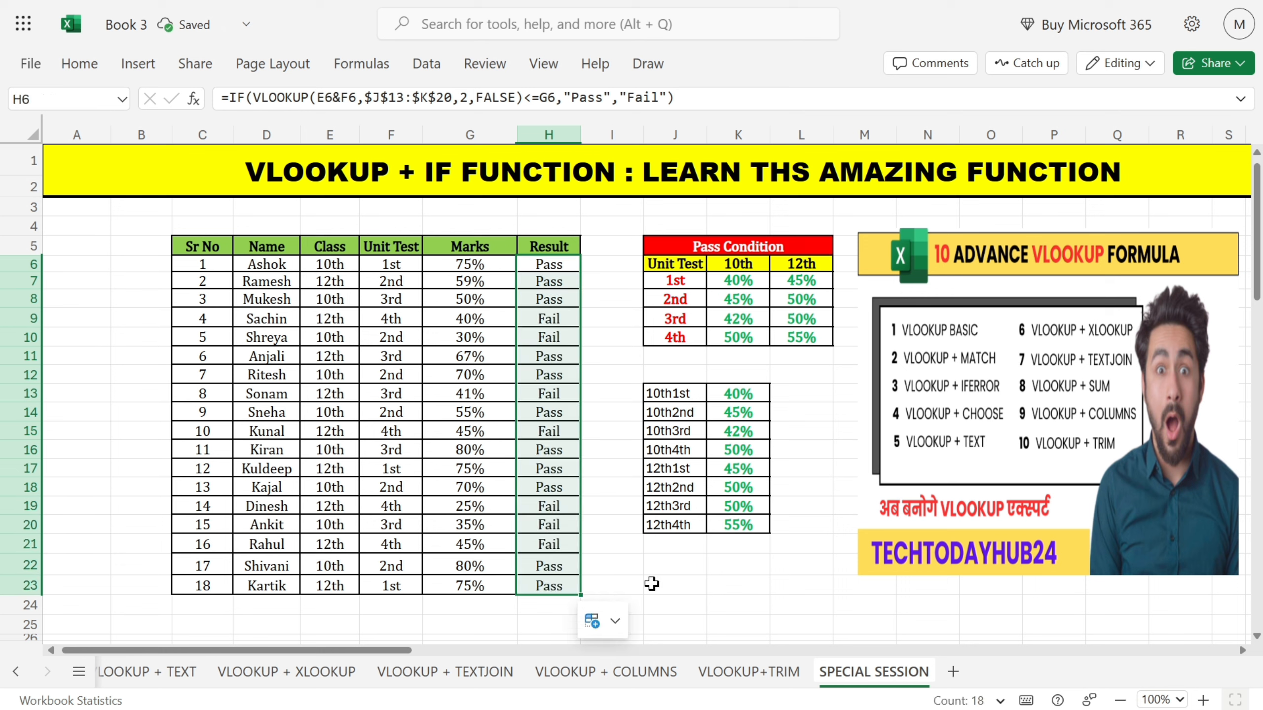
{"action": "left_click", "coordinate": [889, 632]}
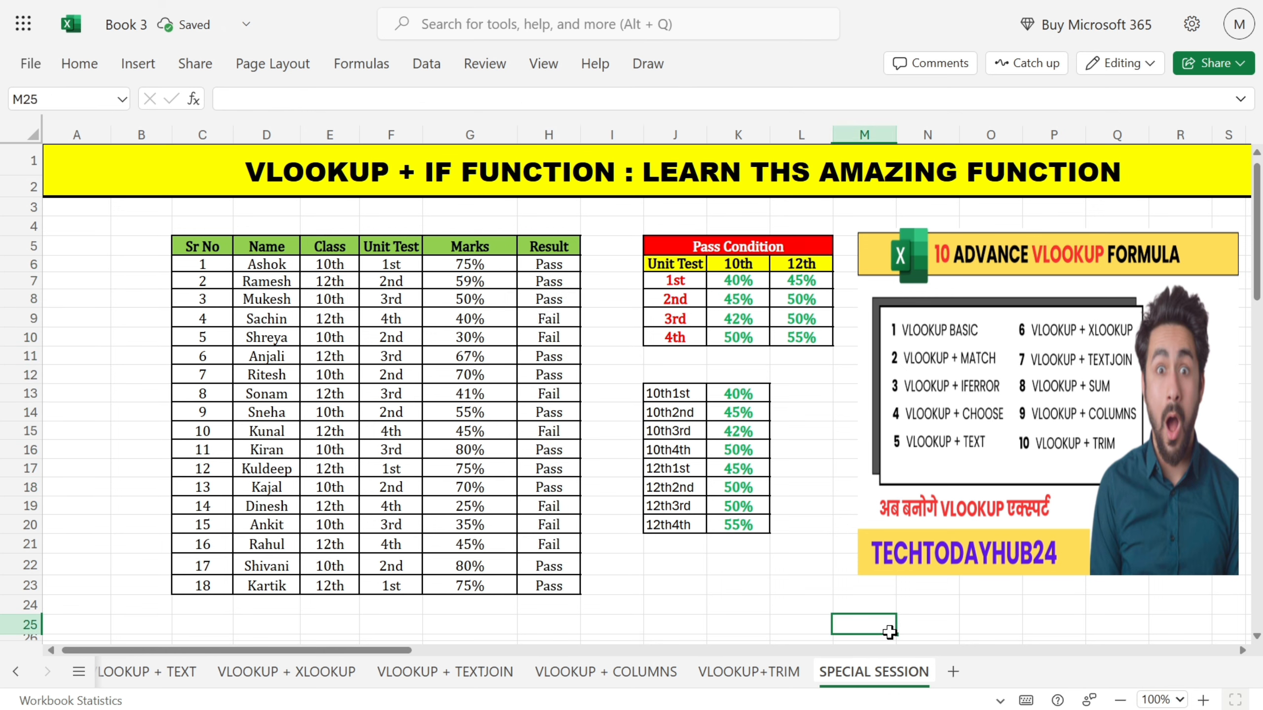